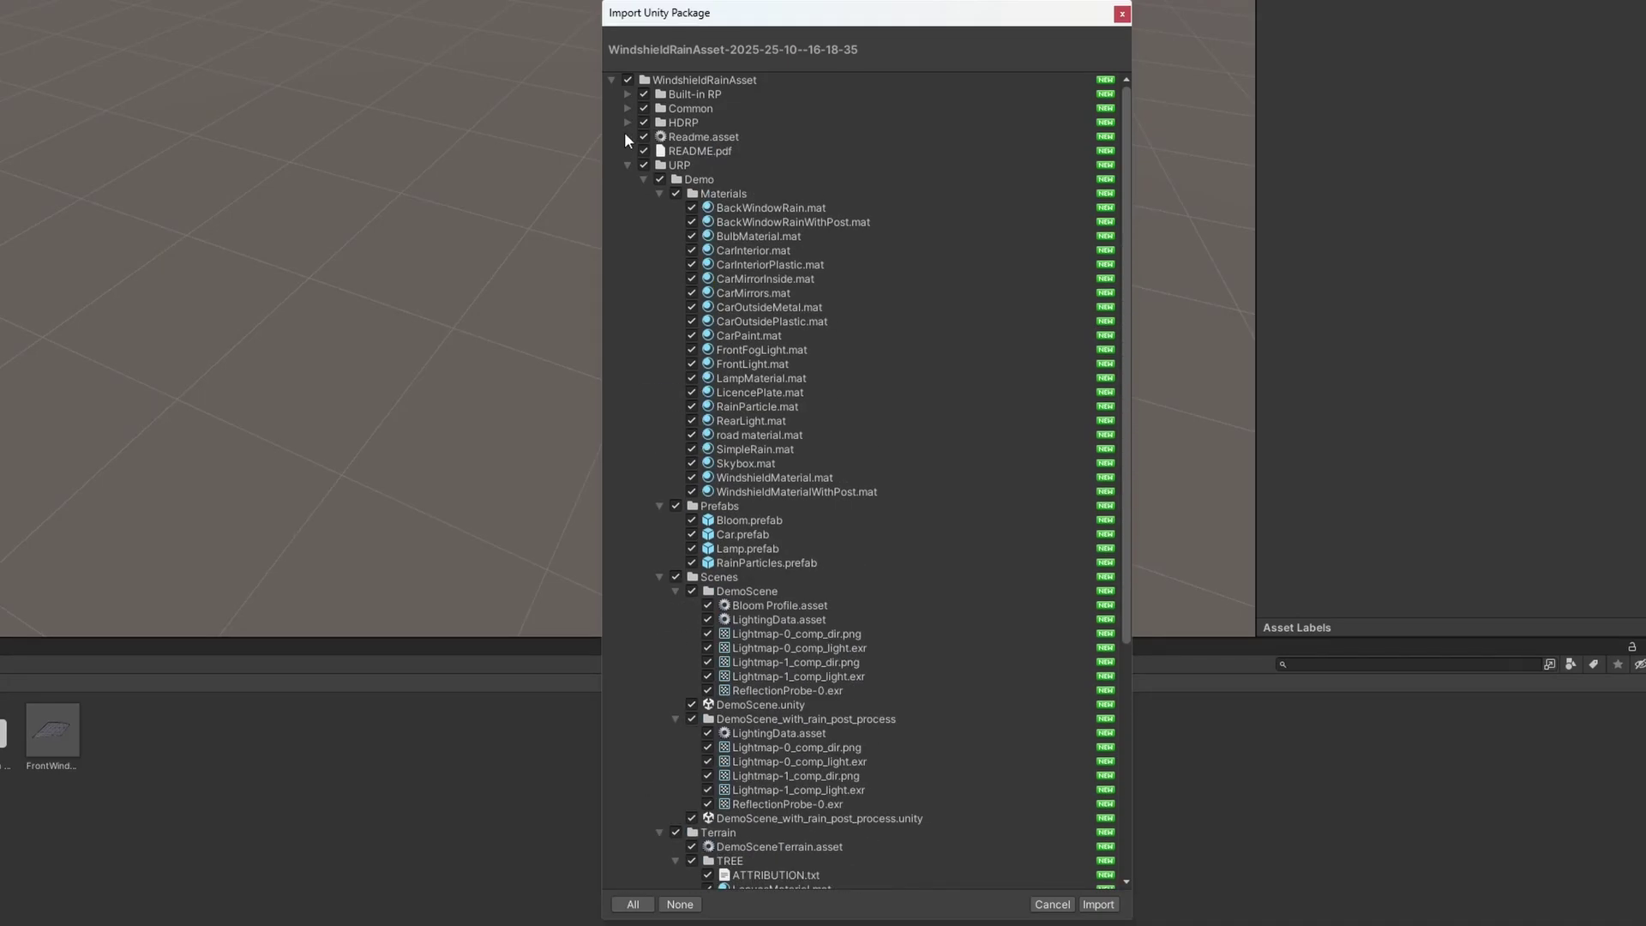
Step: Exclude the HDRP and URP folders from the WindshieldRainAsset package import
{"action": "left_click", "coordinate": [627, 165]}
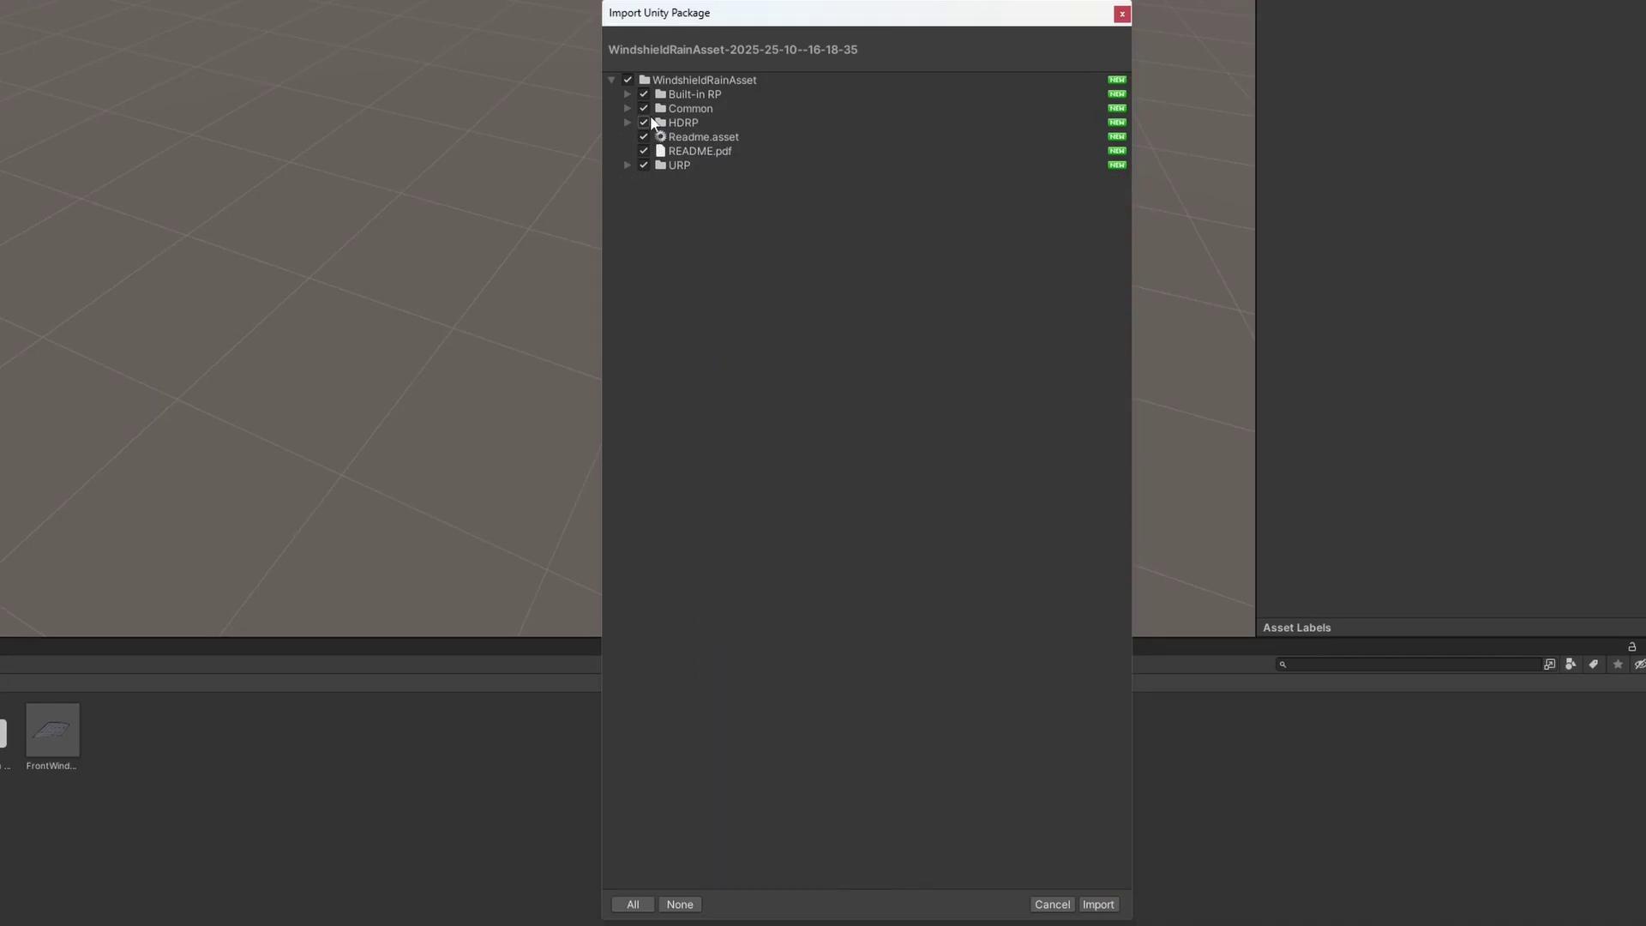
{"action": "left_click", "coordinate": [644, 121]}
{"action": "left_click", "coordinate": [643, 165]}
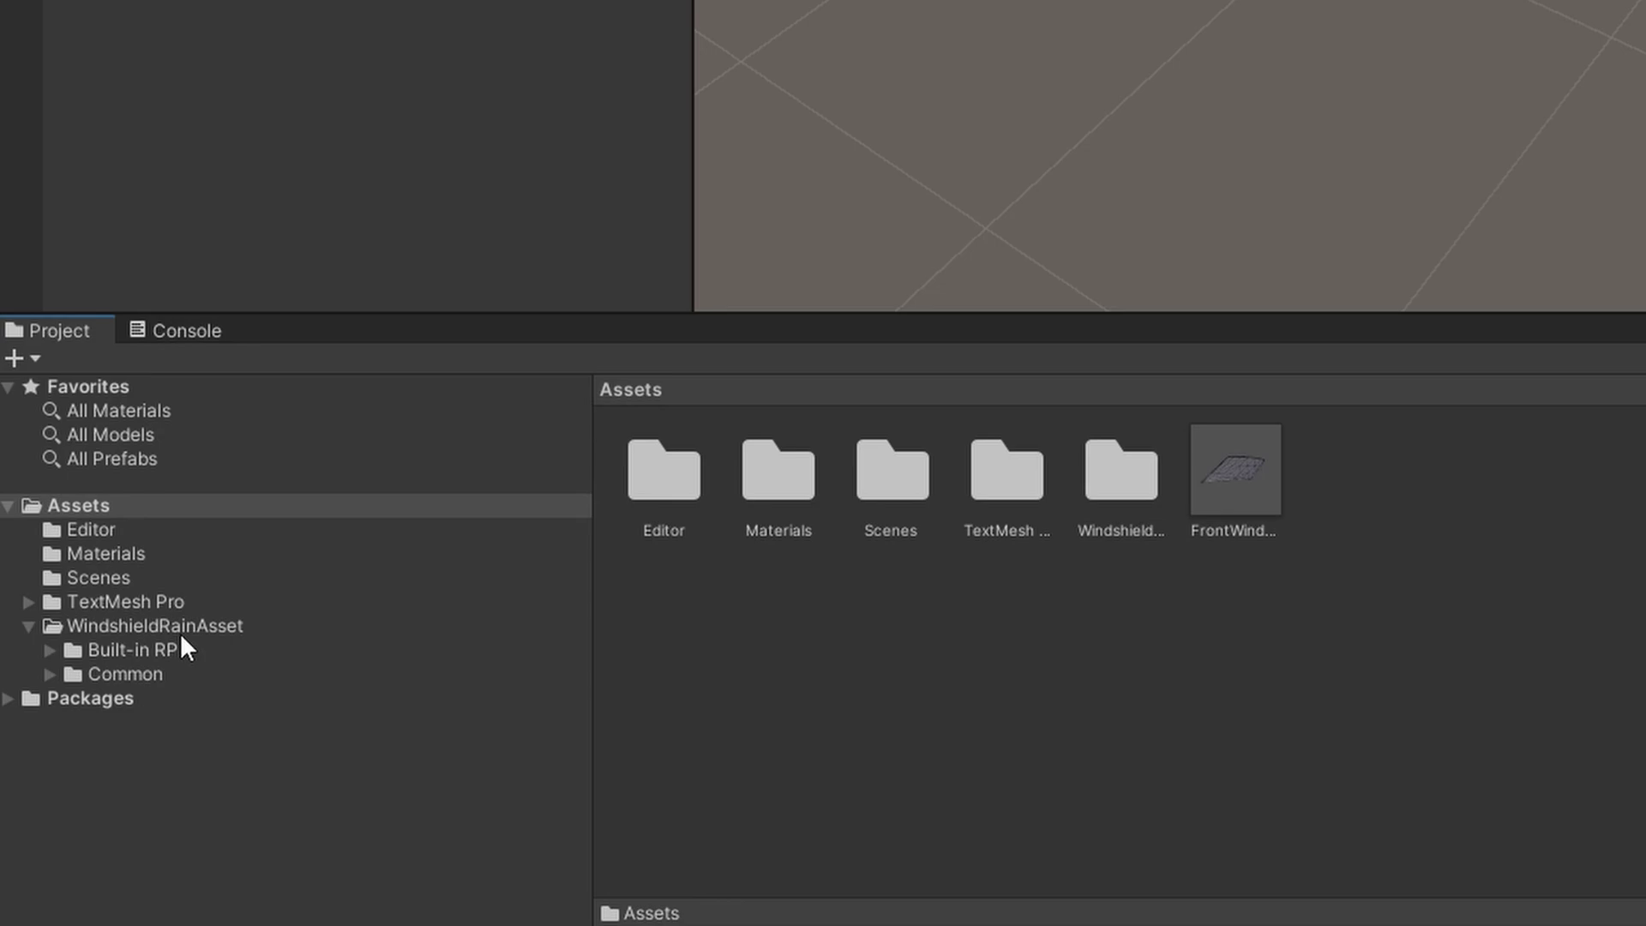
Step: Open the DemoScene scene from the Built-in RP demo scenes of WindshieldRainAsset
{"action": "left_click", "coordinate": [177, 632]}
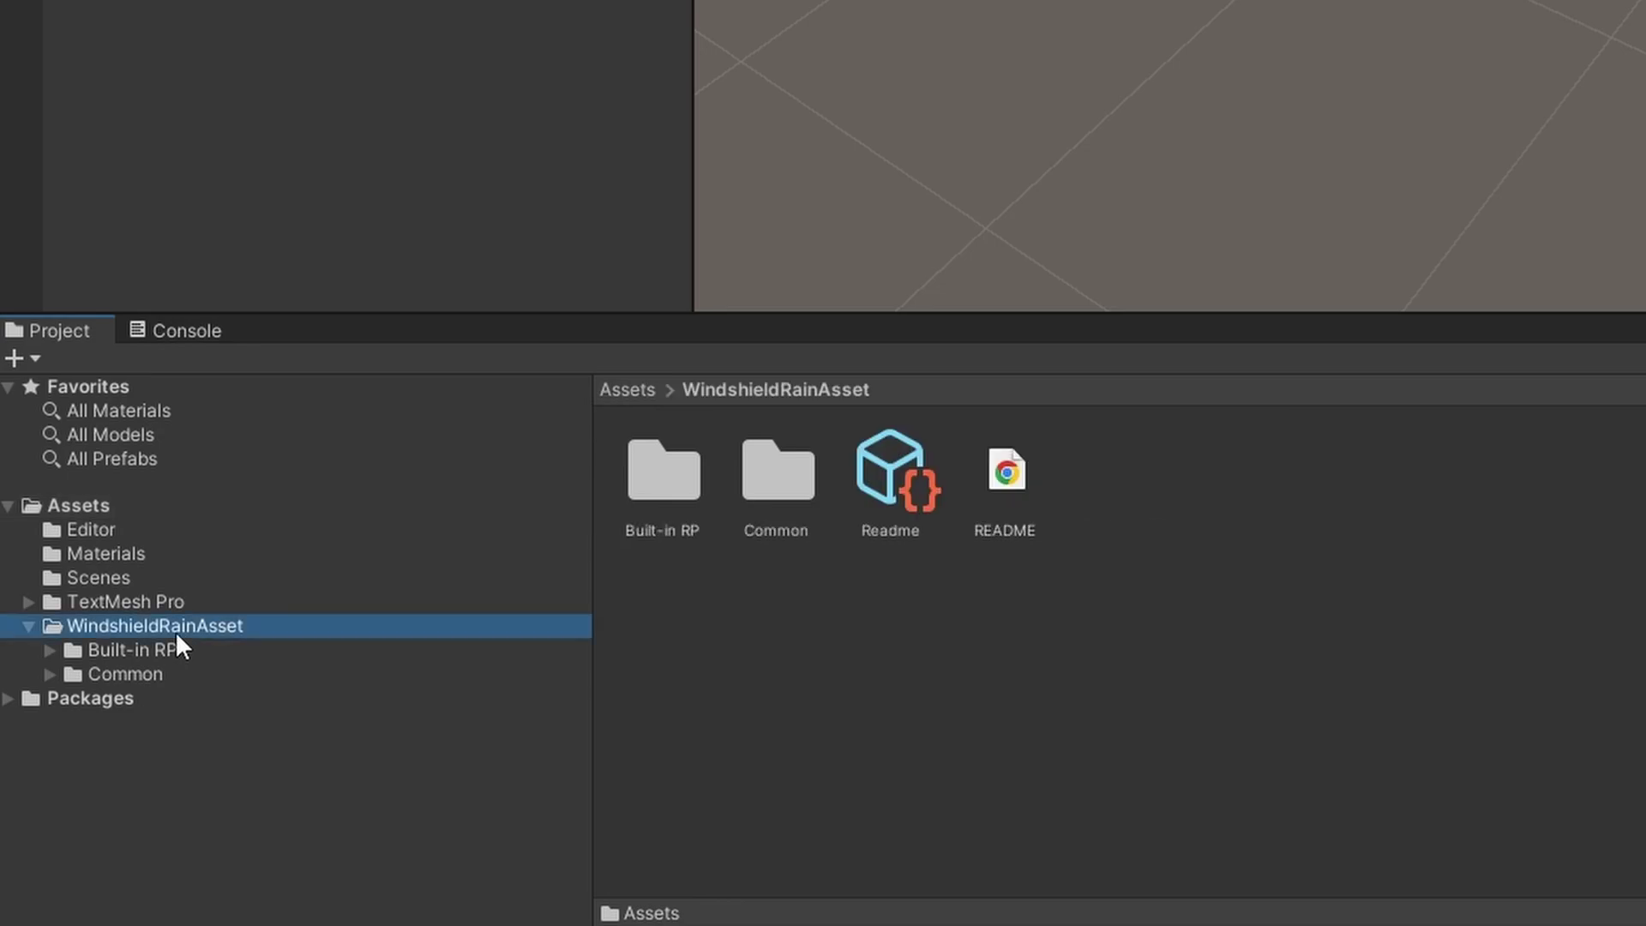
{"action": "left_click", "coordinate": [49, 649]}
{"action": "left_click", "coordinate": [136, 671]}
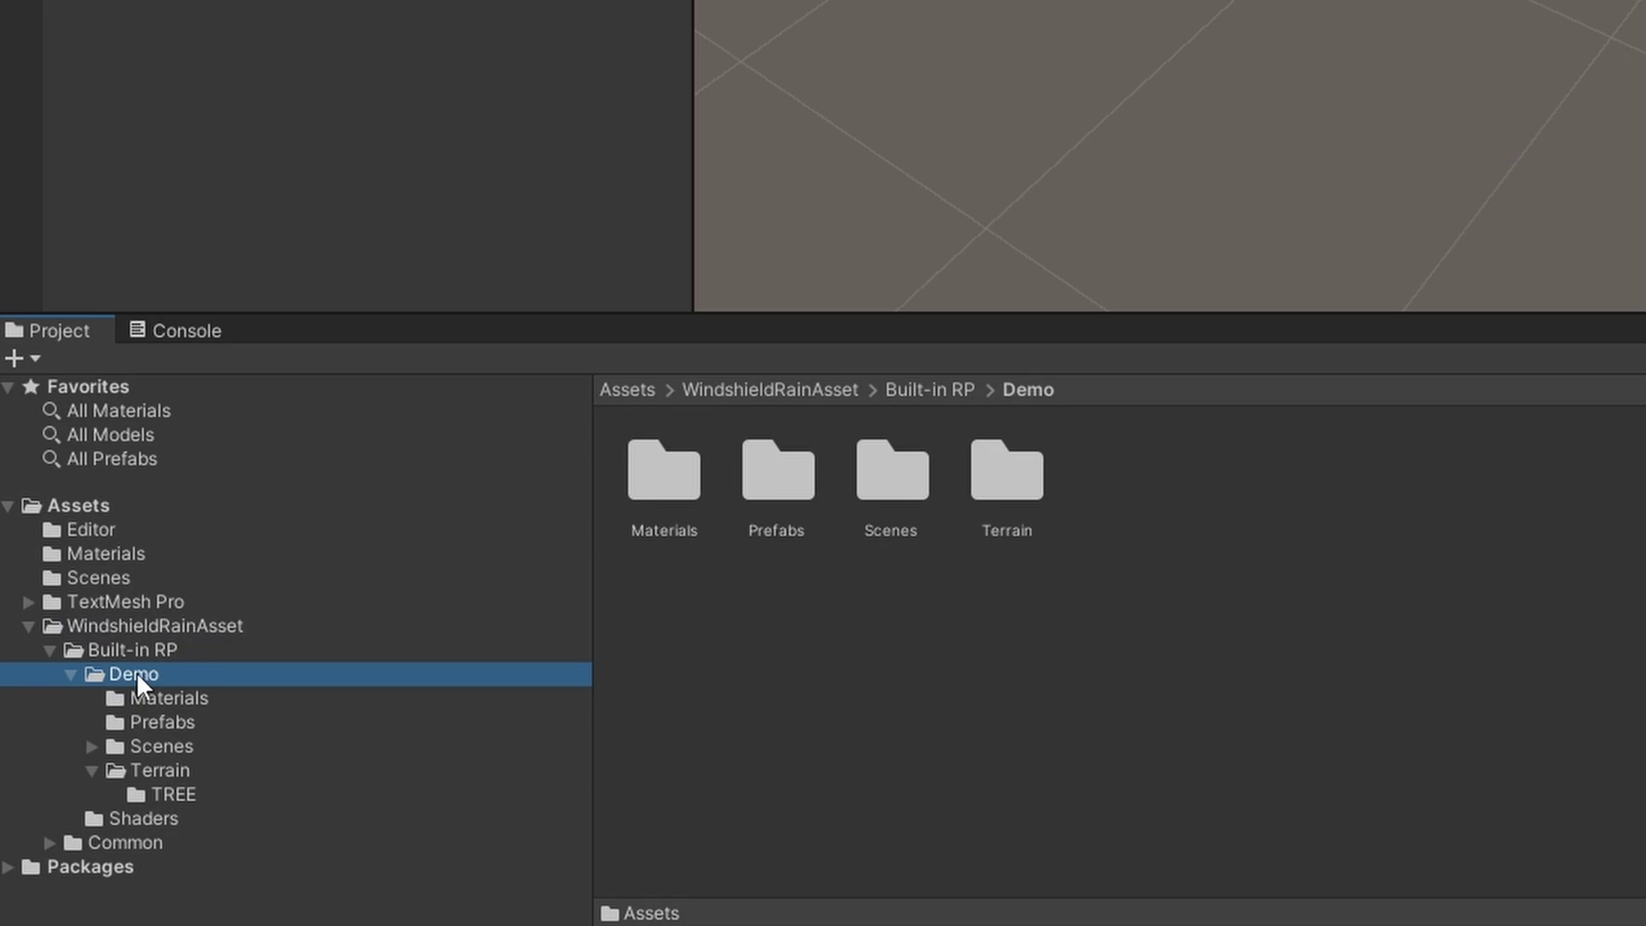
{"action": "left_click", "coordinate": [197, 742]}
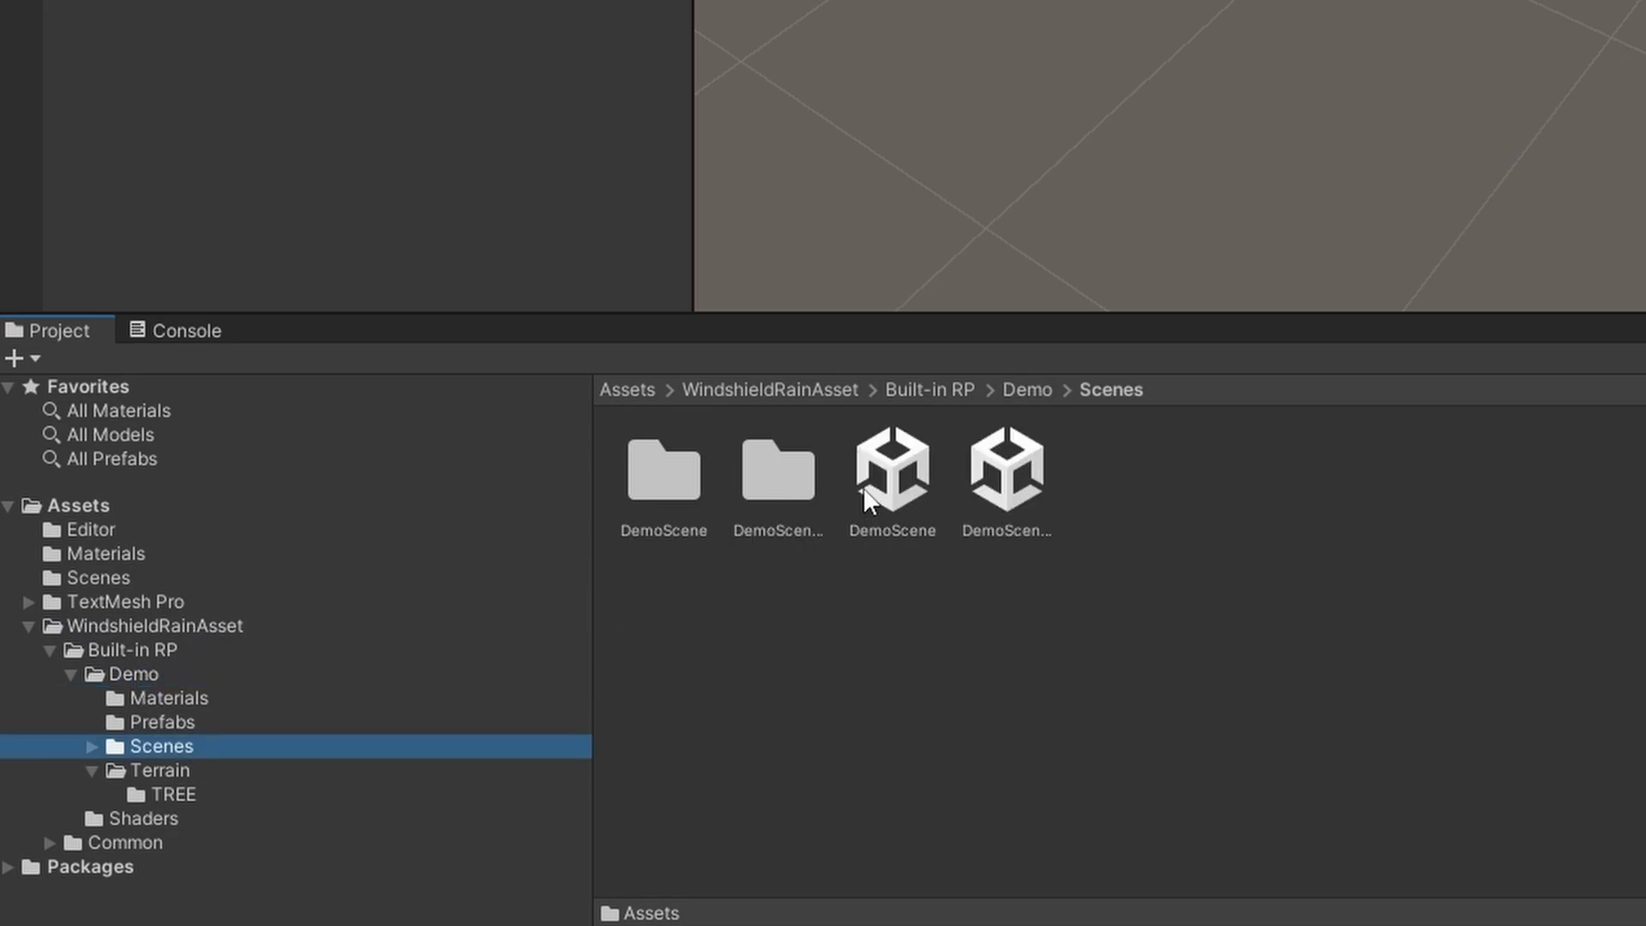
{"action": "double_click", "coordinate": [863, 487]}
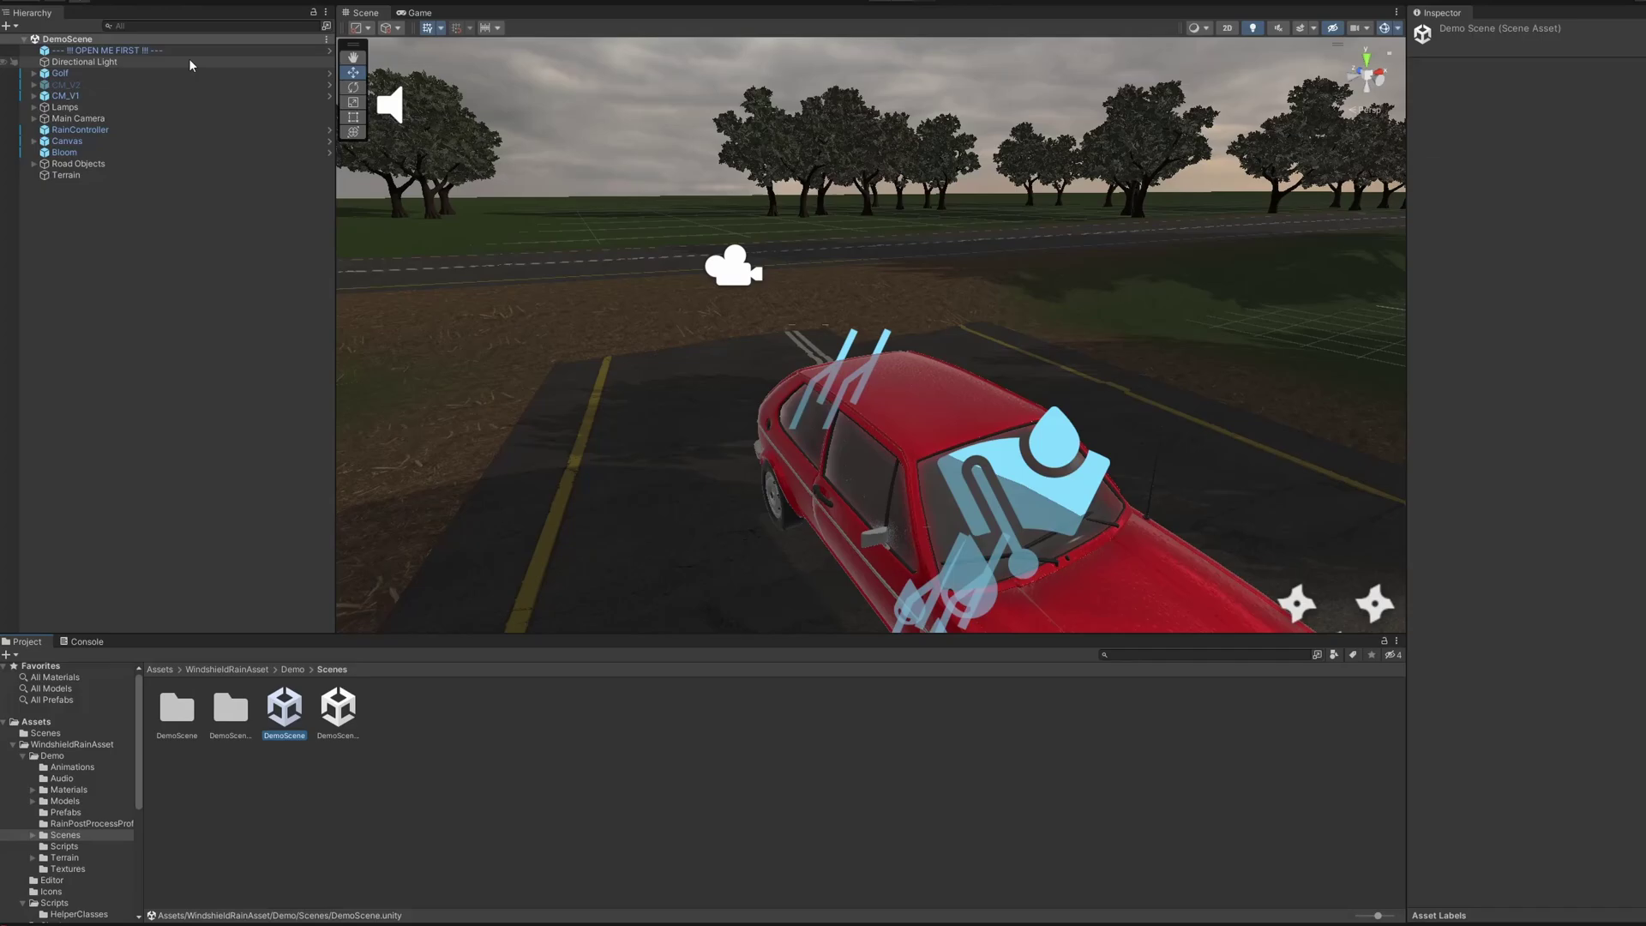
Step: Using the OPEN ME FIRST object's package checker, install Cinemachine, Post Processing and TextMeshPro, and add the render features
{"action": "left_click", "coordinate": [171, 51]}
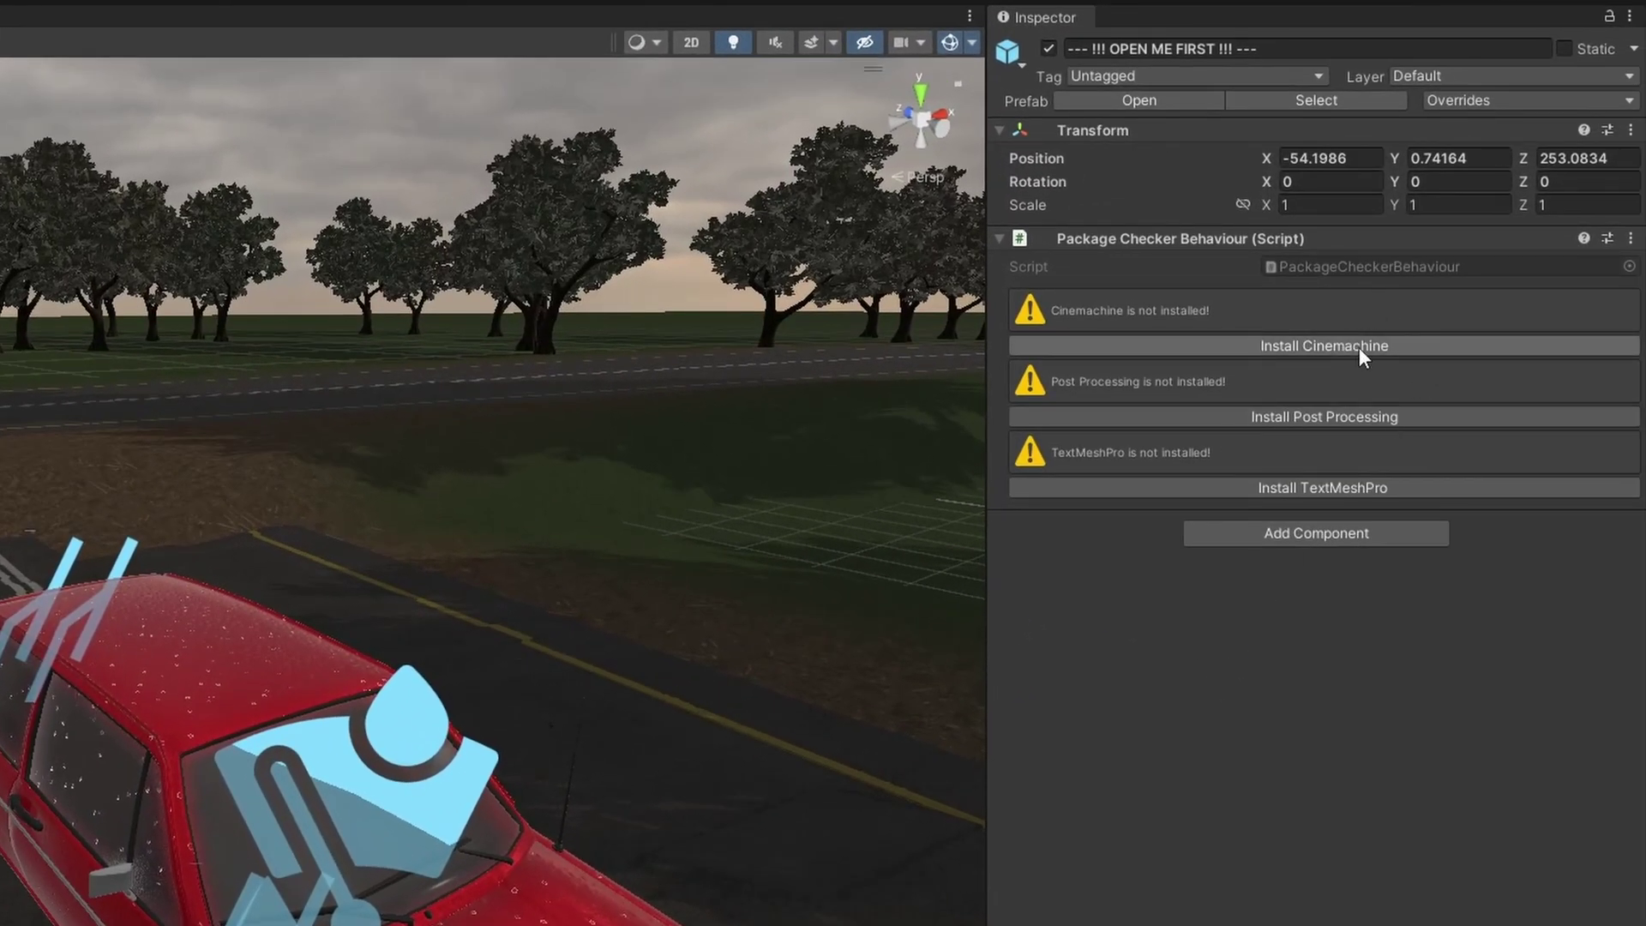
{"action": "left_click", "coordinate": [1501, 278]}
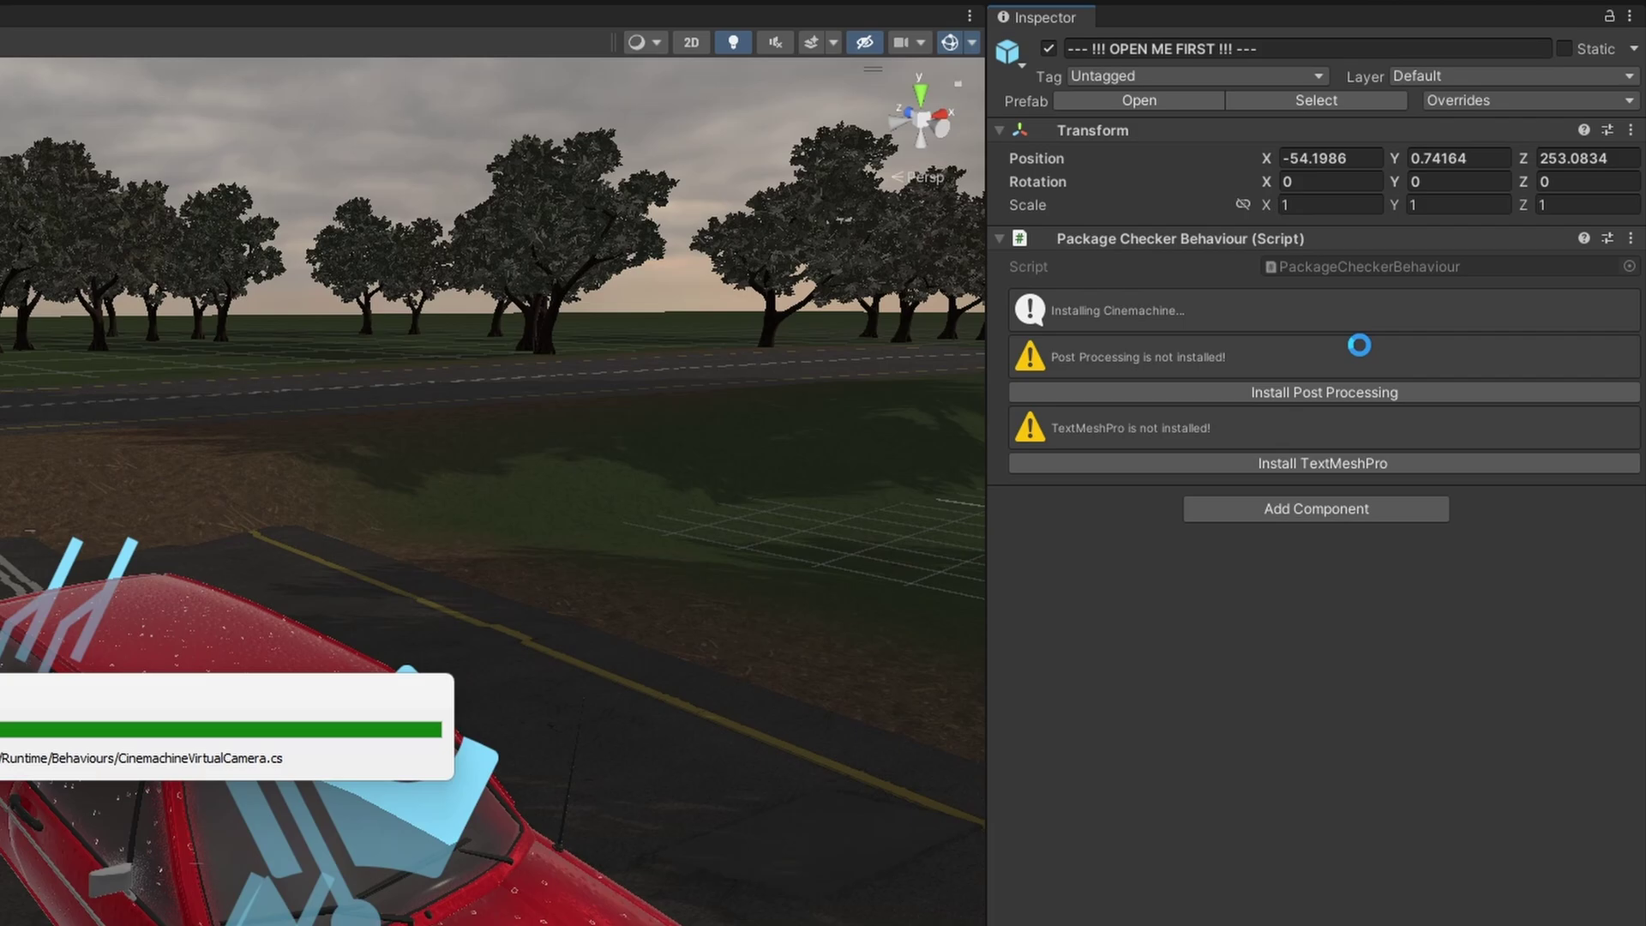
{"action": "left_click", "coordinate": [1347, 394]}
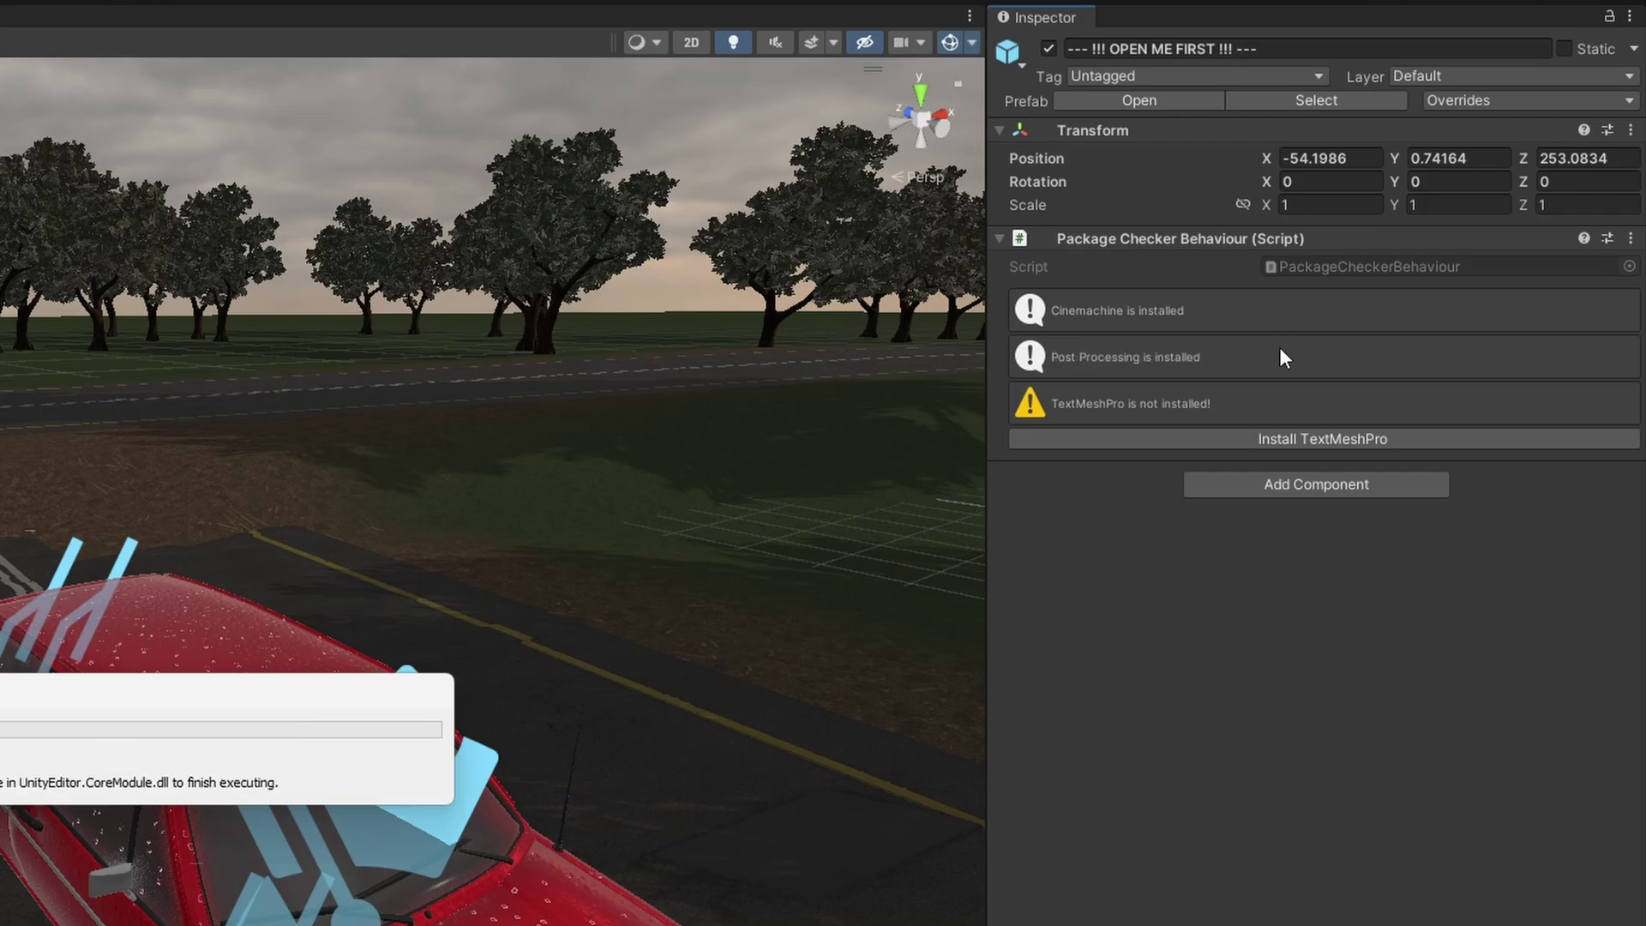
{"action": "left_click", "coordinate": [1319, 437]}
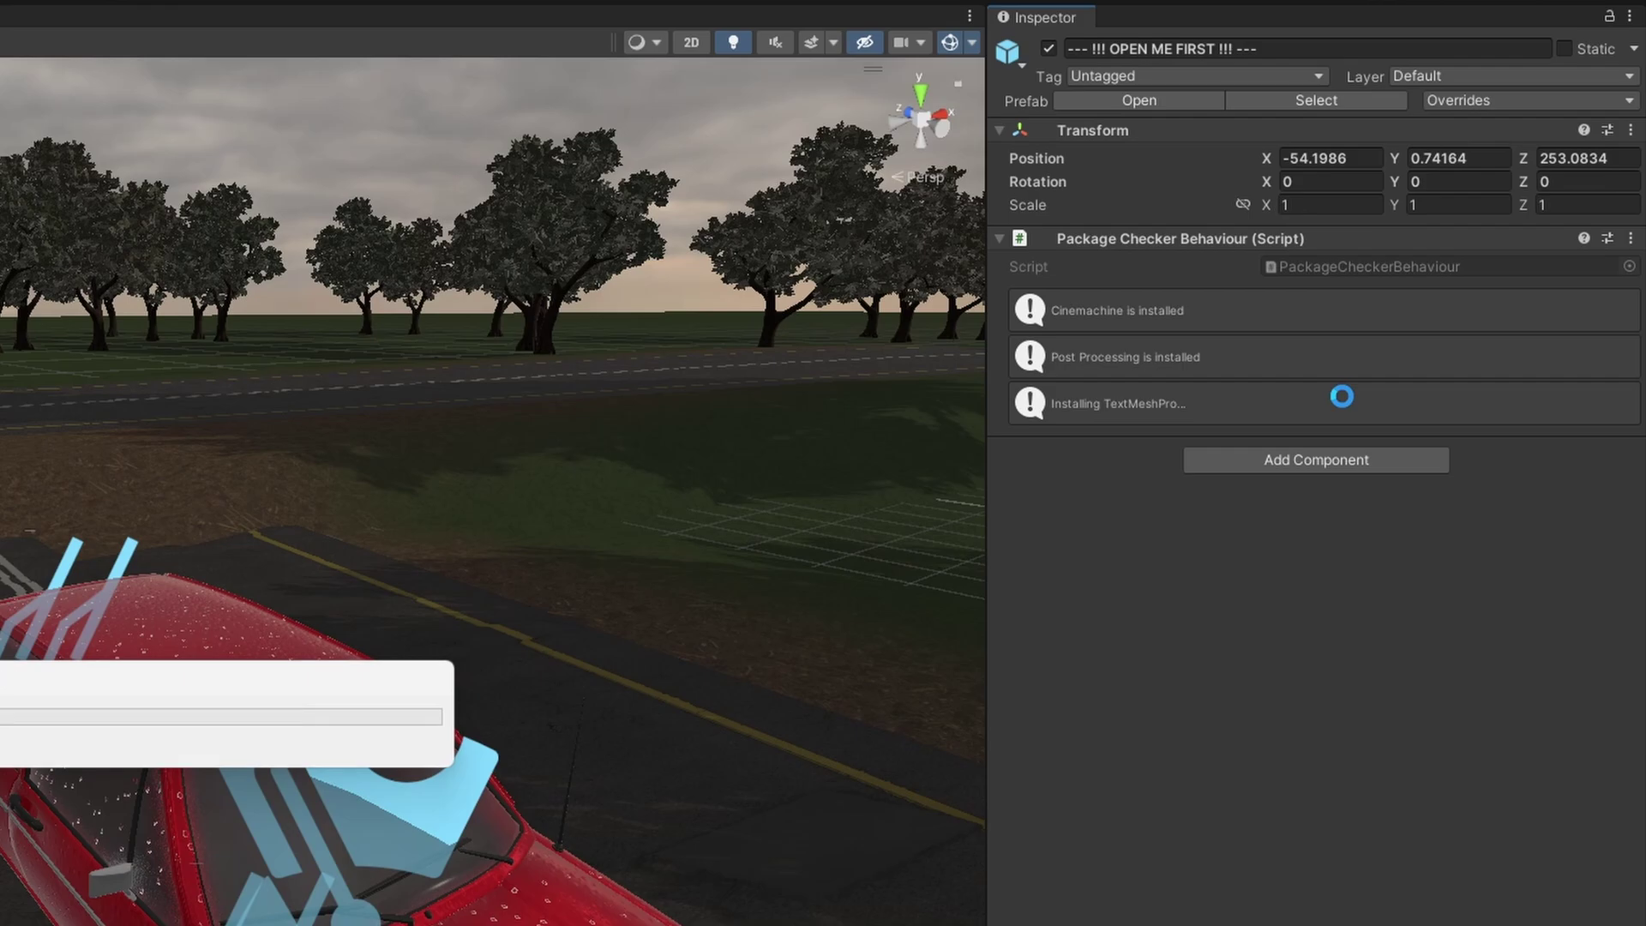
{"action": "left_click", "coordinate": [1326, 486]}
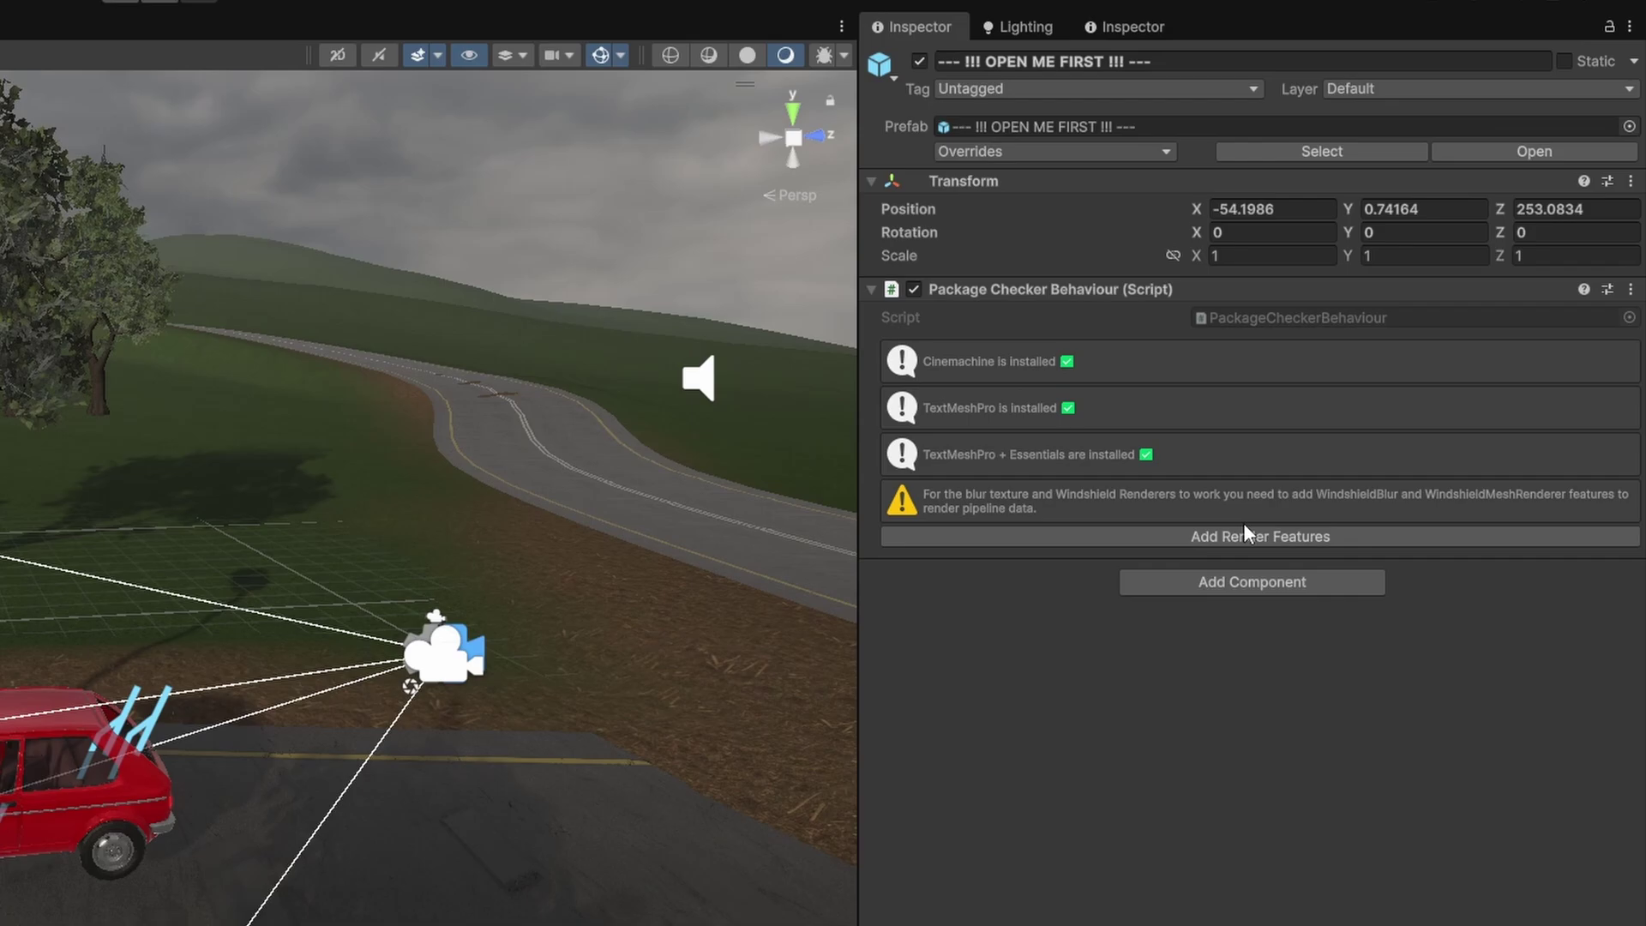
{"action": "left_click", "coordinate": [1277, 538]}
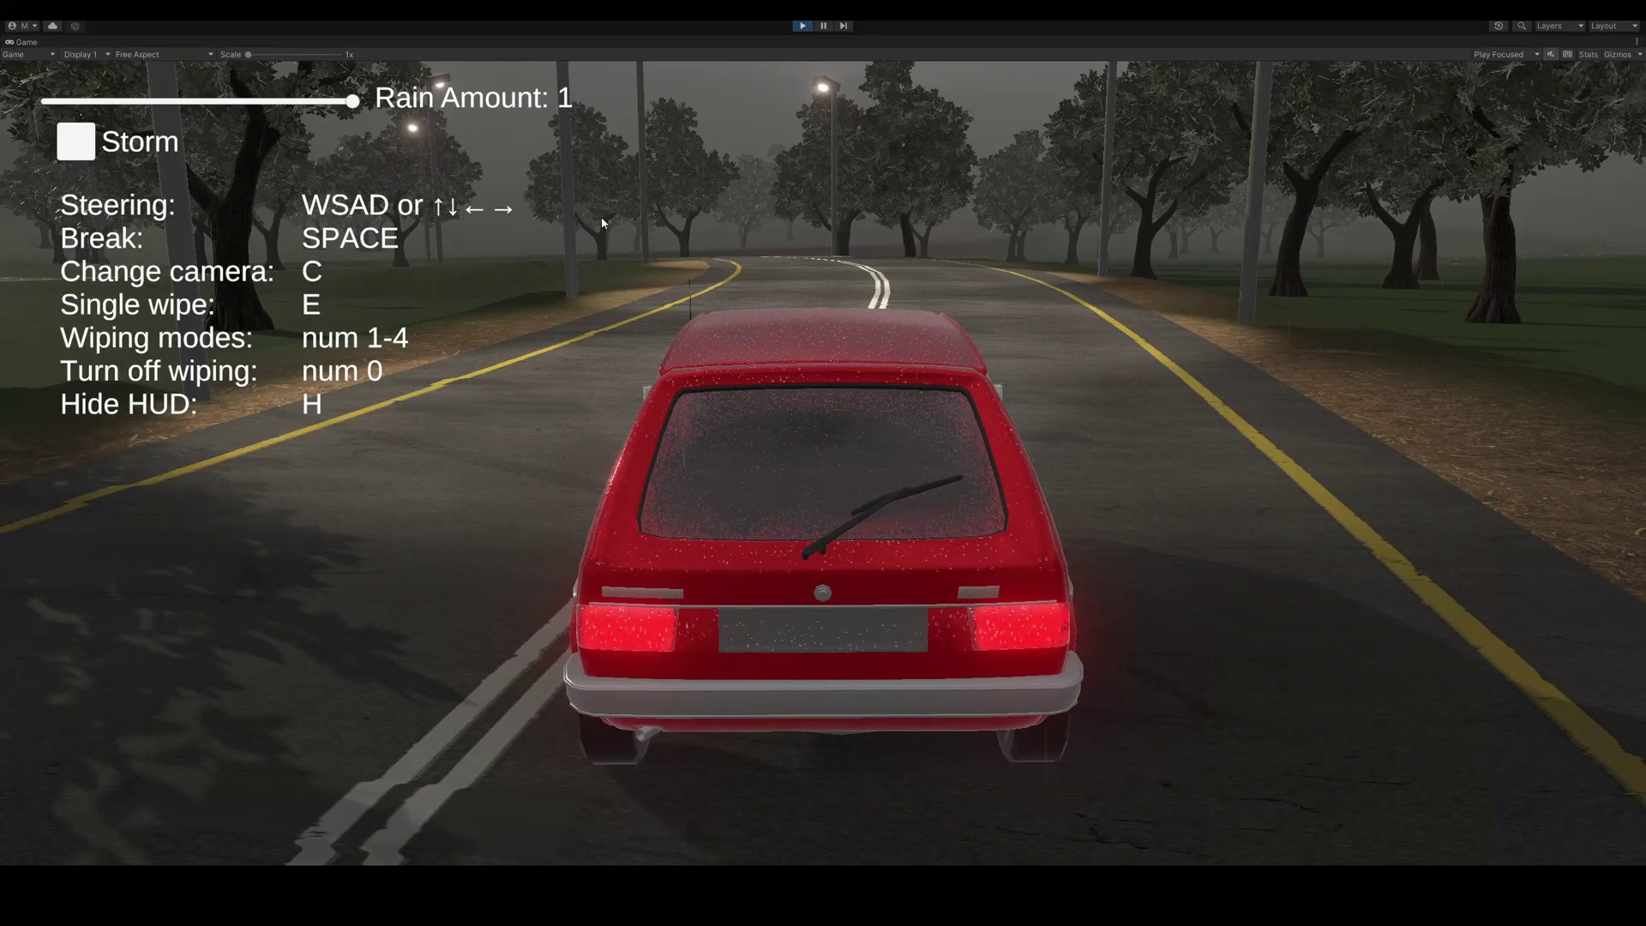
Step: Drive the demo car forward in play mode with the HUD hidden and change the camera to examine the rain effect
{"action": "key", "text": "w"}
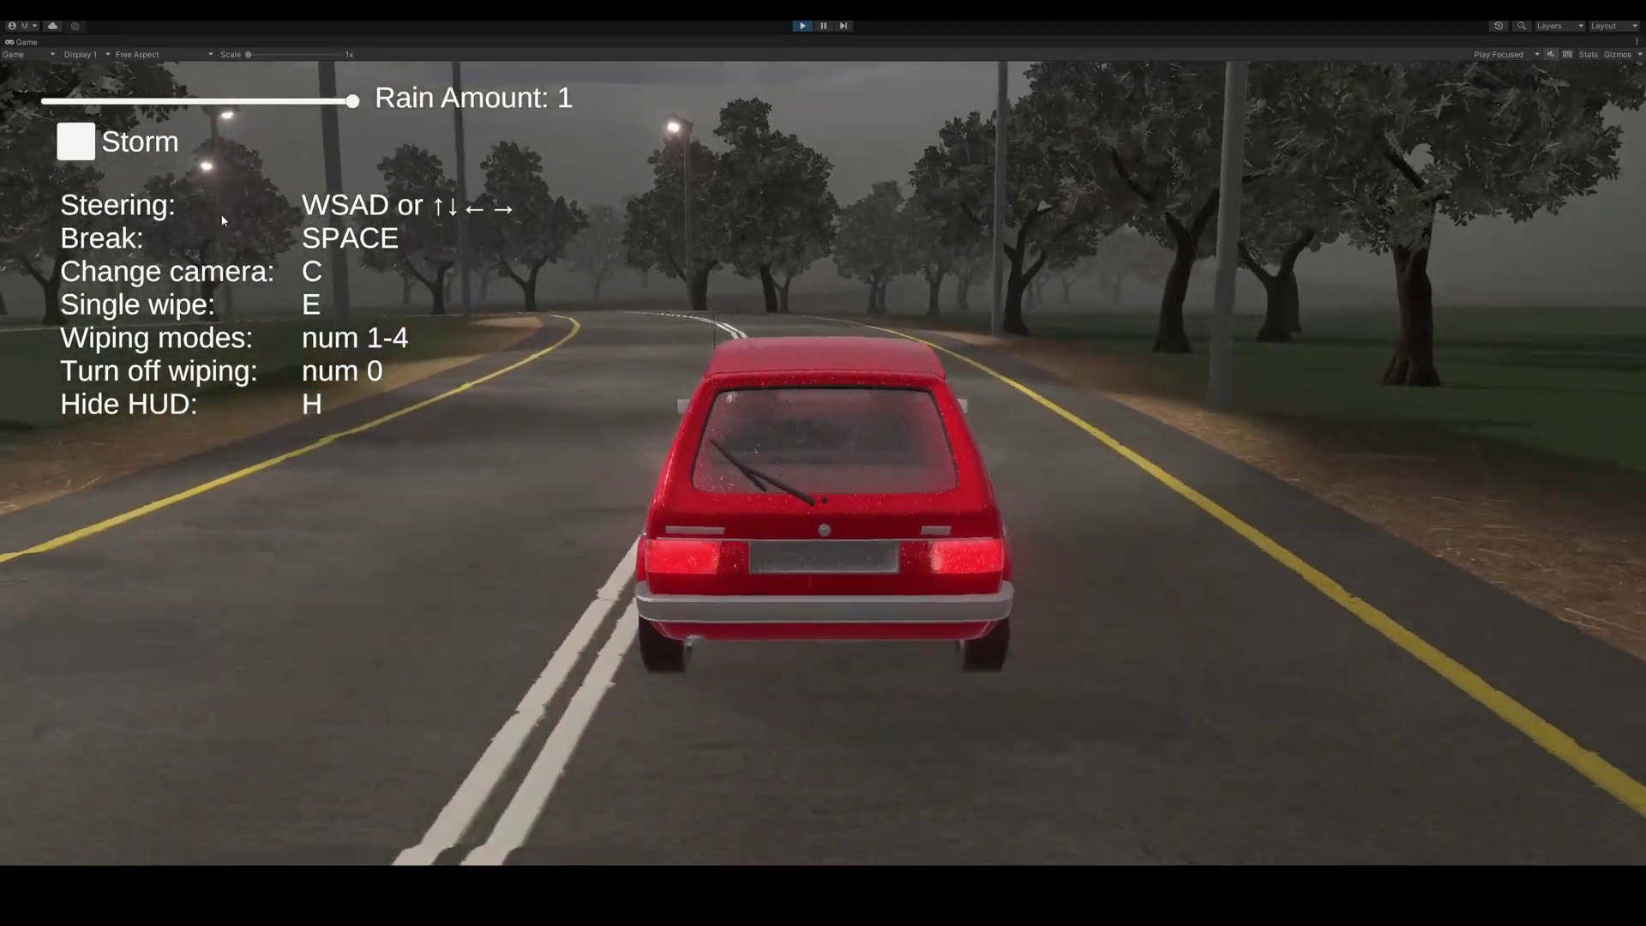
{"action": "key", "text": "h"}
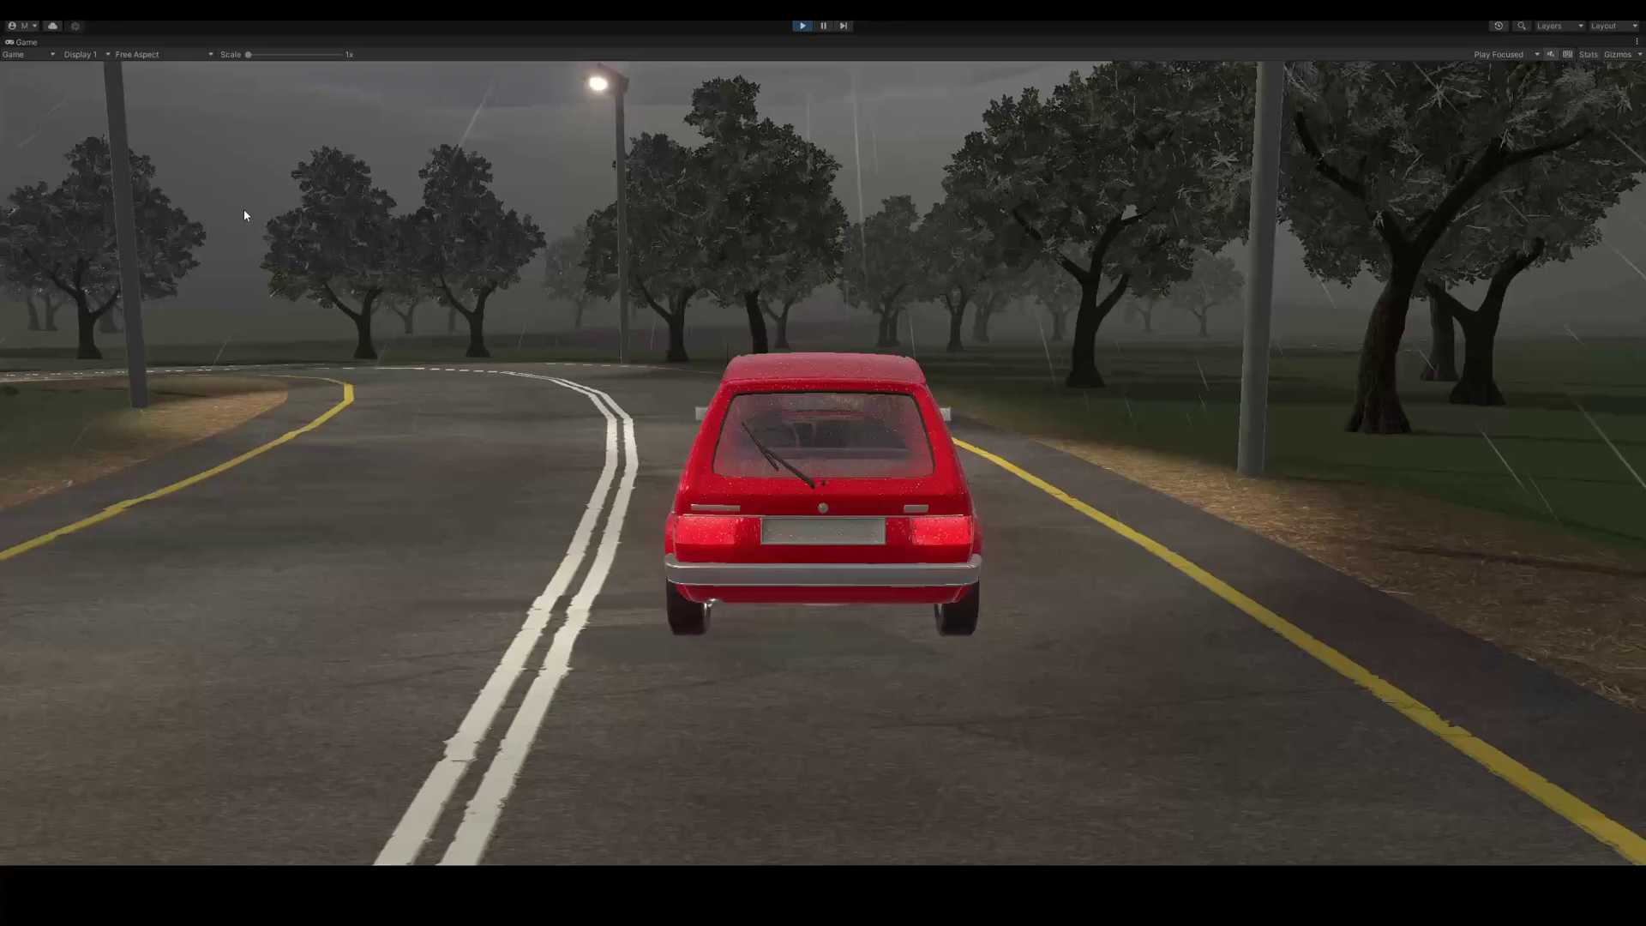
{"action": "key", "text": "c"}
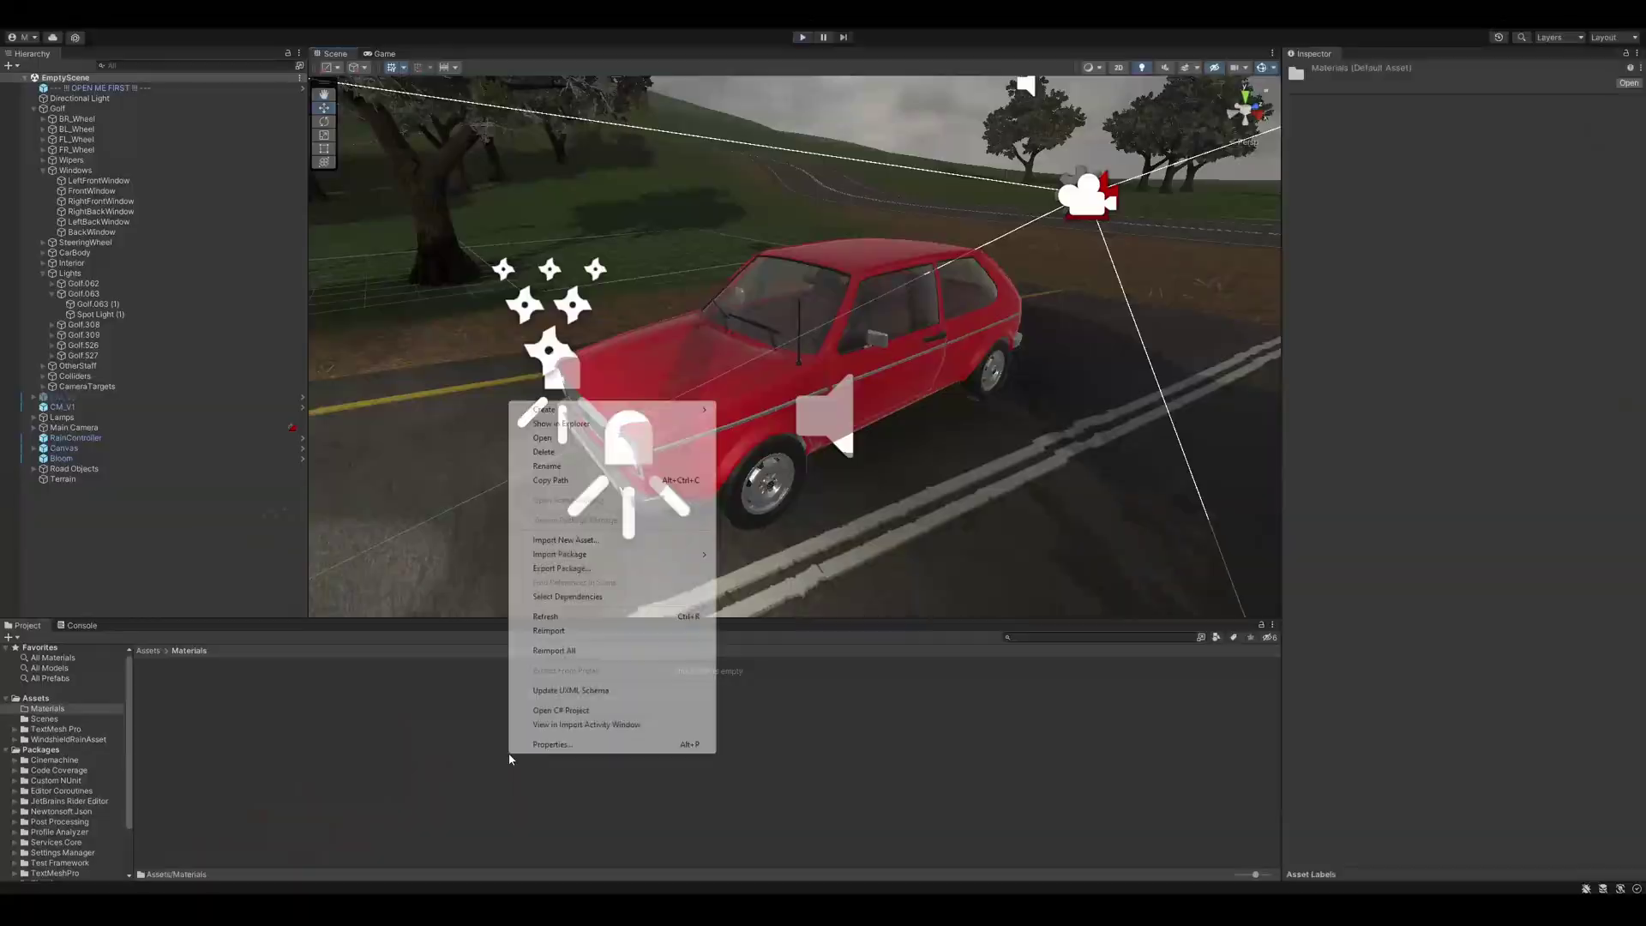
Step: Create a material named WindshieldRain for the car's front window, using the WindshieldRainAsset/WindshieldRainShader shader
{"action": "mouse_move", "coordinate": [591, 409]}
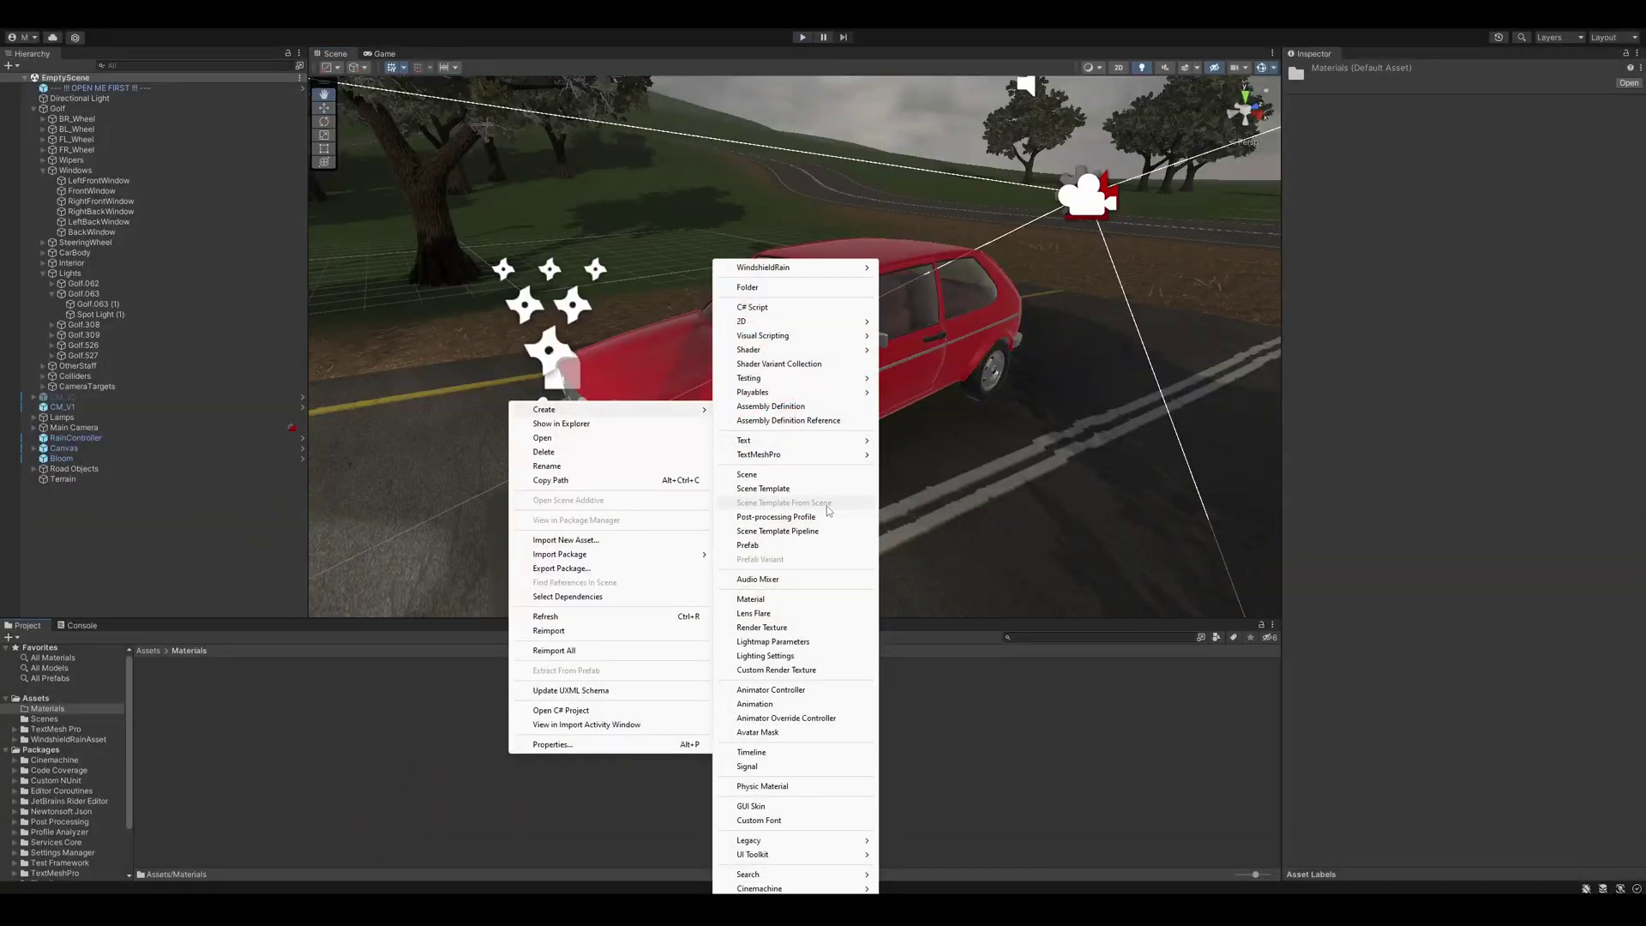
{"action": "left_click", "coordinate": [786, 600]}
{"action": "type", "text": "WindshieldRain"}
{"action": "key", "text": "Return"}
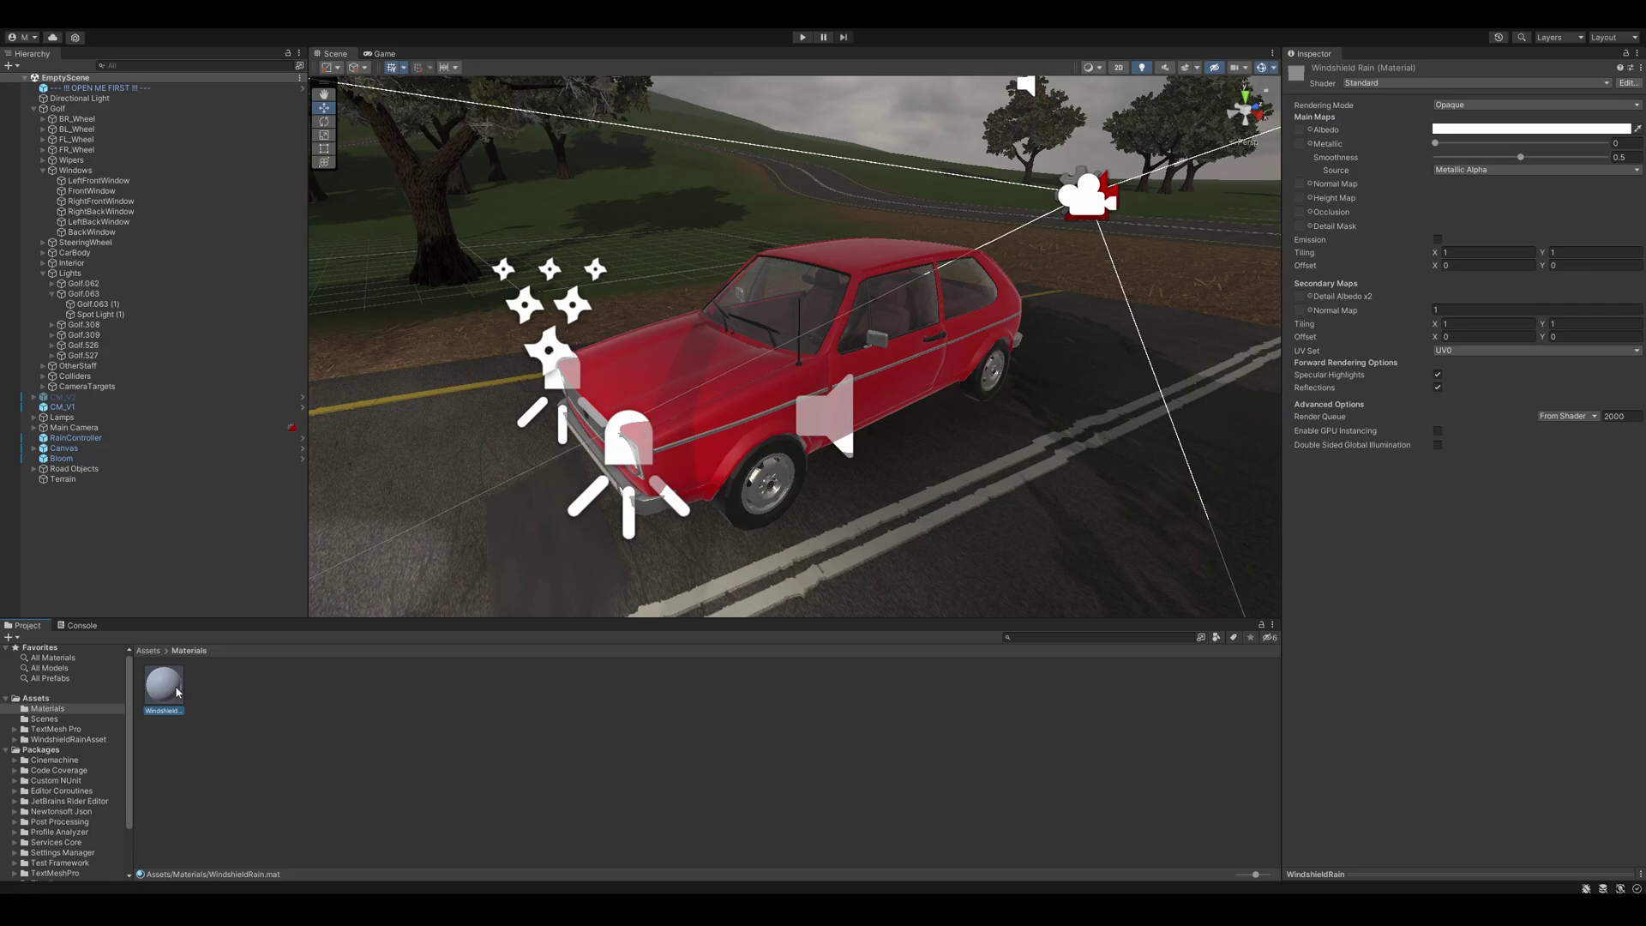
{"action": "left_click", "coordinate": [1474, 83]}
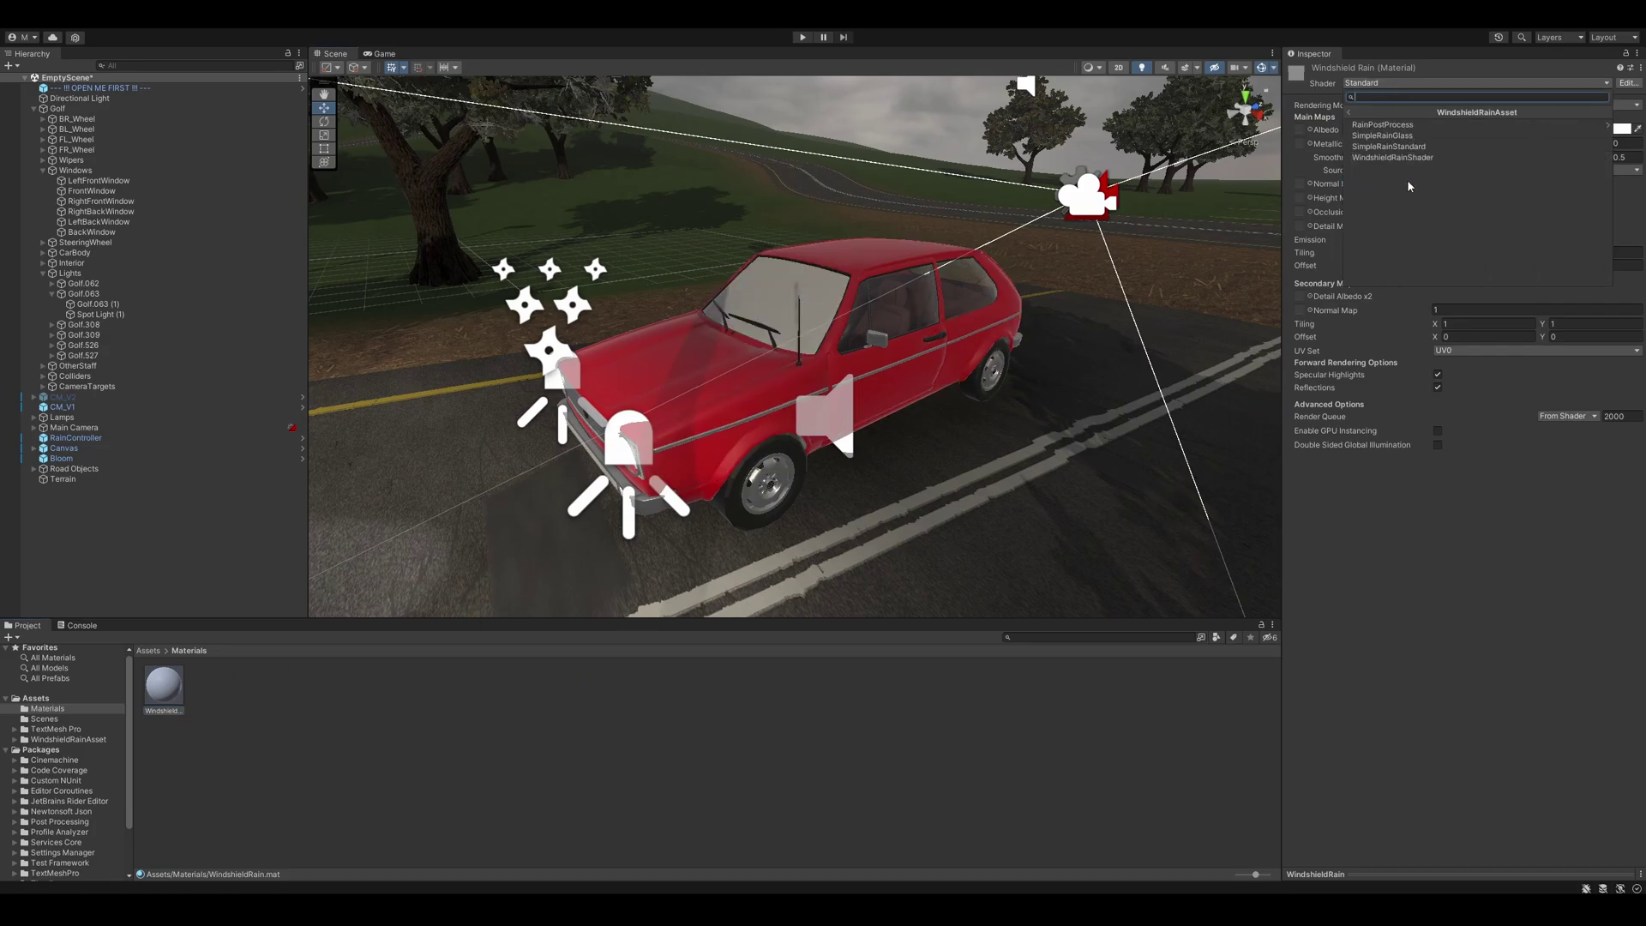
{"action": "left_click", "coordinate": [1406, 178]}
Step: Create a material named SideWindow in the Materials folder and set its shader to WindshieldRainAsset/SimpleRainGlass
{"action": "left_click", "coordinate": [326, 754]}
{"action": "right_click", "coordinate": [326, 753]}
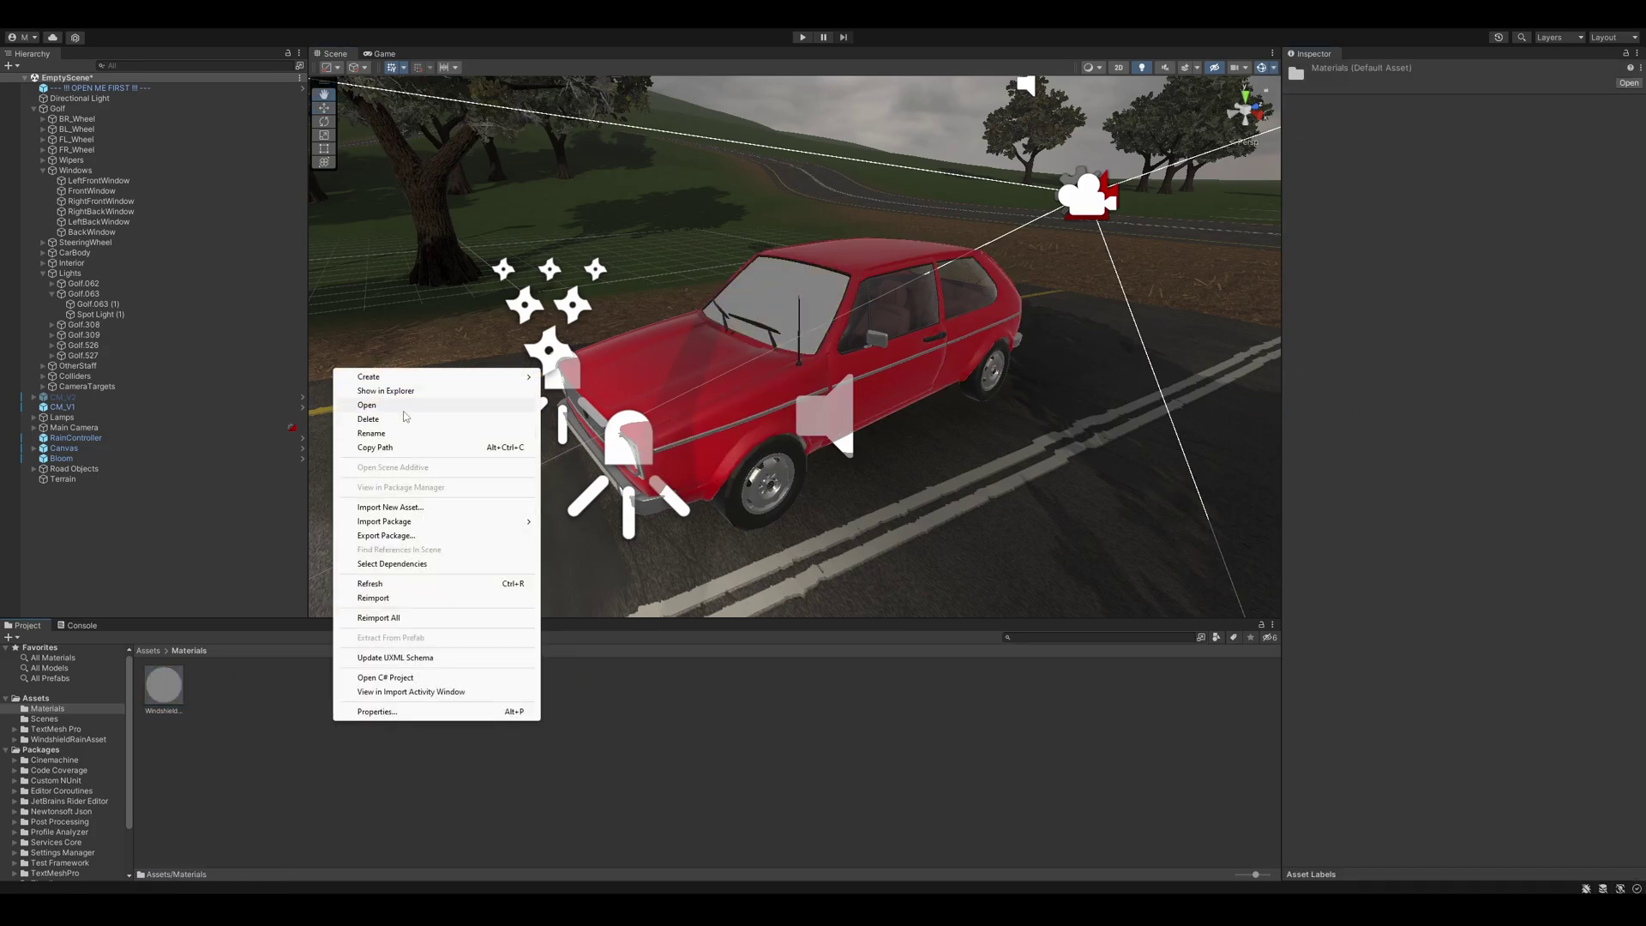
{"action": "mouse_move", "coordinate": [445, 378]}
{"action": "left_click", "coordinate": [575, 599]}
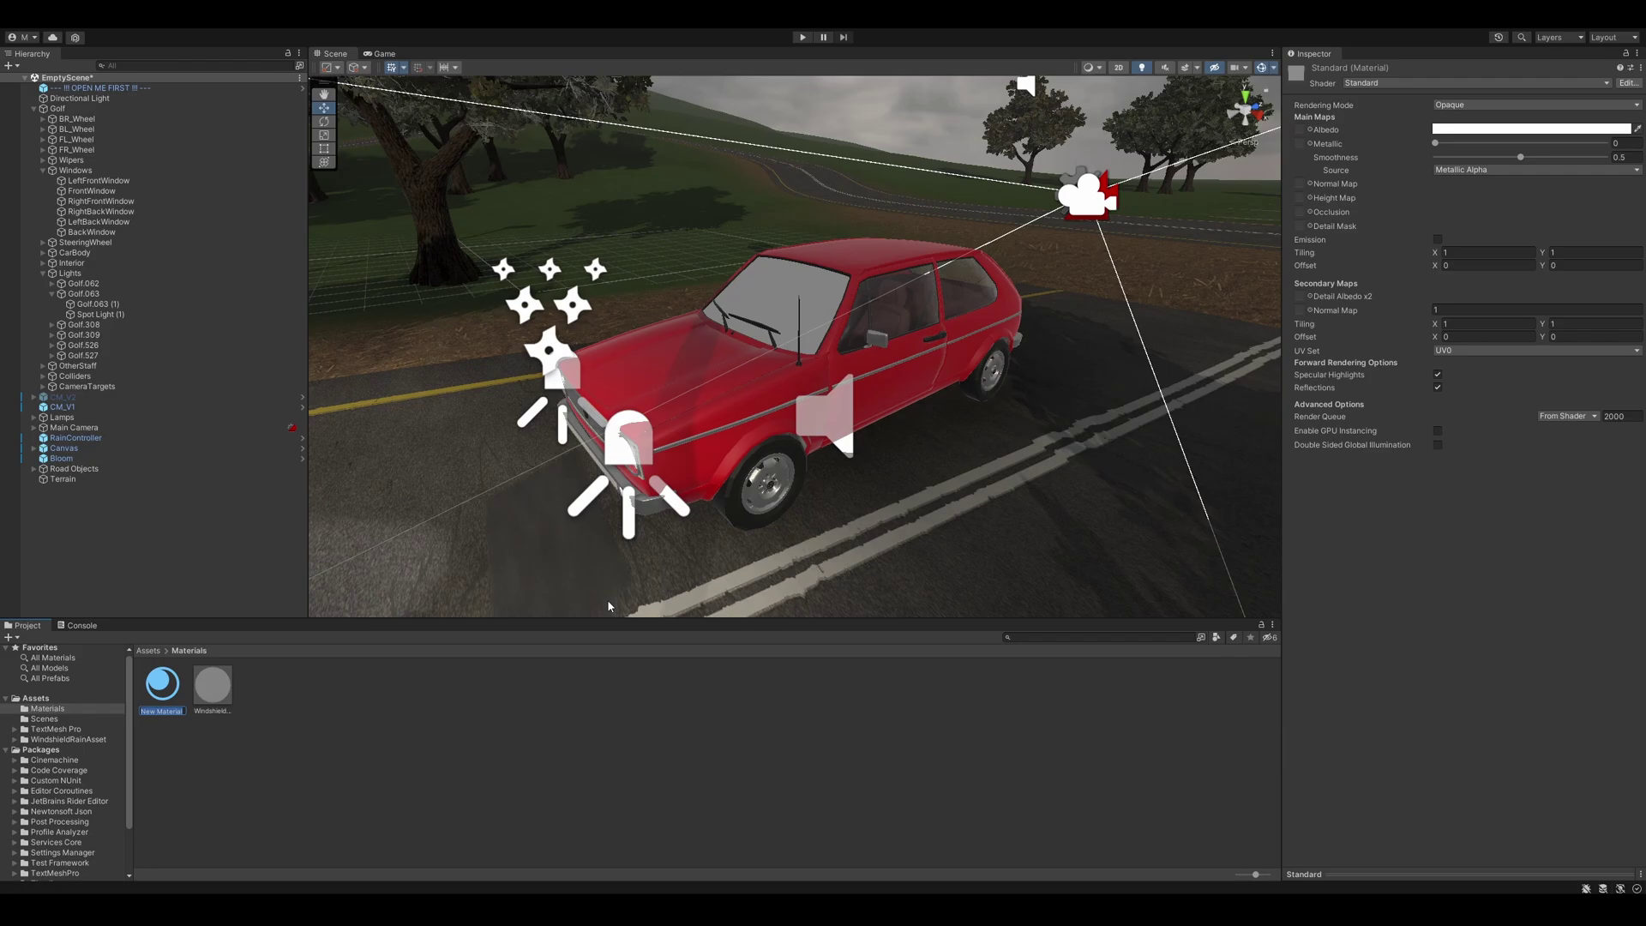
{"action": "key", "text": "Return"}
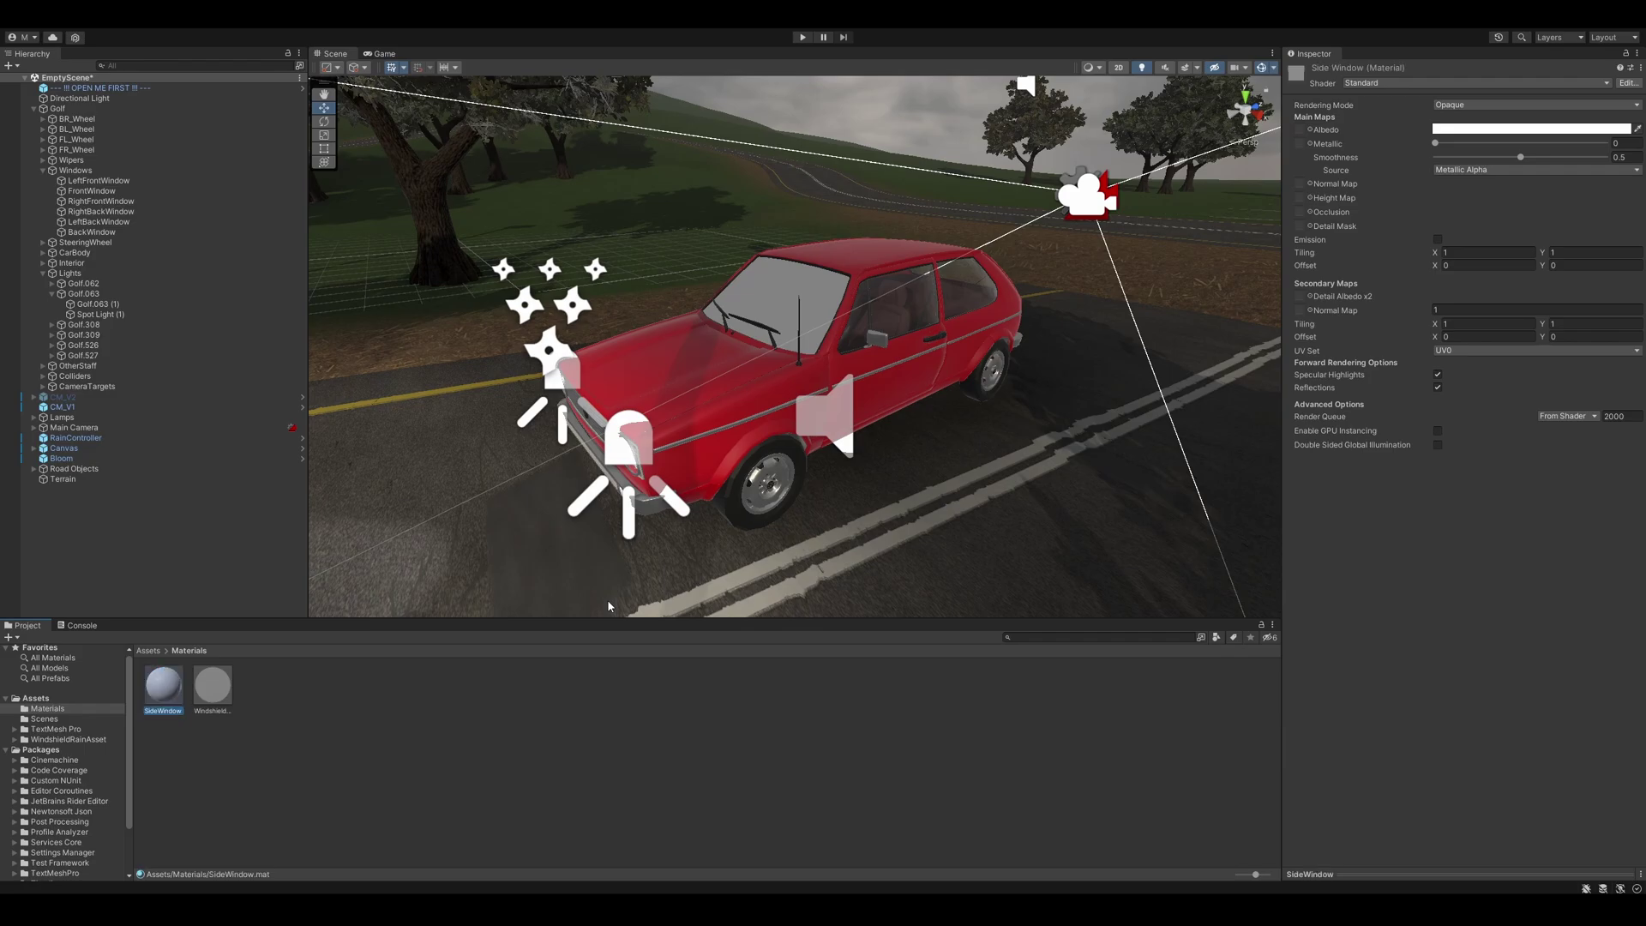
{"action": "left_click", "coordinate": [1475, 82]}
{"action": "left_click", "coordinate": [1386, 176]}
{"action": "left_click", "coordinate": [1408, 136]}
Step: Apply the SideWindow material to the car's side windows
{"action": "left_click_drag", "start_coordinate": [163, 684], "coordinate": [879, 277]}
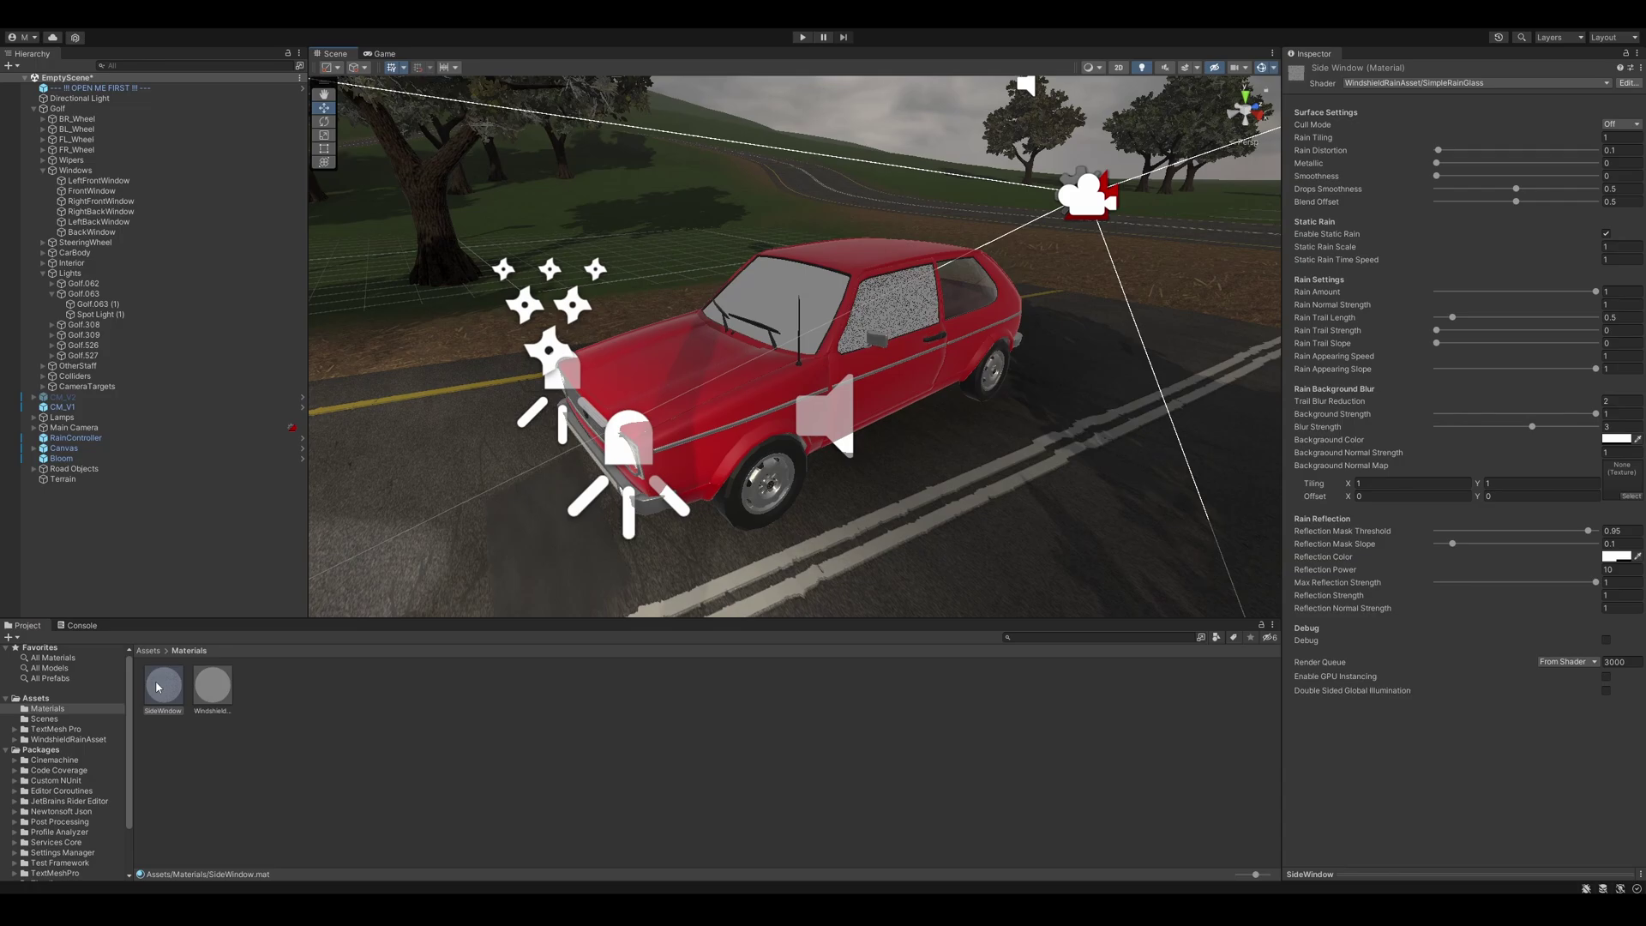
{"action": "left_click_drag", "start_coordinate": [156, 684], "coordinate": [1170, 422]}
{"action": "left_click_drag", "start_coordinate": [604, 505], "coordinate": [1149, 485], "text": "alt"}
{"action": "scroll", "coordinate": [812, 485], "scroll_direction": "down", "scroll_amount": 5}
Step: Create a material named CarBodyRain in the Materials folder and set its shader to WindshieldRainAsset/SimpleRainStandard
{"action": "right_click", "coordinate": [305, 708]}
{"action": "mouse_move", "coordinate": [402, 352]}
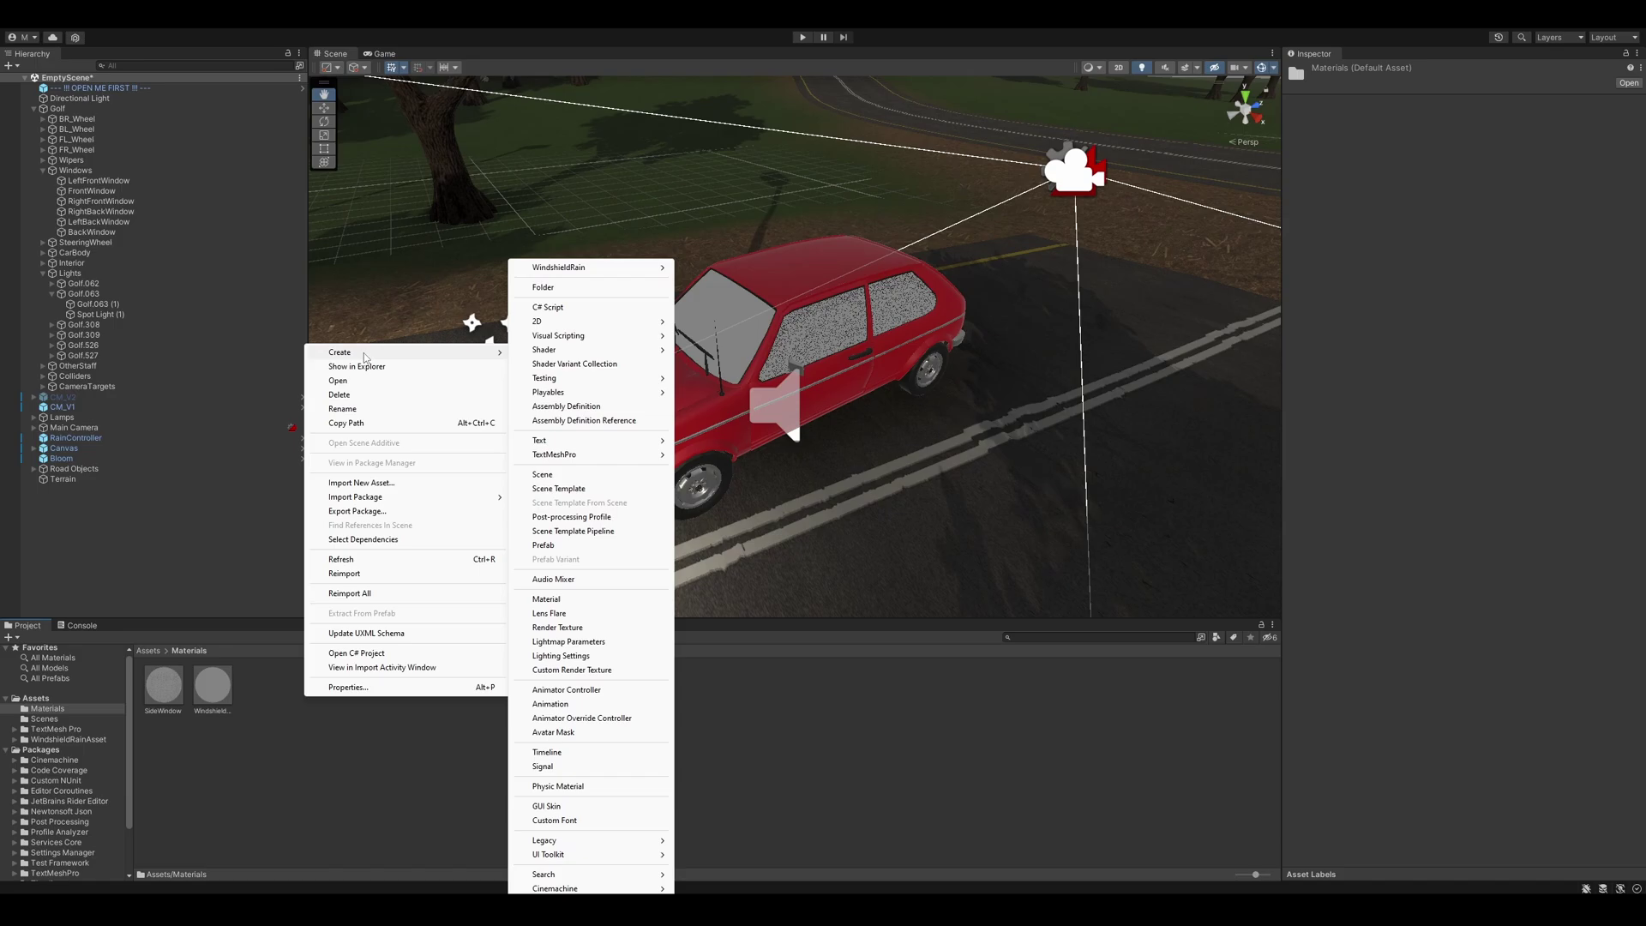
{"action": "left_click", "coordinate": [564, 599]}
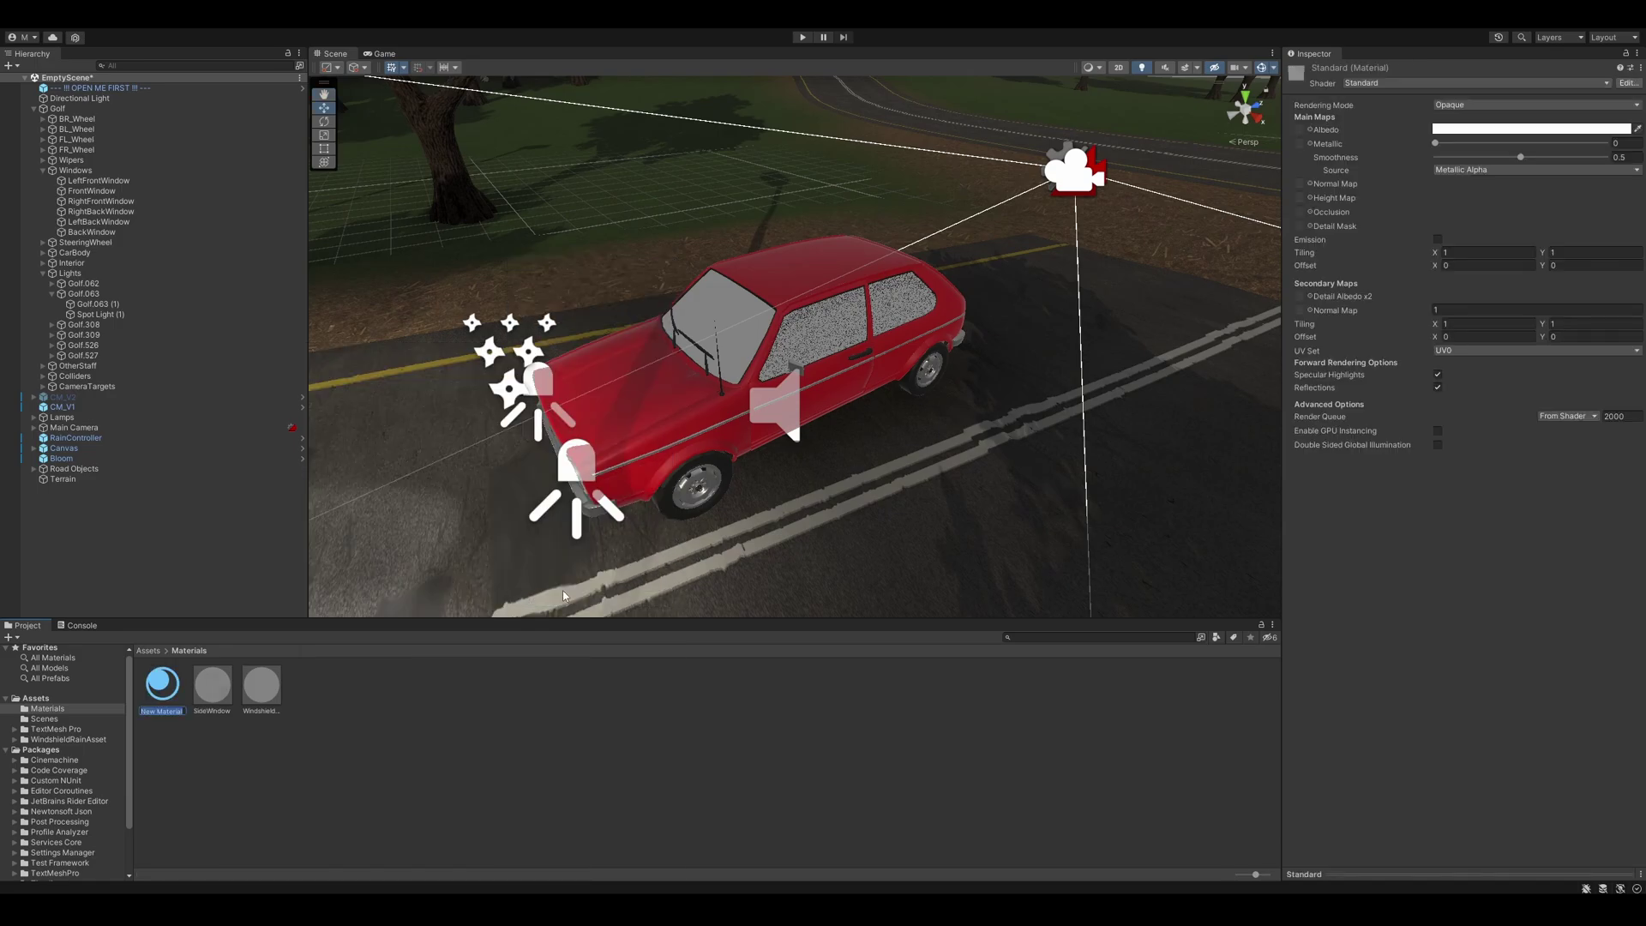
{"action": "type", "text": "CarBodyRain"}
{"action": "key", "text": "Return"}
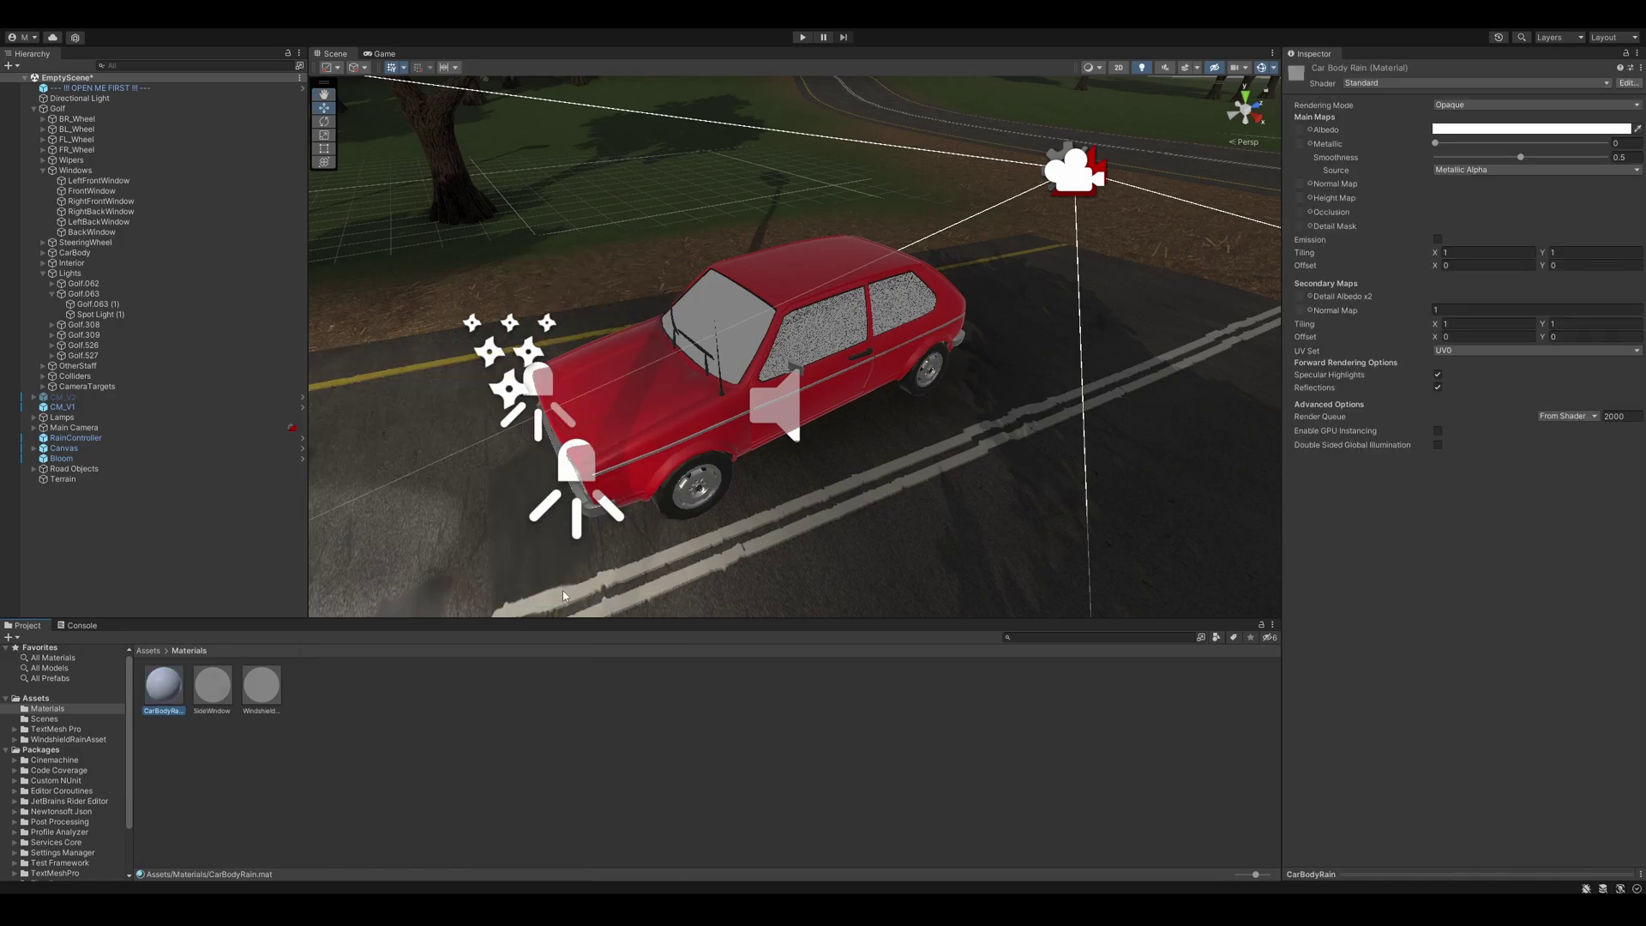
{"action": "left_click", "coordinate": [1473, 79]}
{"action": "left_click", "coordinate": [1450, 171]}
{"action": "left_click", "coordinate": [1454, 154]}
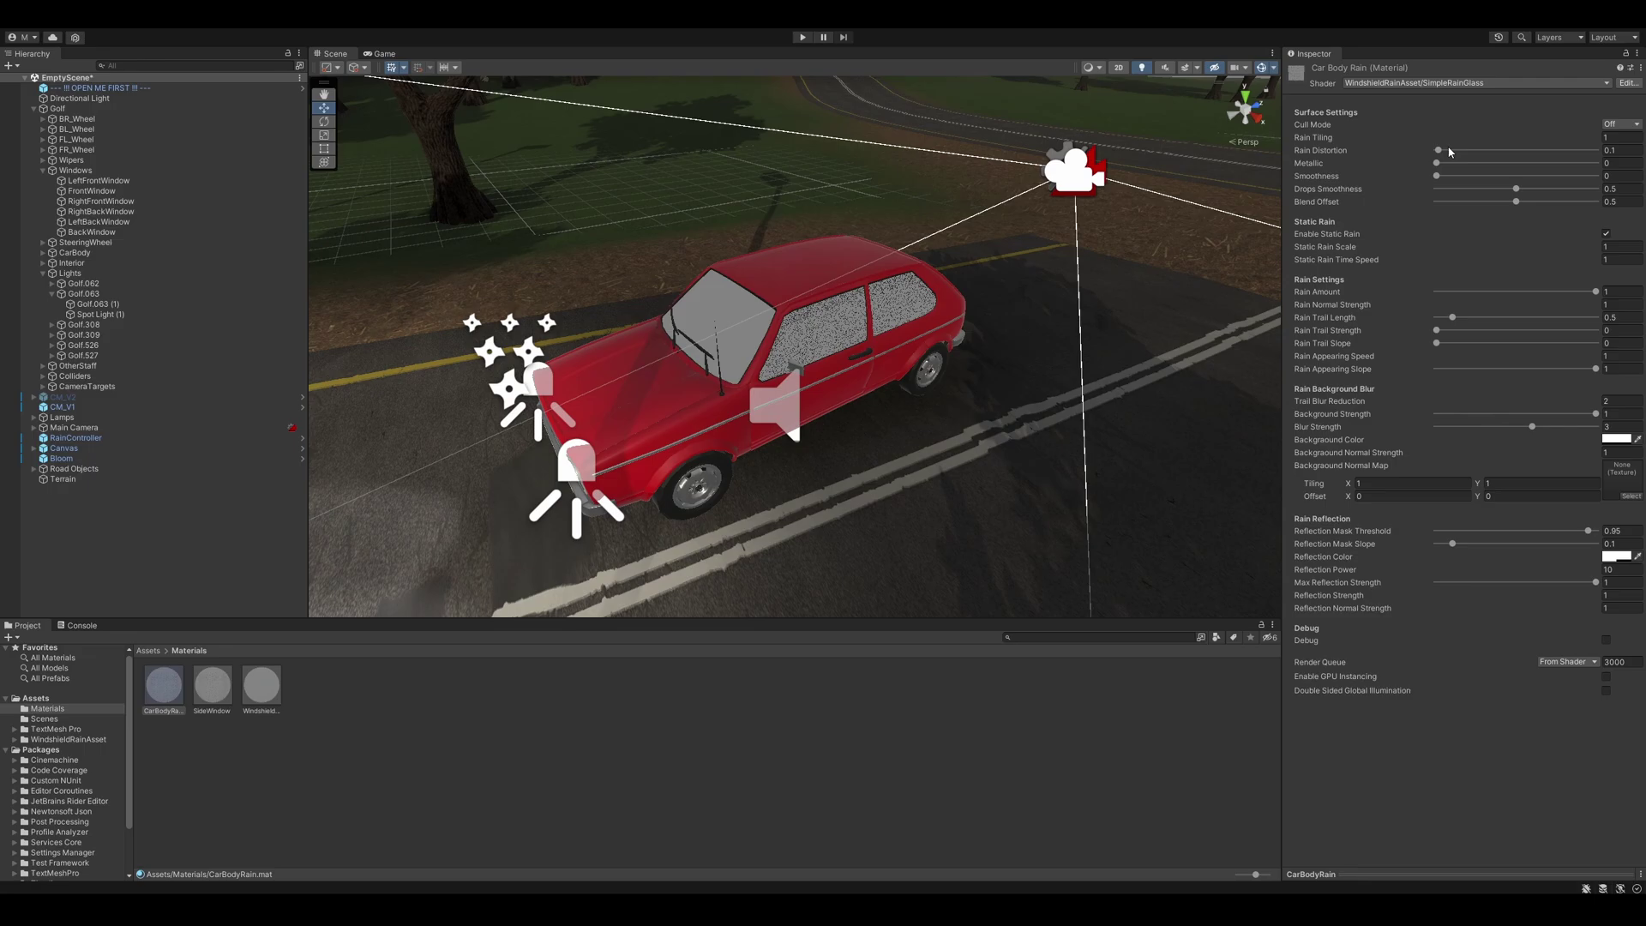
Step: Set the CarBodyRain material's color to pure red (FF0000) and its Metallic value to about 0.536
{"action": "left_click", "coordinate": [1616, 182]}
{"action": "left_click_drag", "start_coordinate": [1543, 257], "coordinate": [1617, 235]}
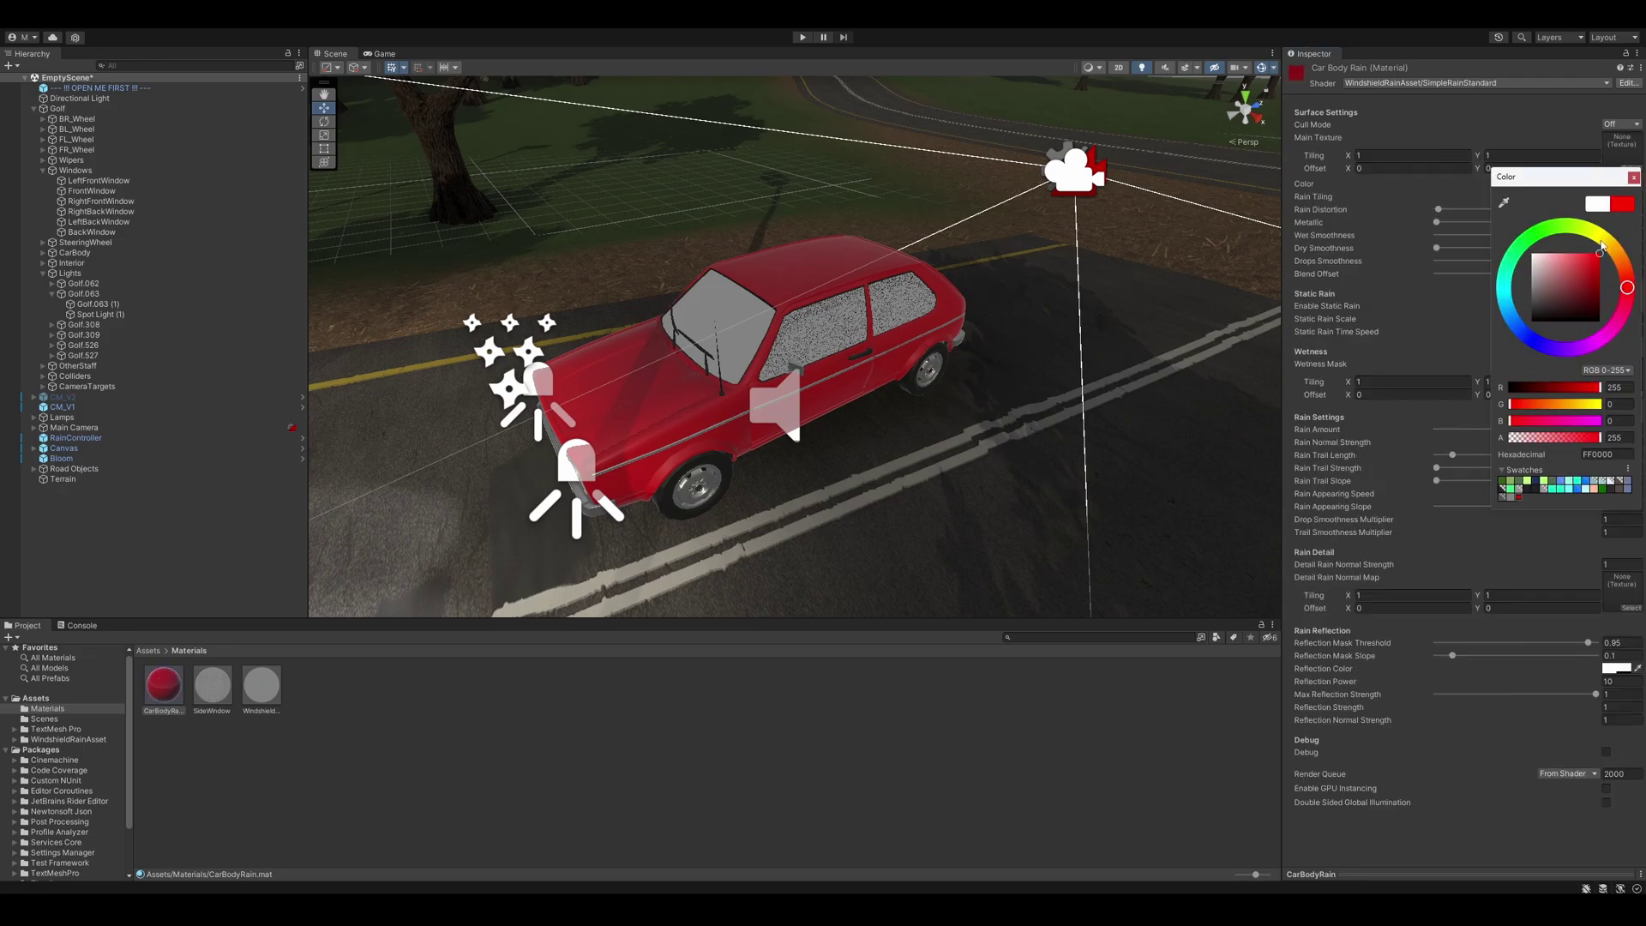
{"action": "left_click", "coordinate": [1634, 178]}
{"action": "left_click_drag", "start_coordinate": [1436, 222], "coordinate": [1530, 225]}
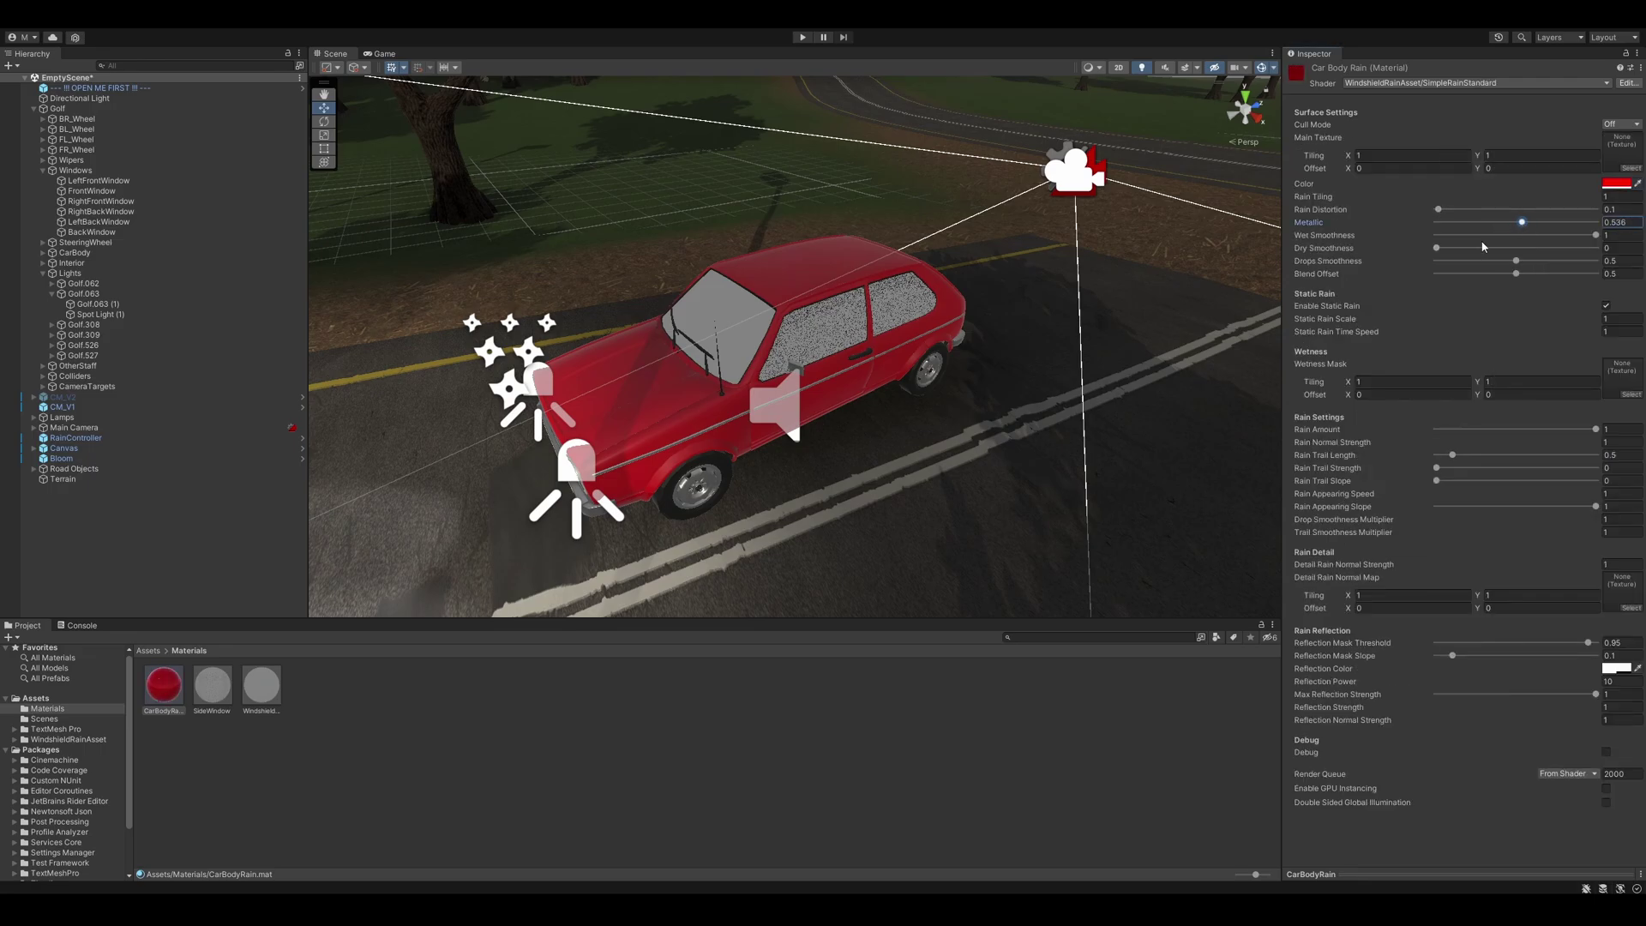
Step: Apply the CarBodyRain material to the red body parts of the car, including those at the front
{"action": "left_click_drag", "start_coordinate": [163, 684], "coordinate": [600, 390]}
{"action": "mouse_move", "coordinate": [151, 683]}
{"action": "left_mouse_down"}
{"action": "mouse_move", "coordinate": [640, 446]}
{"action": "mouse_move", "coordinate": [811, 444]}
{"action": "mouse_move", "coordinate": [162, 683]}
{"action": "left_mouse_up"}
{"action": "scroll", "coordinate": [1032, 323], "scroll_direction": "up", "scroll_amount": 2}
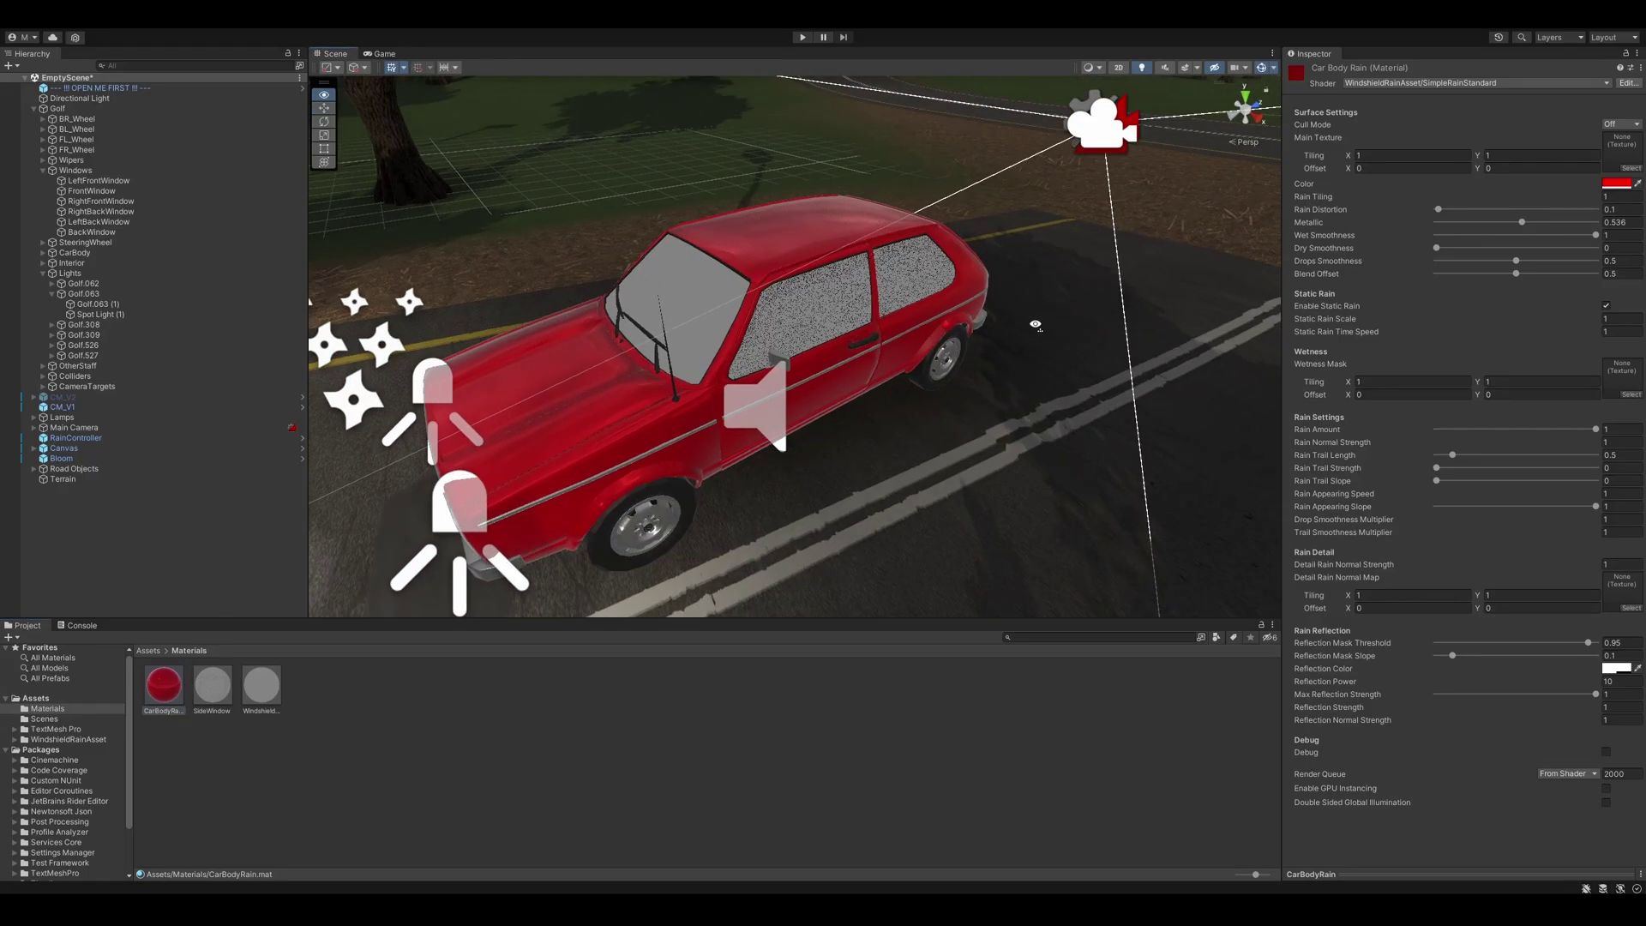
{"action": "left_click_drag", "start_coordinate": [1032, 323], "coordinate": [528, 464], "text": "alt"}
{"action": "left_click_drag", "start_coordinate": [172, 693], "coordinate": [772, 394]}
{"action": "left_click_drag", "start_coordinate": [771, 395], "coordinate": [549, 343], "text": "alt"}
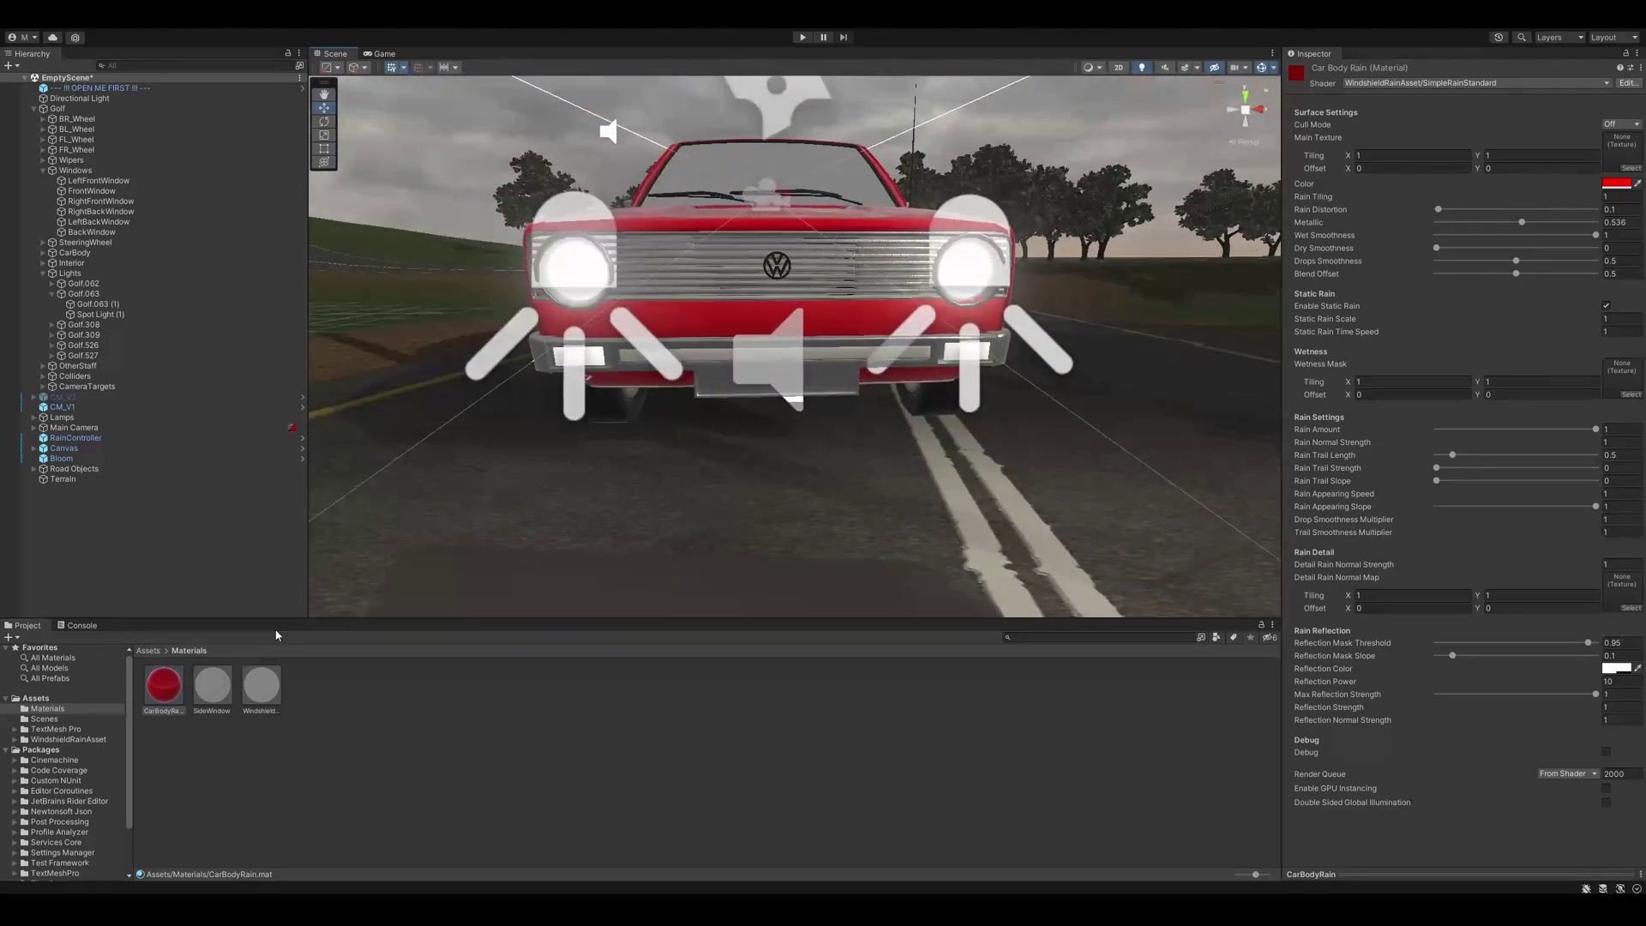
{"action": "left_click_drag", "start_coordinate": [167, 685], "coordinate": [823, 364]}
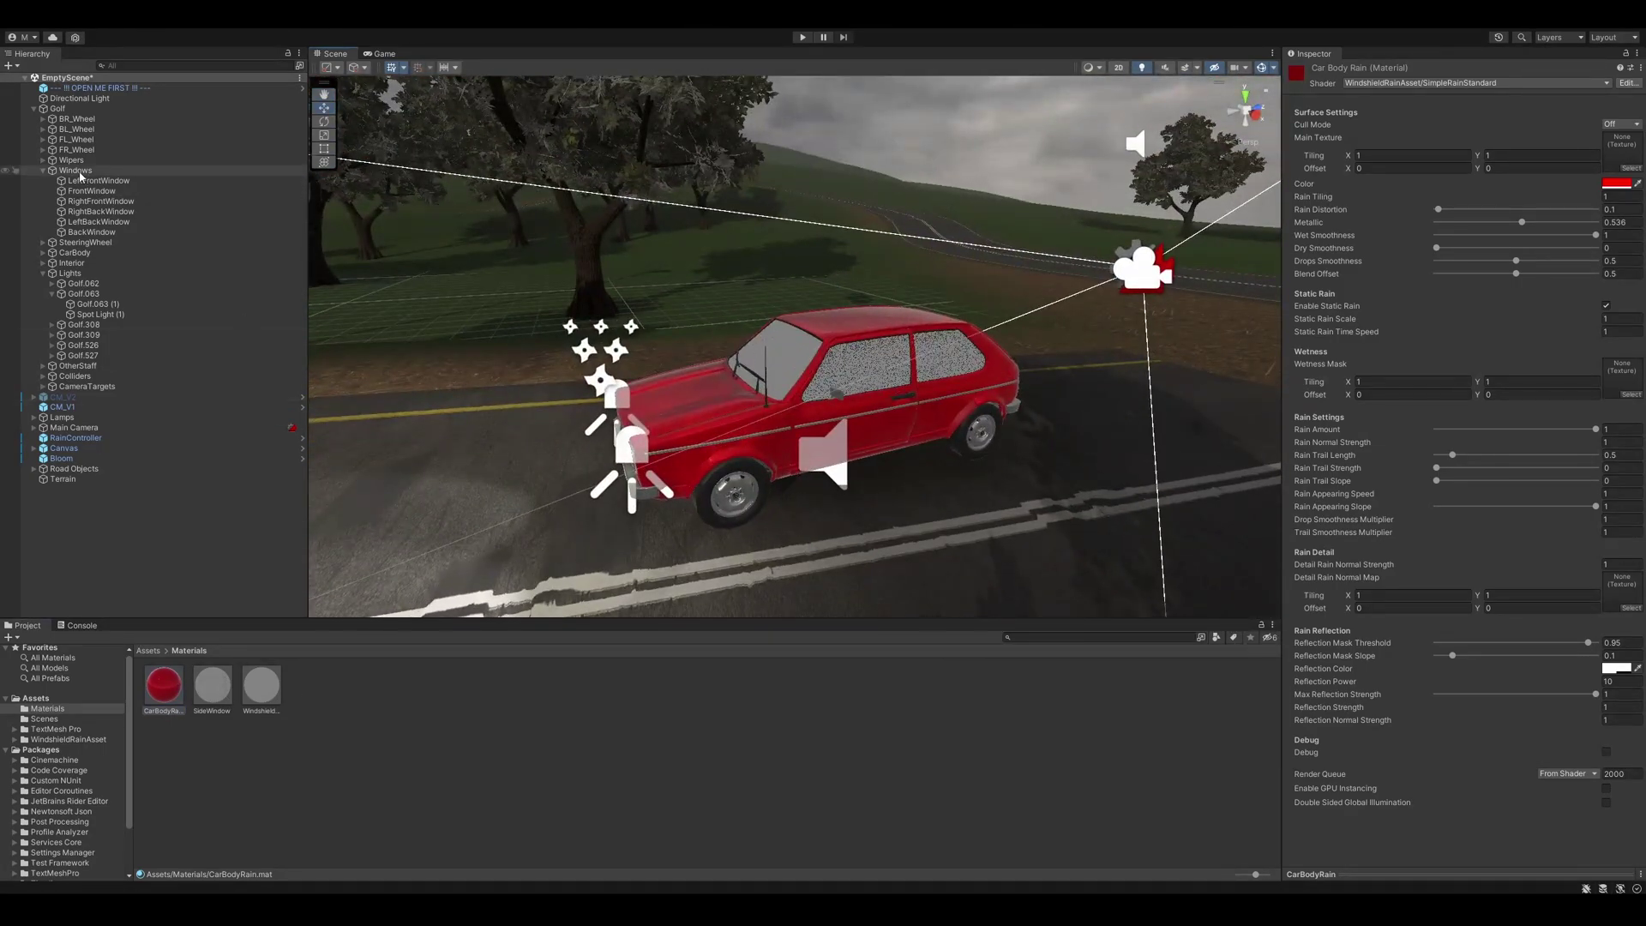
Step: Create an empty child object under the car's FrontWindow object and name it WindshieldRain
{"action": "left_click", "coordinate": [823, 364]}
{"action": "key", "text": "f"}
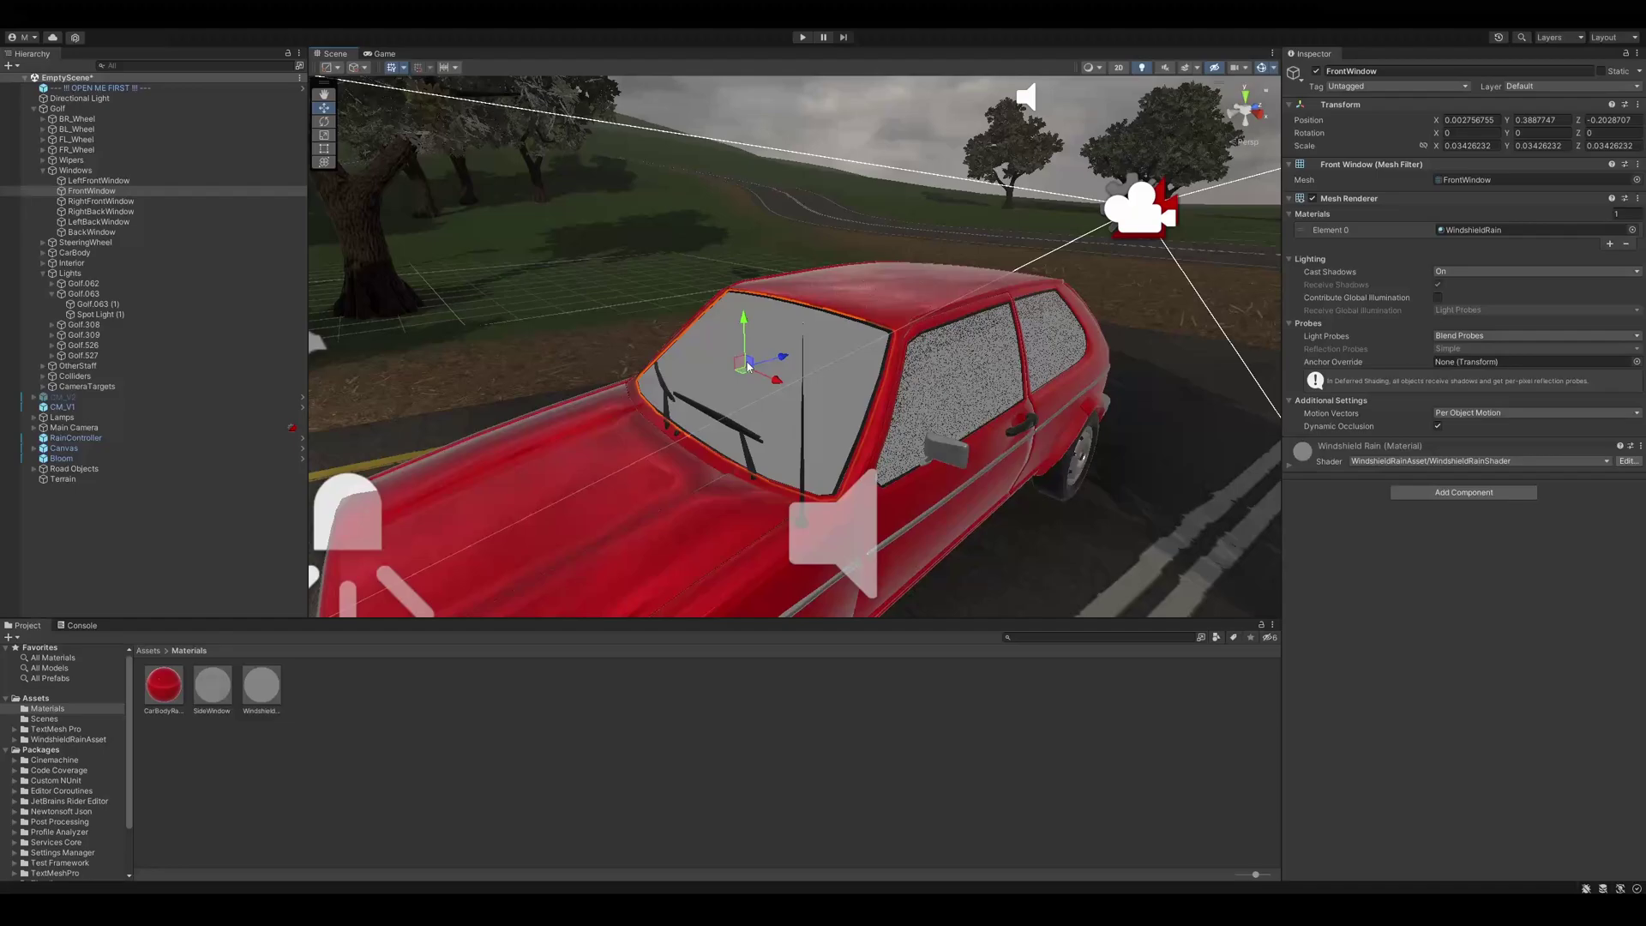
{"action": "left_click_drag", "start_coordinate": [749, 264], "coordinate": [762, 322]}
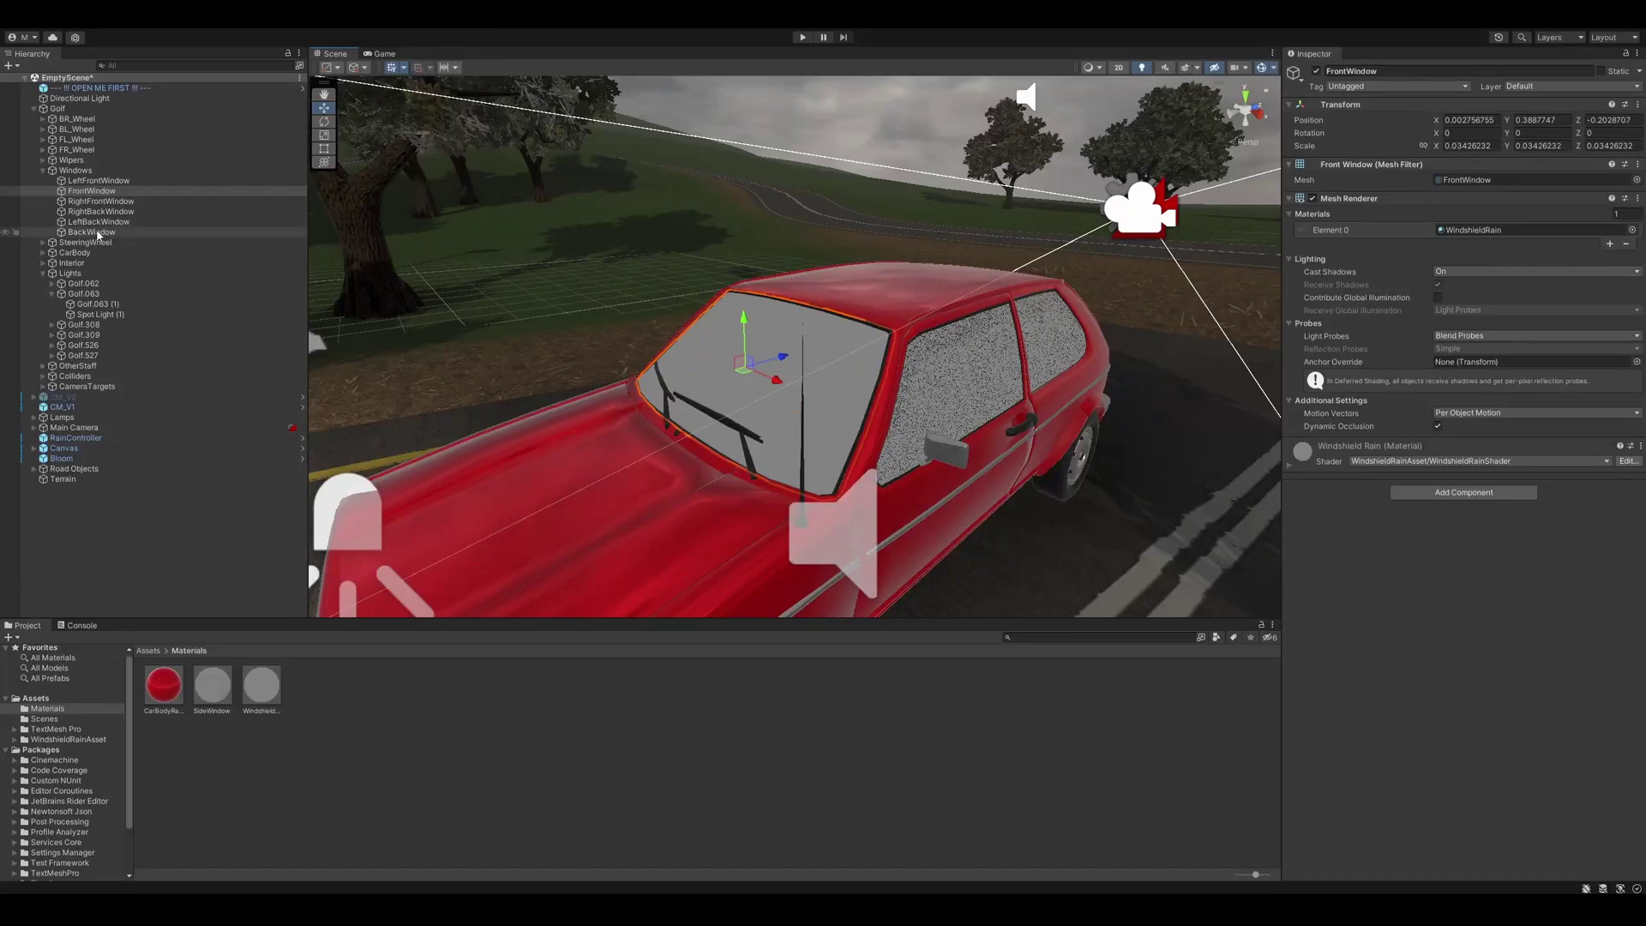
{"action": "right_click", "coordinate": [89, 193]}
{"action": "left_click", "coordinate": [129, 348]}
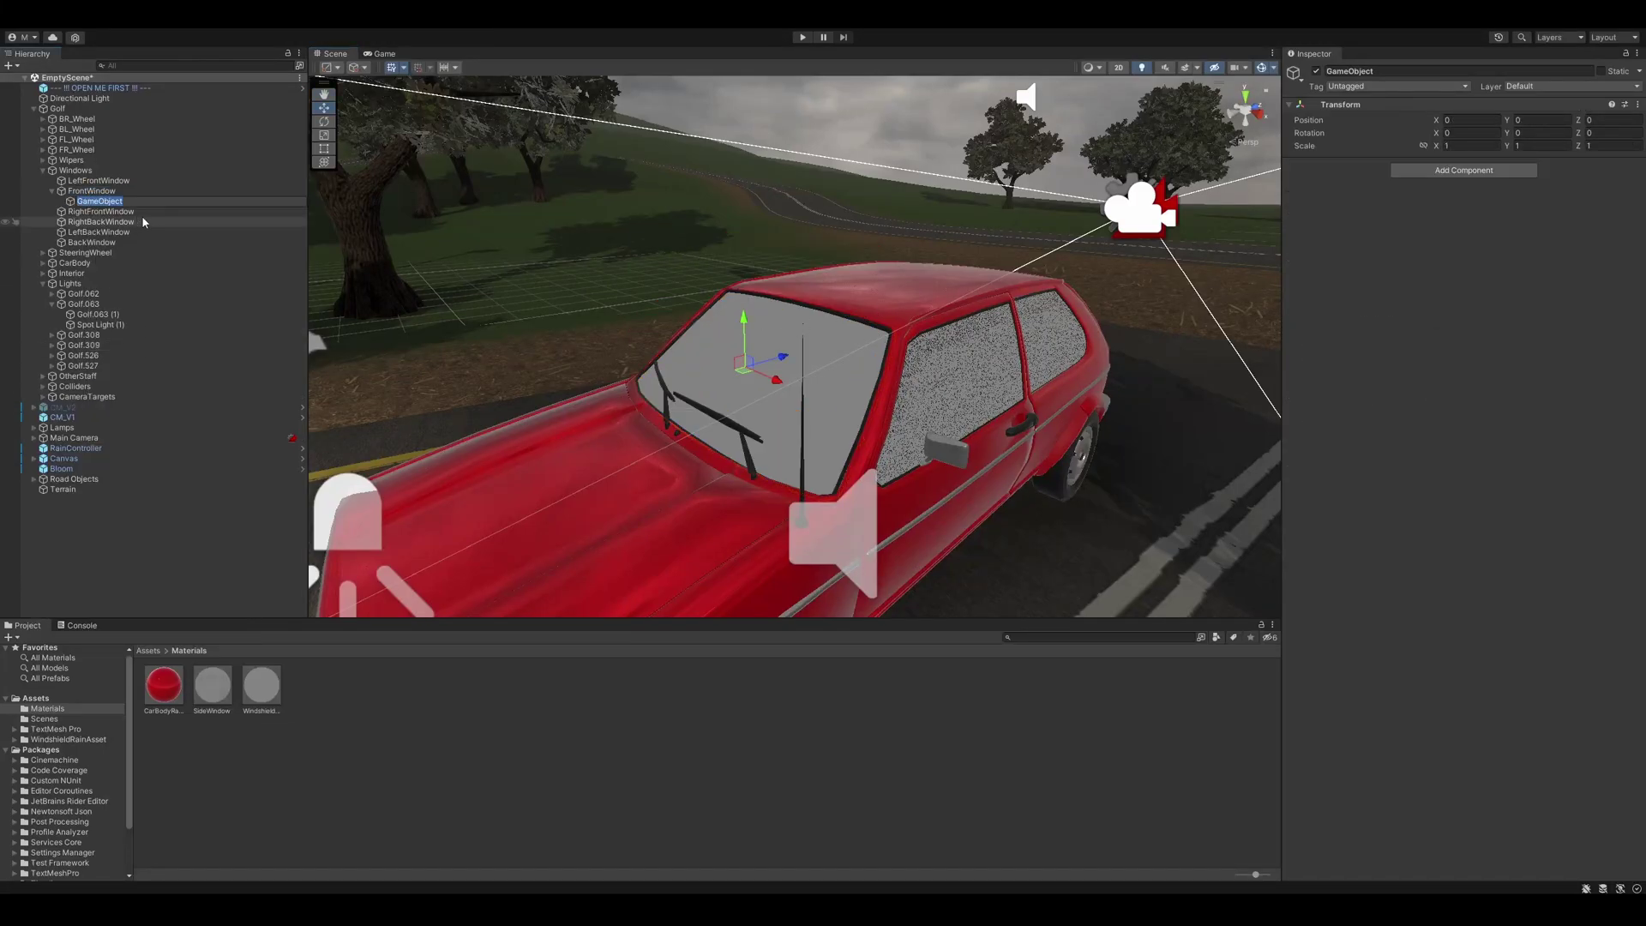
{"action": "left_click", "coordinate": [1412, 71]}
{"action": "type", "text": "Wind"}
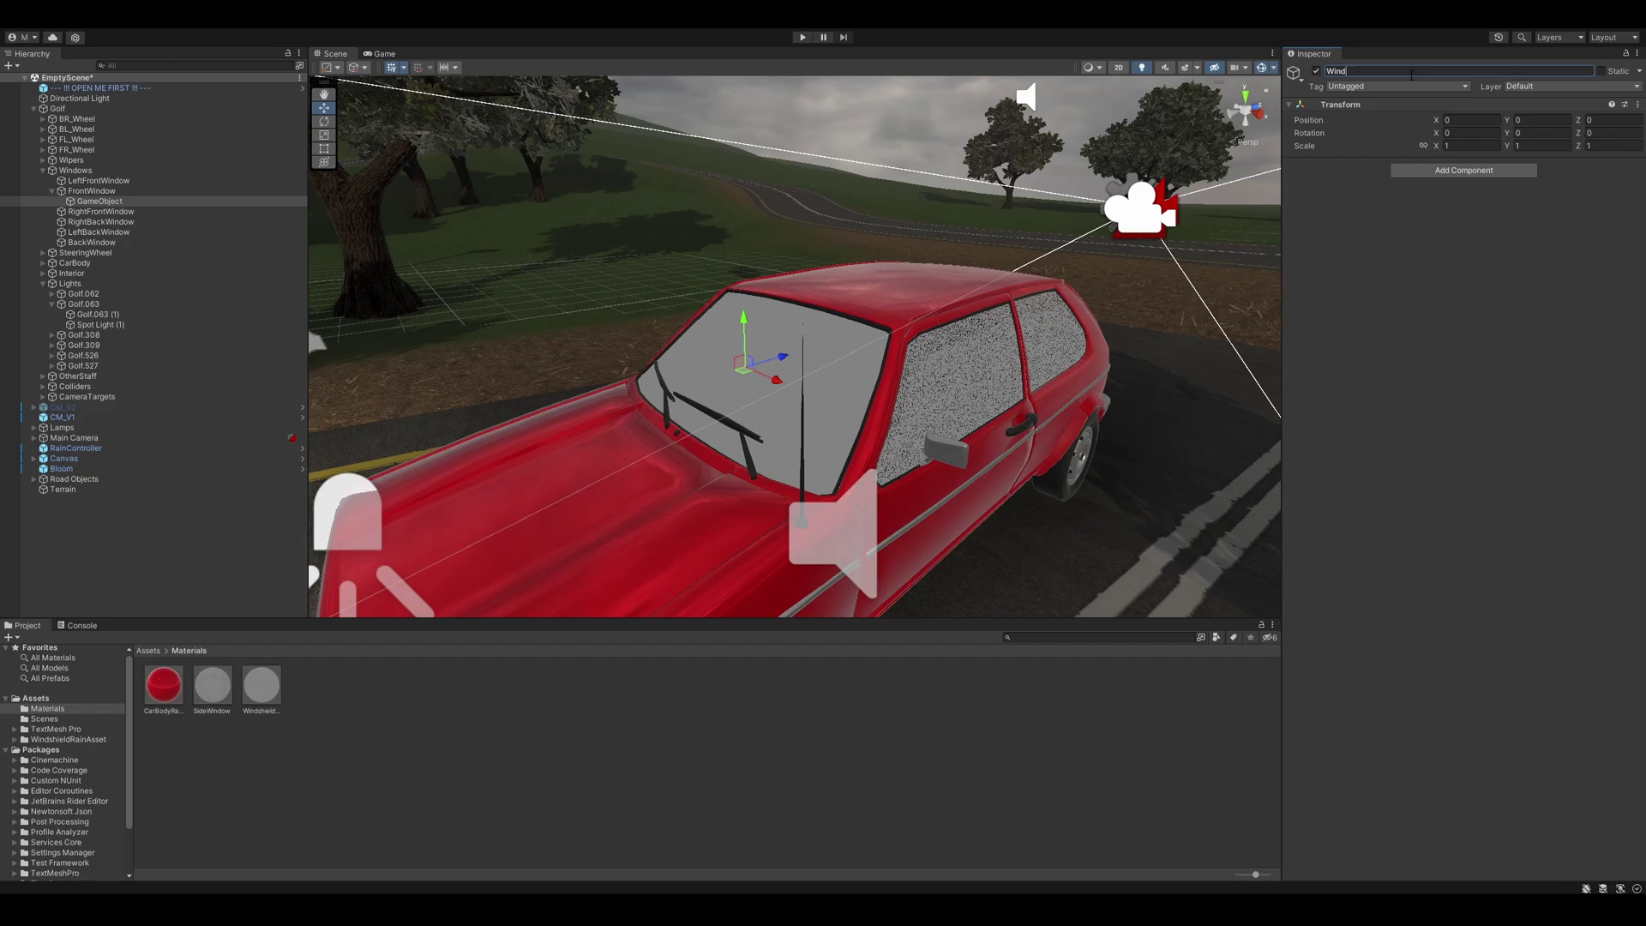
{"action": "type", "text": "shieldRain"}
{"action": "key", "text": "Return"}
Step: Move the WindshieldRain object out of FrontWindow to sit directly under Windows and set its scale to 1 on all axes
{"action": "left_click_drag", "start_coordinate": [103, 200], "coordinate": [103, 189]}
{"action": "left_click", "coordinate": [1541, 146]}
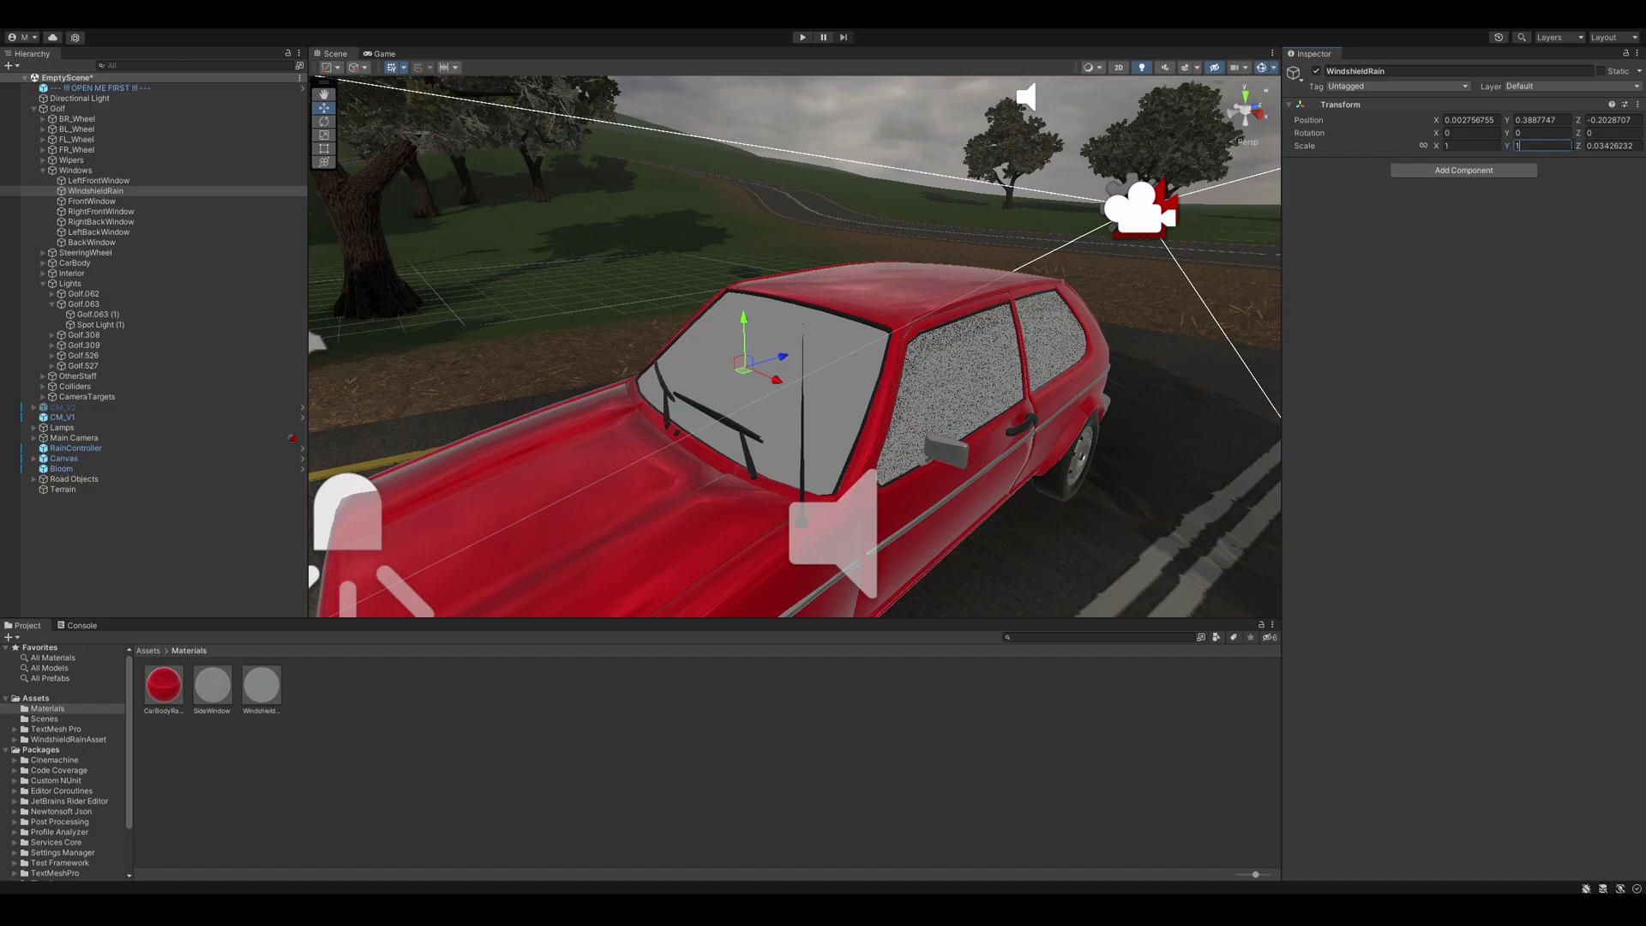
{"action": "key", "text": "Tab"}
{"action": "type", "text": "1"}
{"action": "key", "text": "Return"}
Step: Add the WindshieldRain component from the Windshield Rain Asset category to the WindshieldRain object
{"action": "left_click", "coordinate": [1463, 170]}
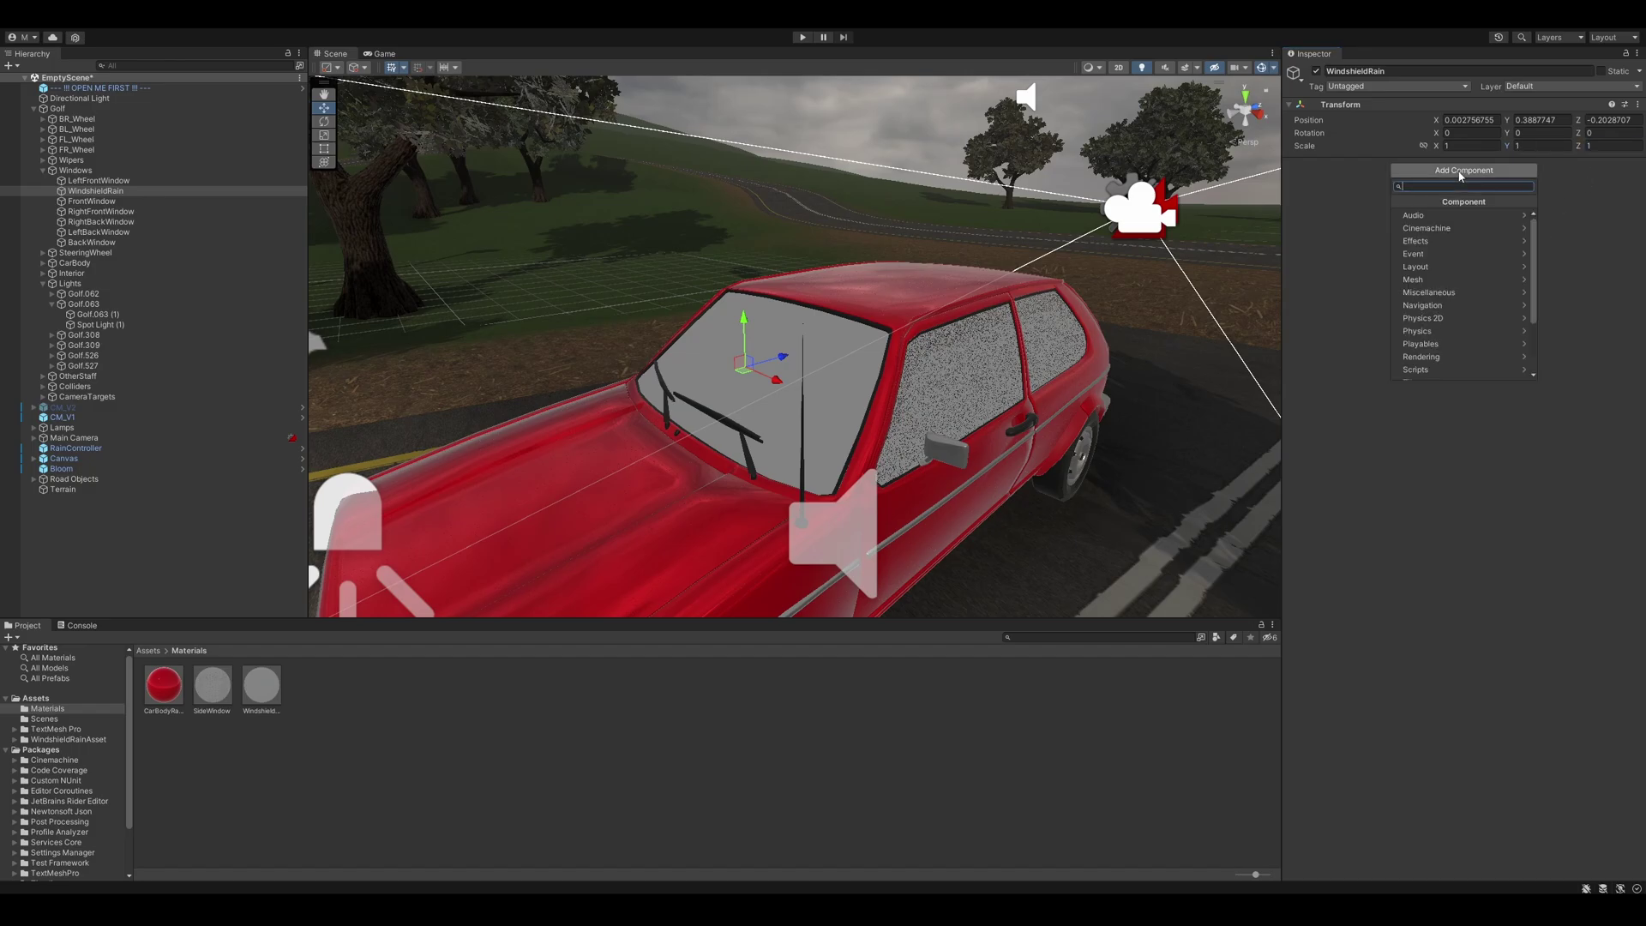
{"action": "scroll", "coordinate": [1435, 360], "scroll_direction": "down", "scroll_amount": 2}
{"action": "left_click", "coordinate": [1446, 362]}
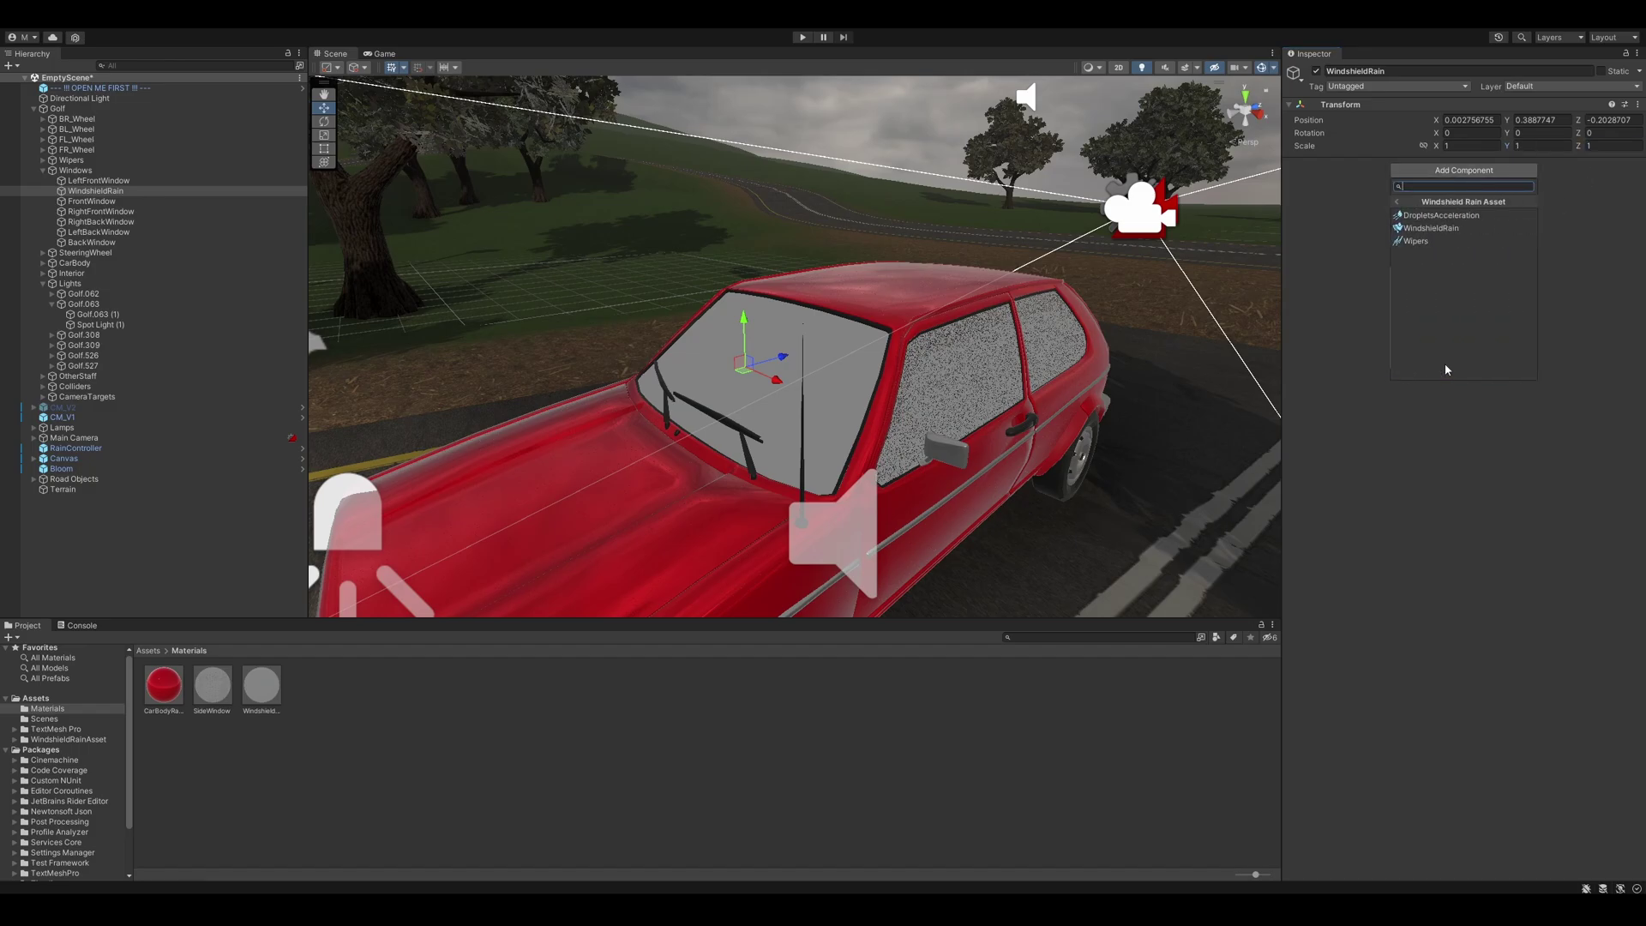
{"action": "left_click", "coordinate": [1464, 230]}
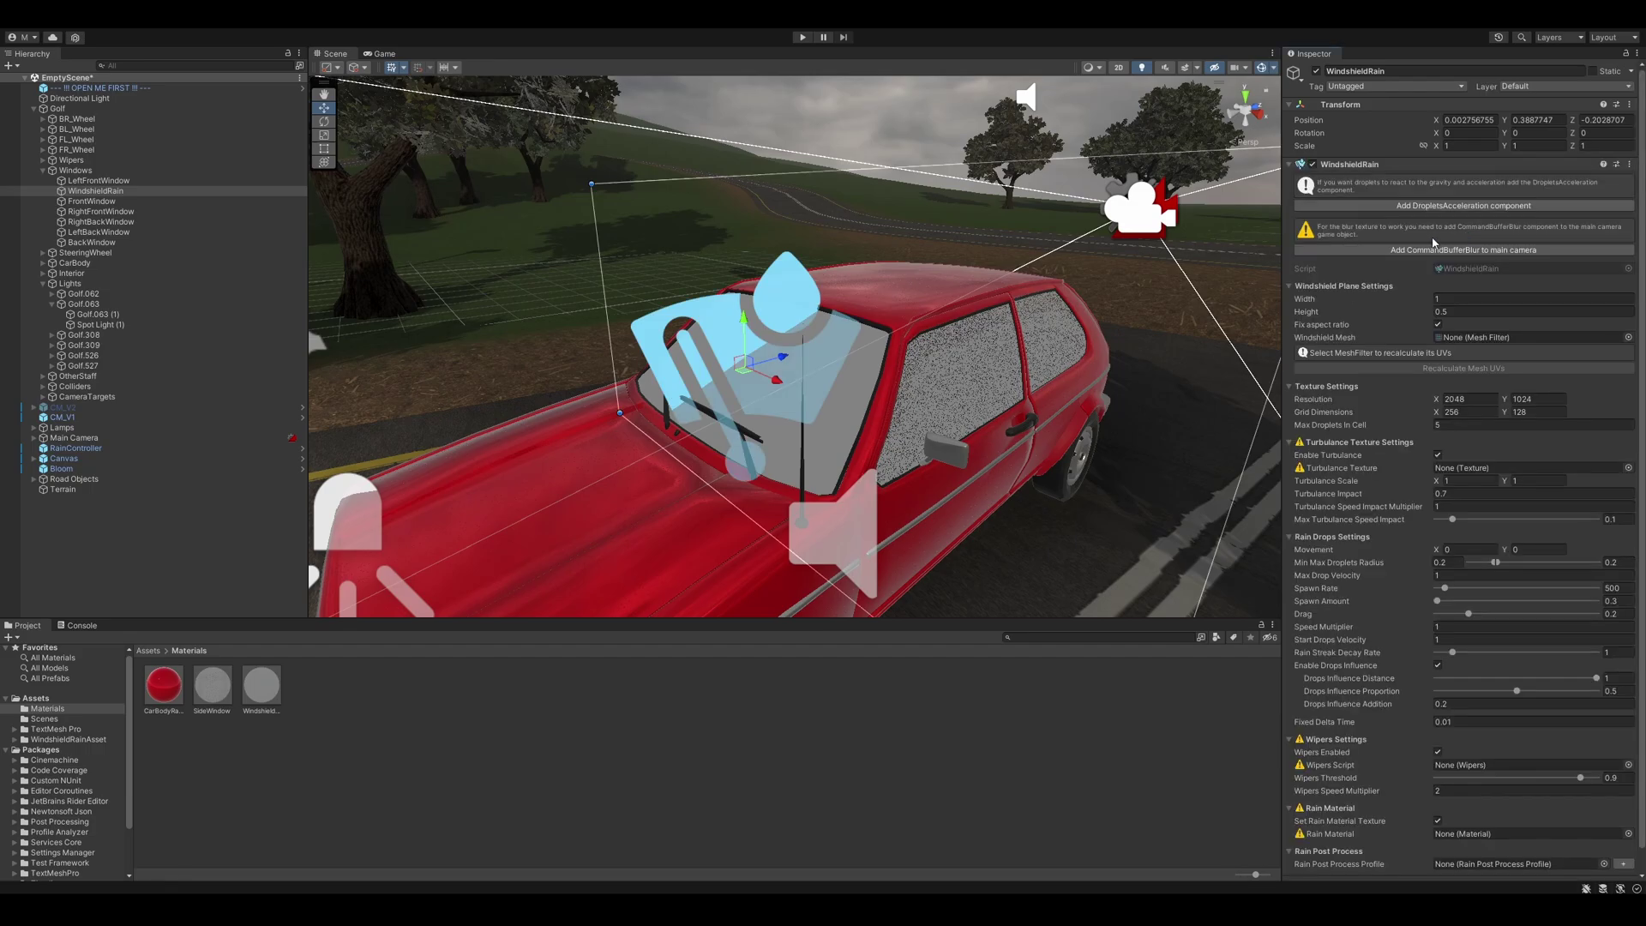
Step: Reduce the windshield plane's width to 0.52 and set its X rotation to about 49.38 so it follows the windshield's slope
{"action": "left_click_drag", "start_coordinate": [909, 325], "coordinate": [861, 319], "text": "alt"}
{"action": "right_click_drag", "start_coordinate": [862, 319], "coordinate": [972, 546]}
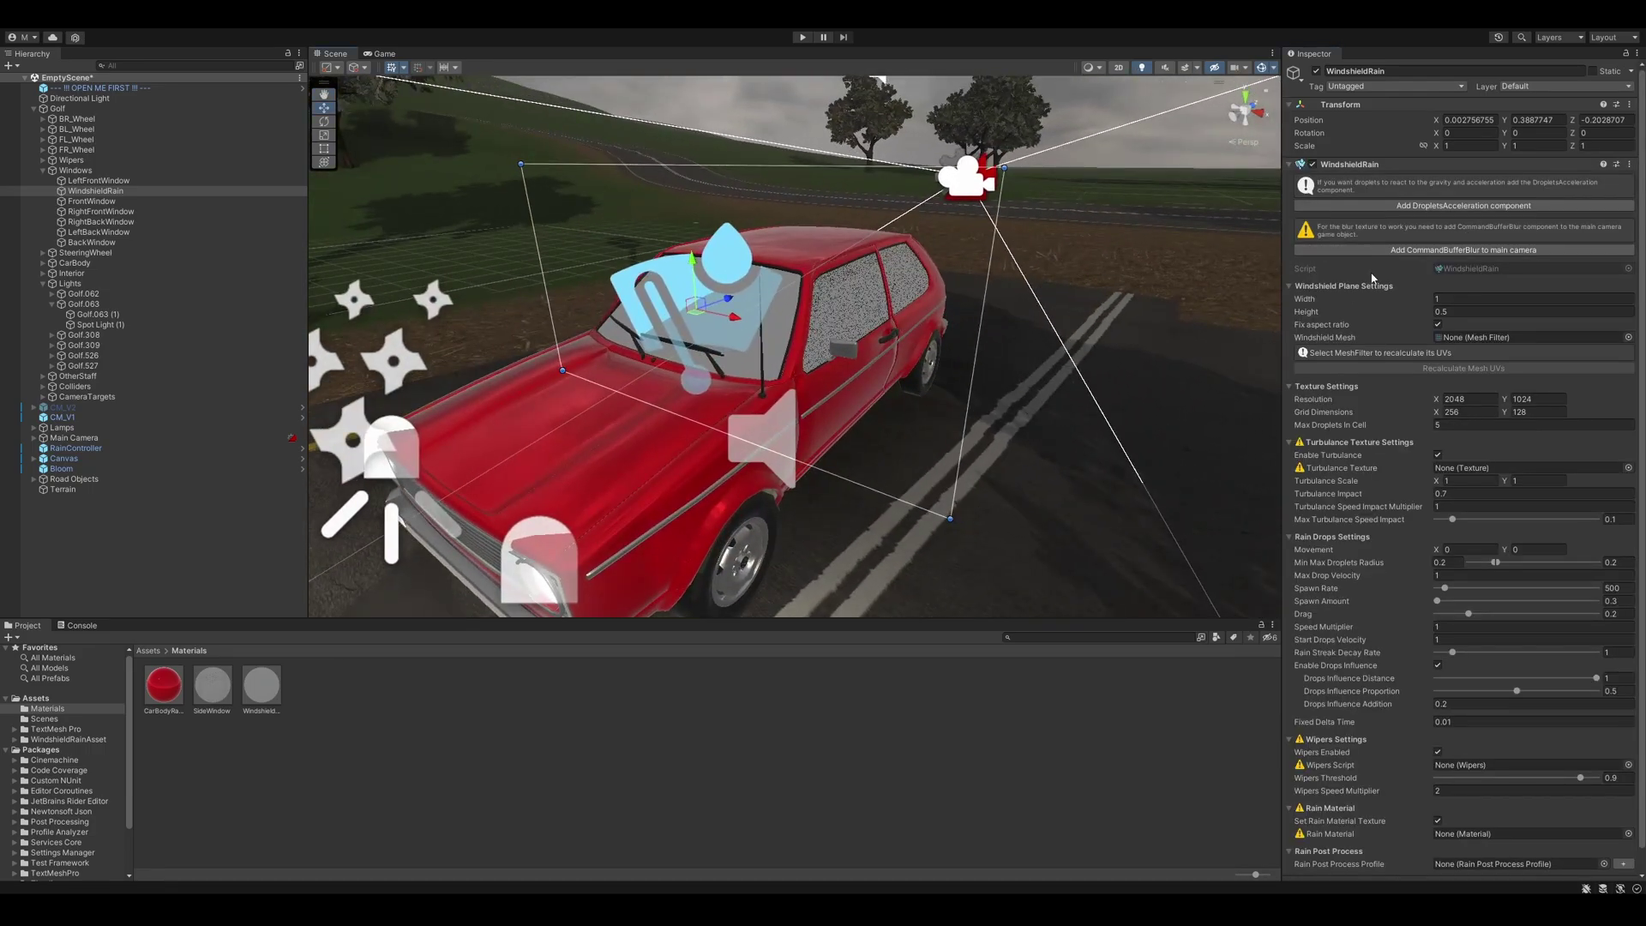
{"action": "left_click_drag", "start_coordinate": [1310, 302], "coordinate": [1300, 305]}
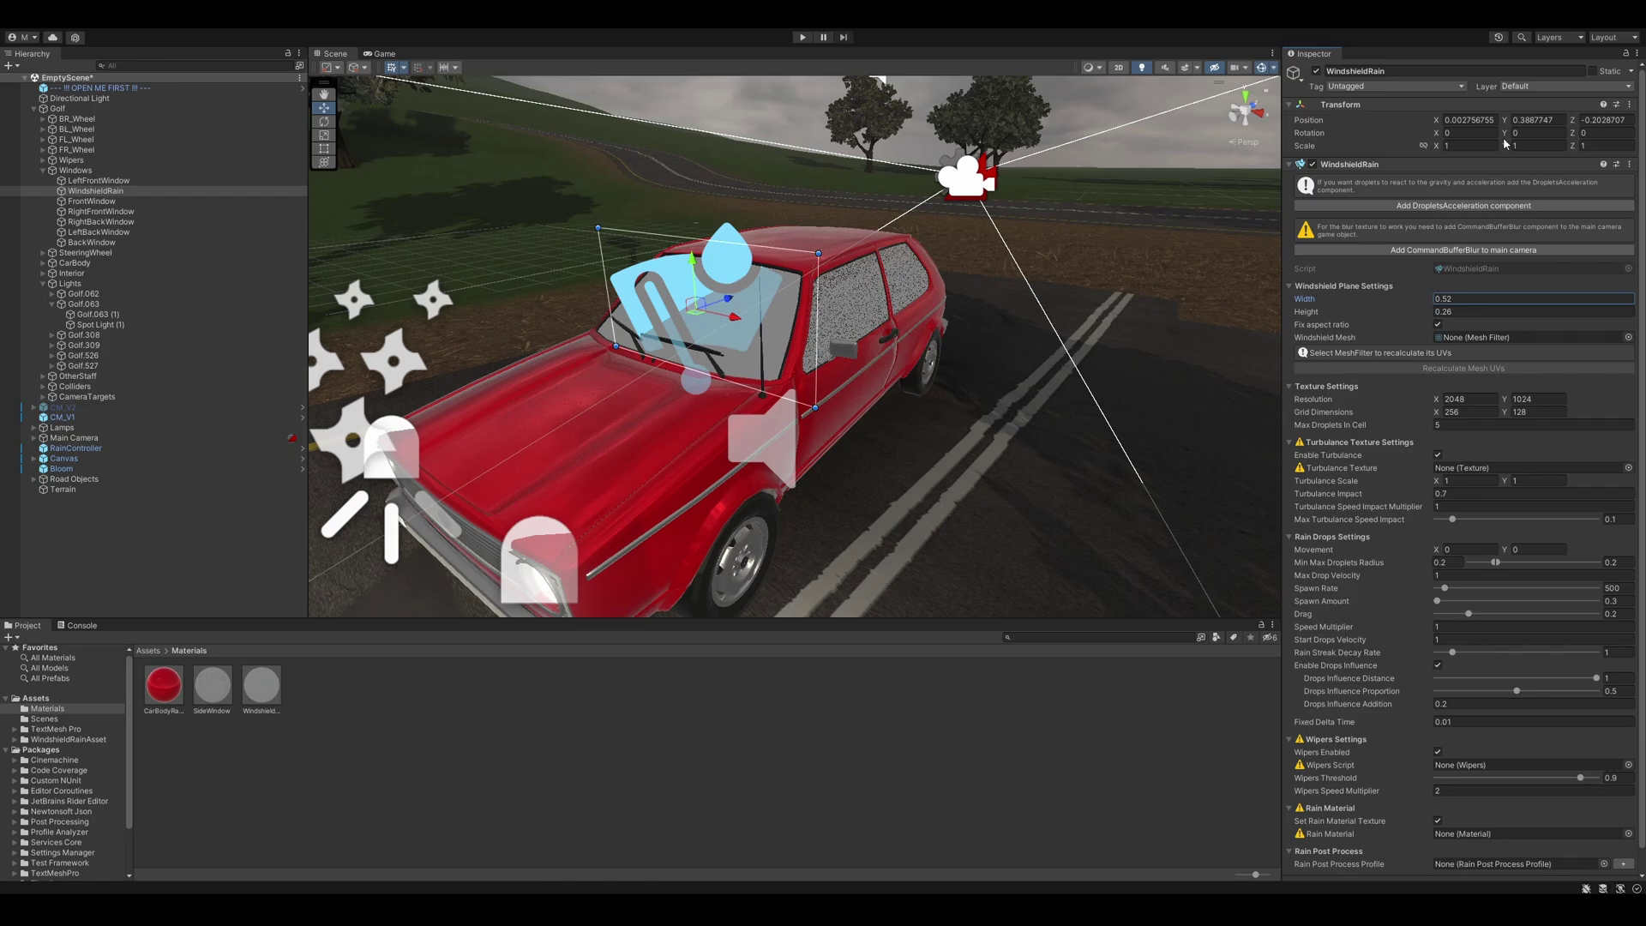
{"action": "left_click_drag", "start_coordinate": [1437, 136], "coordinate": [1496, 135]}
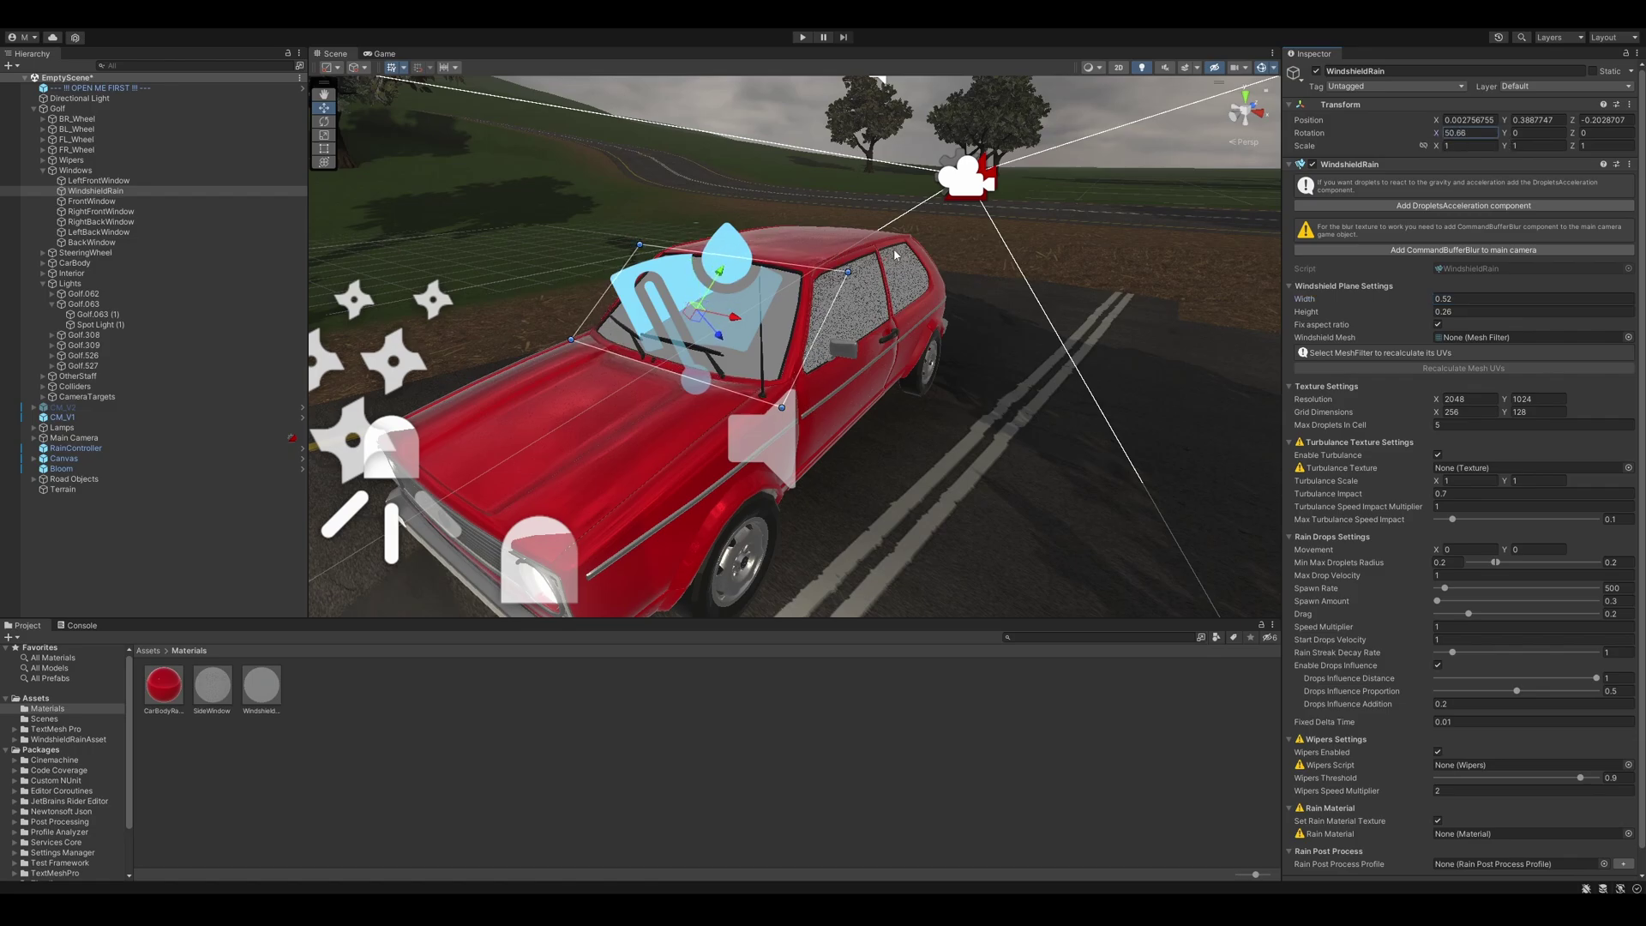
{"action": "left_click", "coordinate": [1257, 113]}
{"action": "key", "text": "f"}
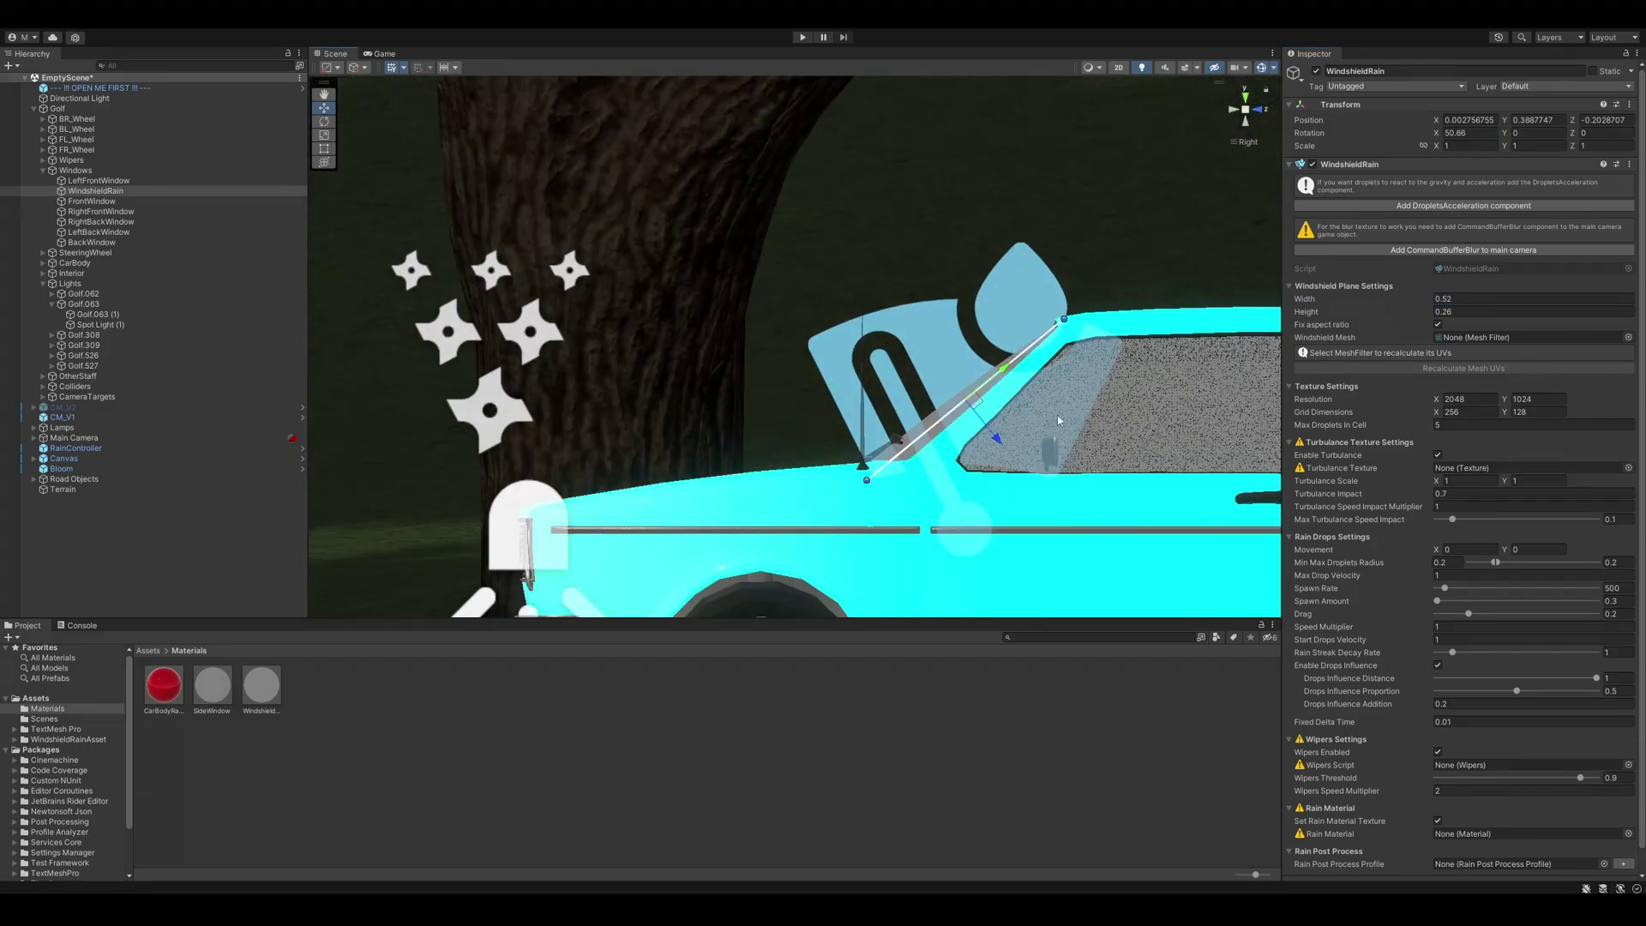
{"action": "middle_click_drag", "start_coordinate": [978, 422], "coordinate": [868, 414]}
{"action": "left_click_drag", "start_coordinate": [1438, 135], "coordinate": [1402, 164]}
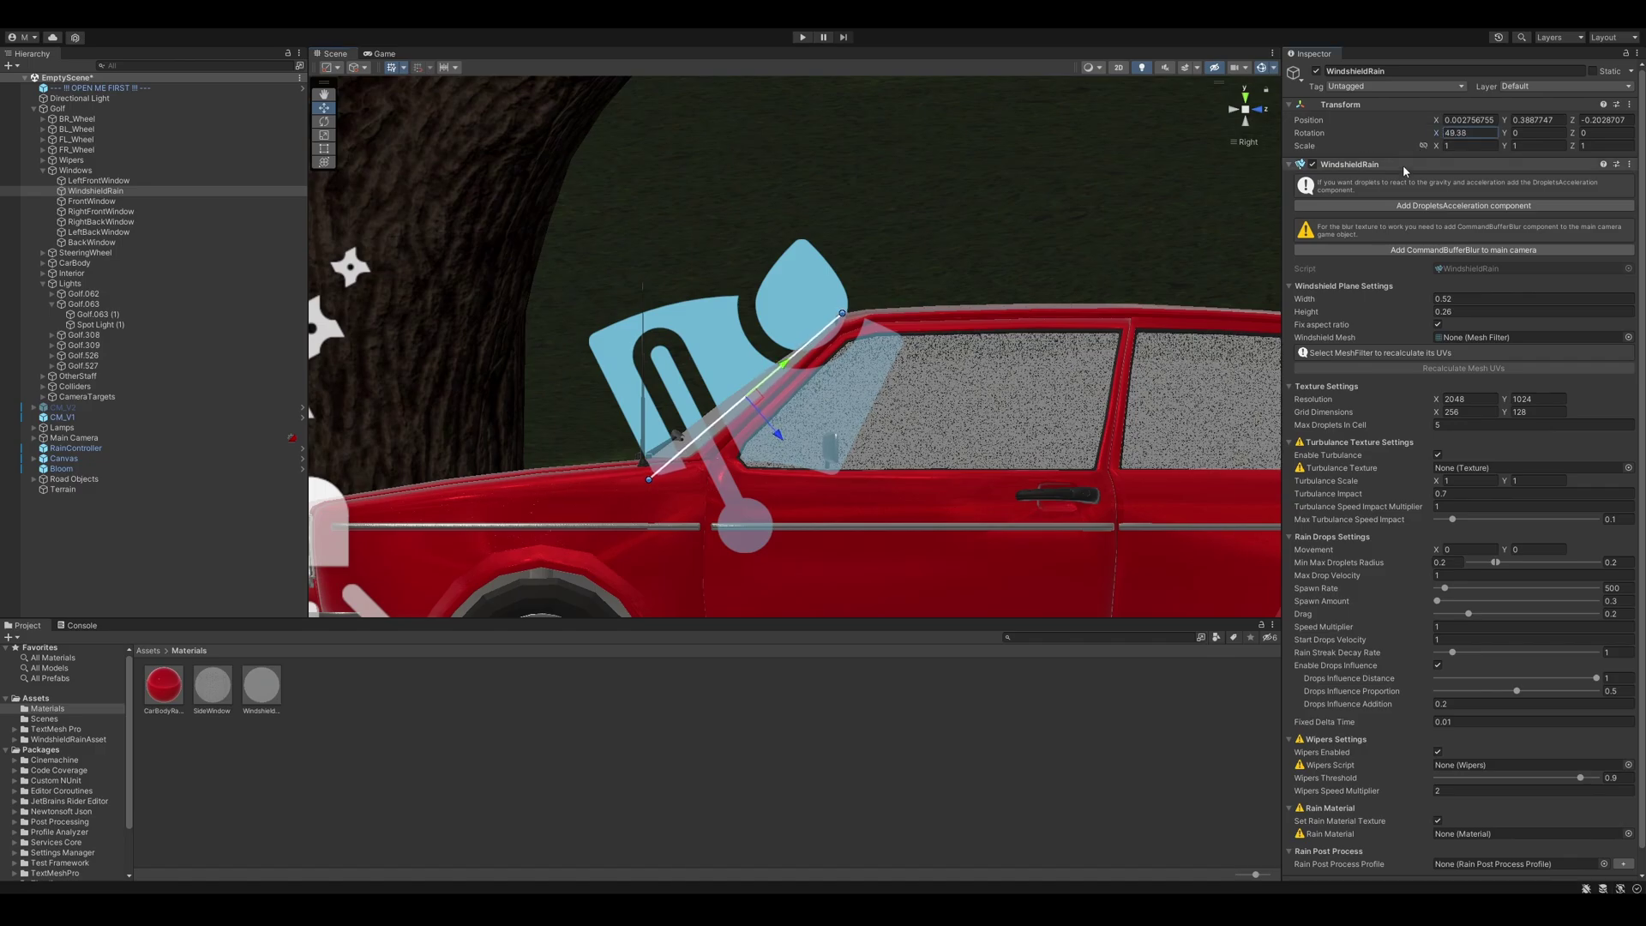
Step: Set the windshield plane's width to 0.5 to fit the car's front window
{"action": "left_click", "coordinate": [1245, 109]}
{"action": "left_click_drag", "start_coordinate": [652, 390], "coordinate": [995, 519], "text": "alt"}
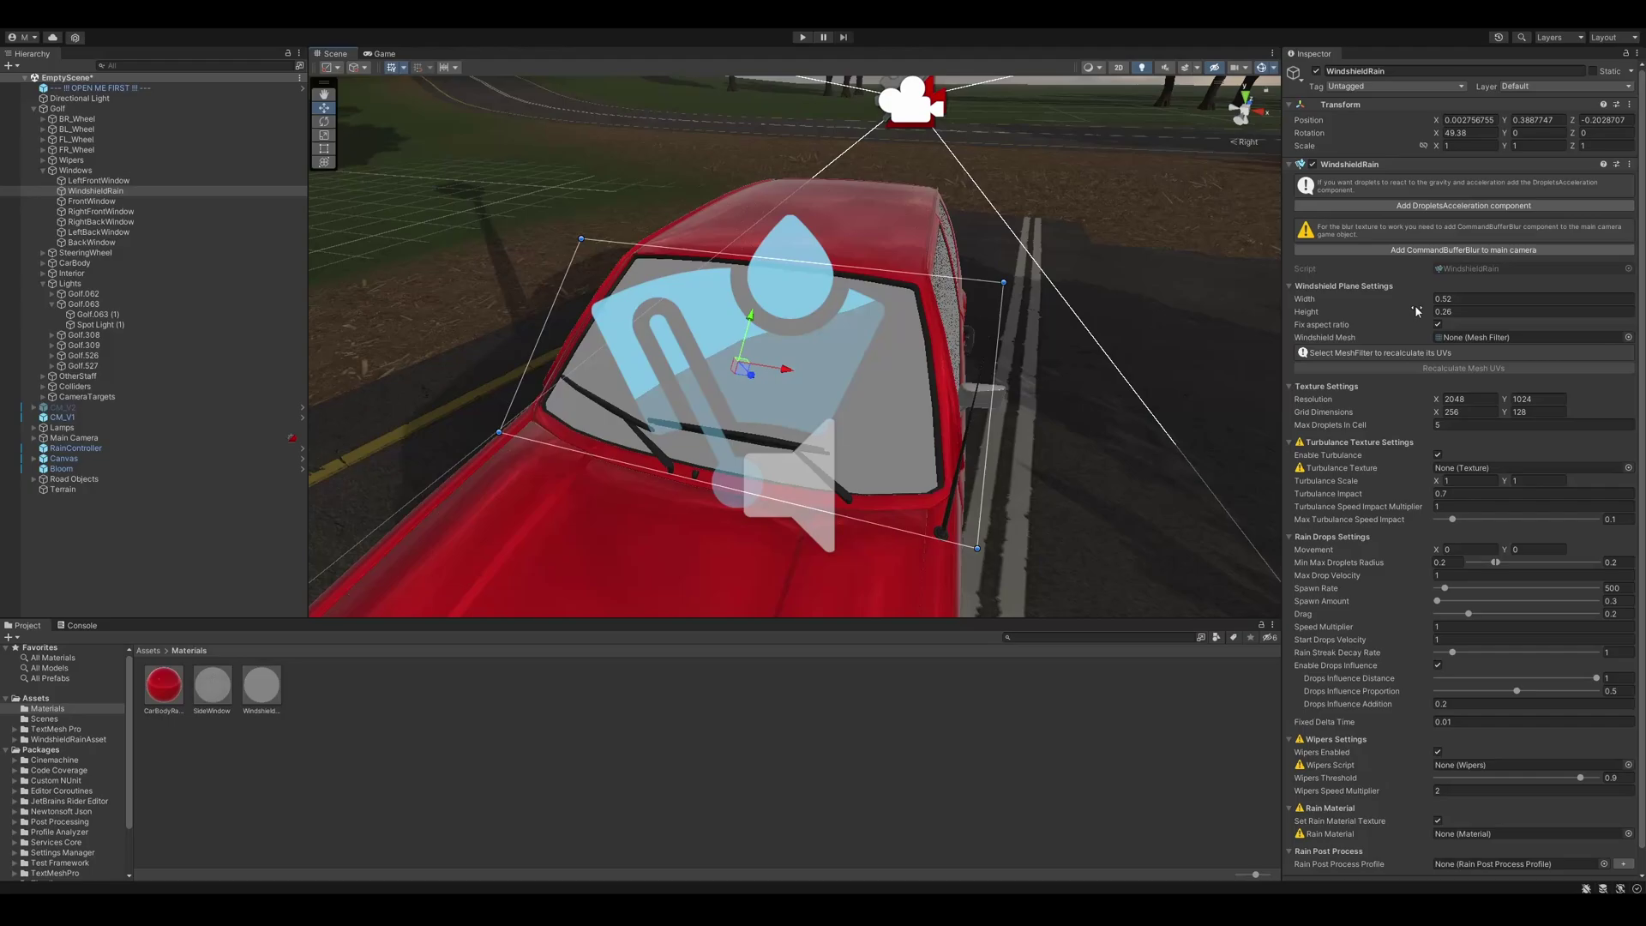
{"action": "left_click", "coordinate": [1461, 294]}
{"action": "type", "text": ".5"}
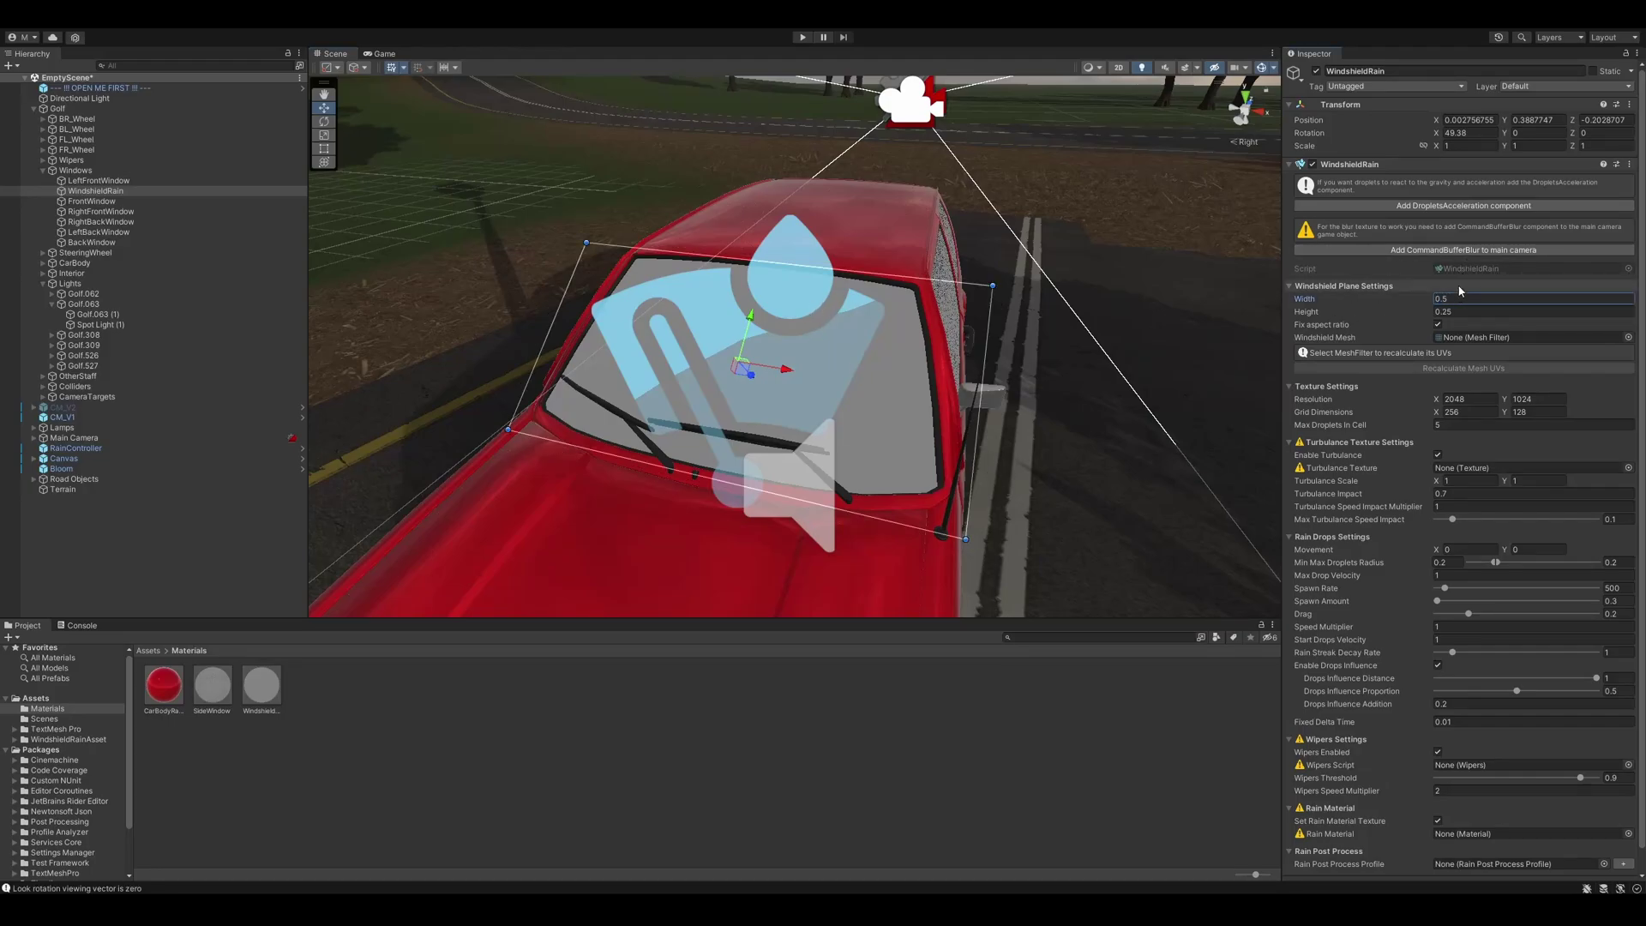
Step: Assign FrontWindow as the Windshield Mesh and recalculate its UVs, saving the mesh as FrontWindow.asset in the Assets folder
{"action": "left_click", "coordinate": [1474, 338]}
{"action": "left_click_drag", "start_coordinate": [125, 202], "coordinate": [1485, 346]}
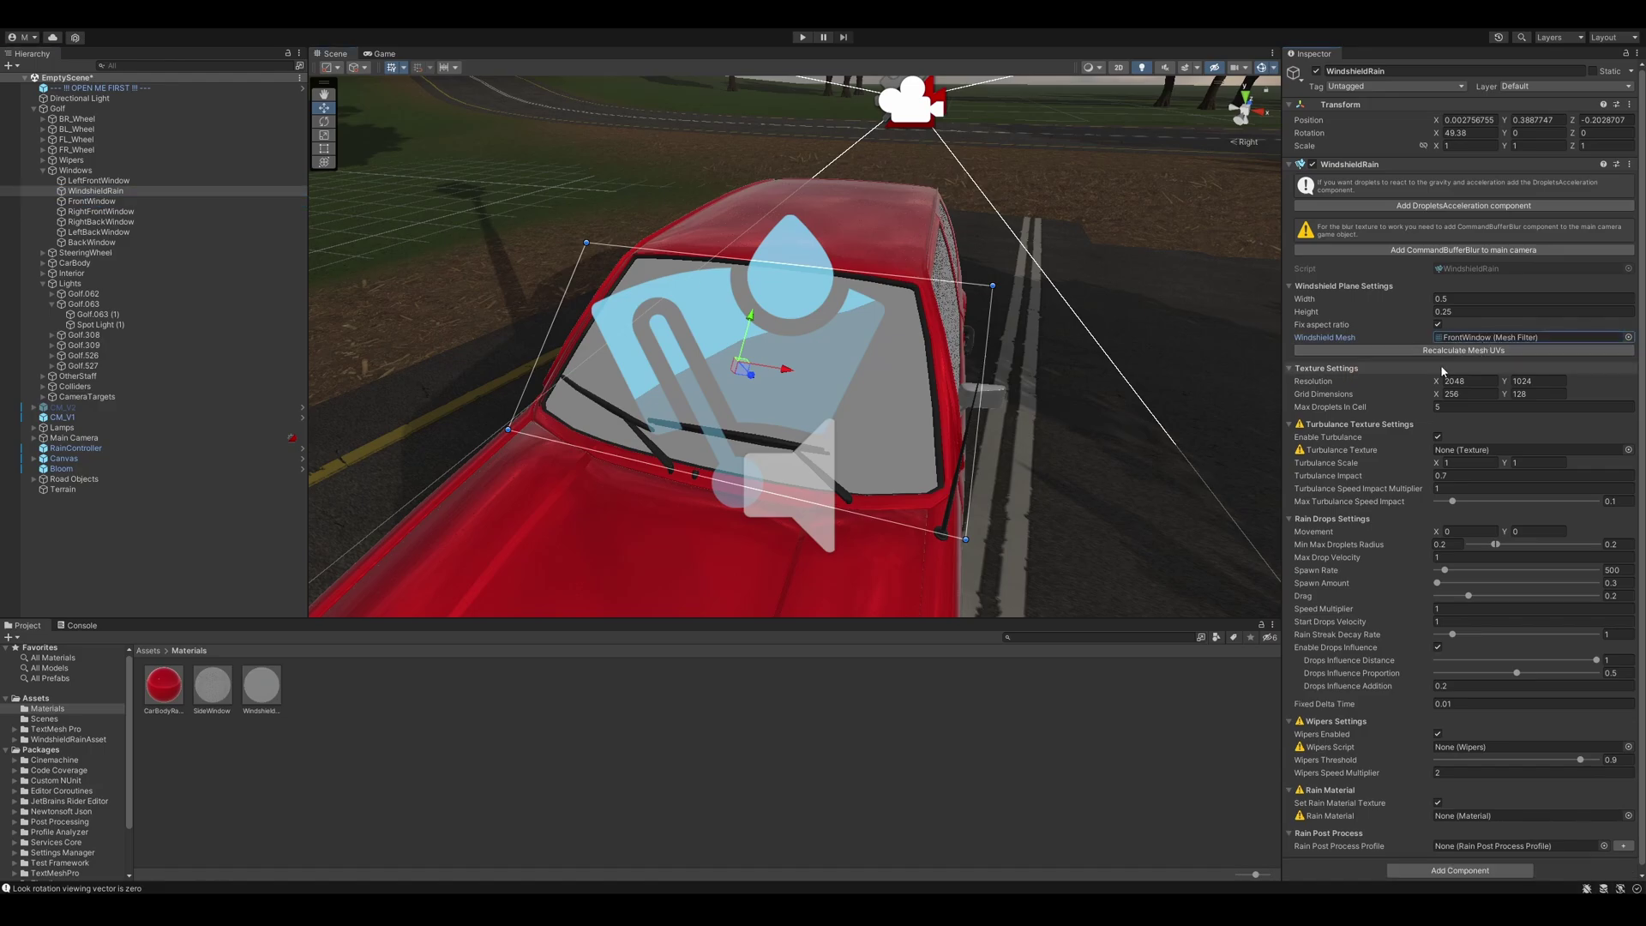
{"action": "left_click", "coordinate": [1485, 348]}
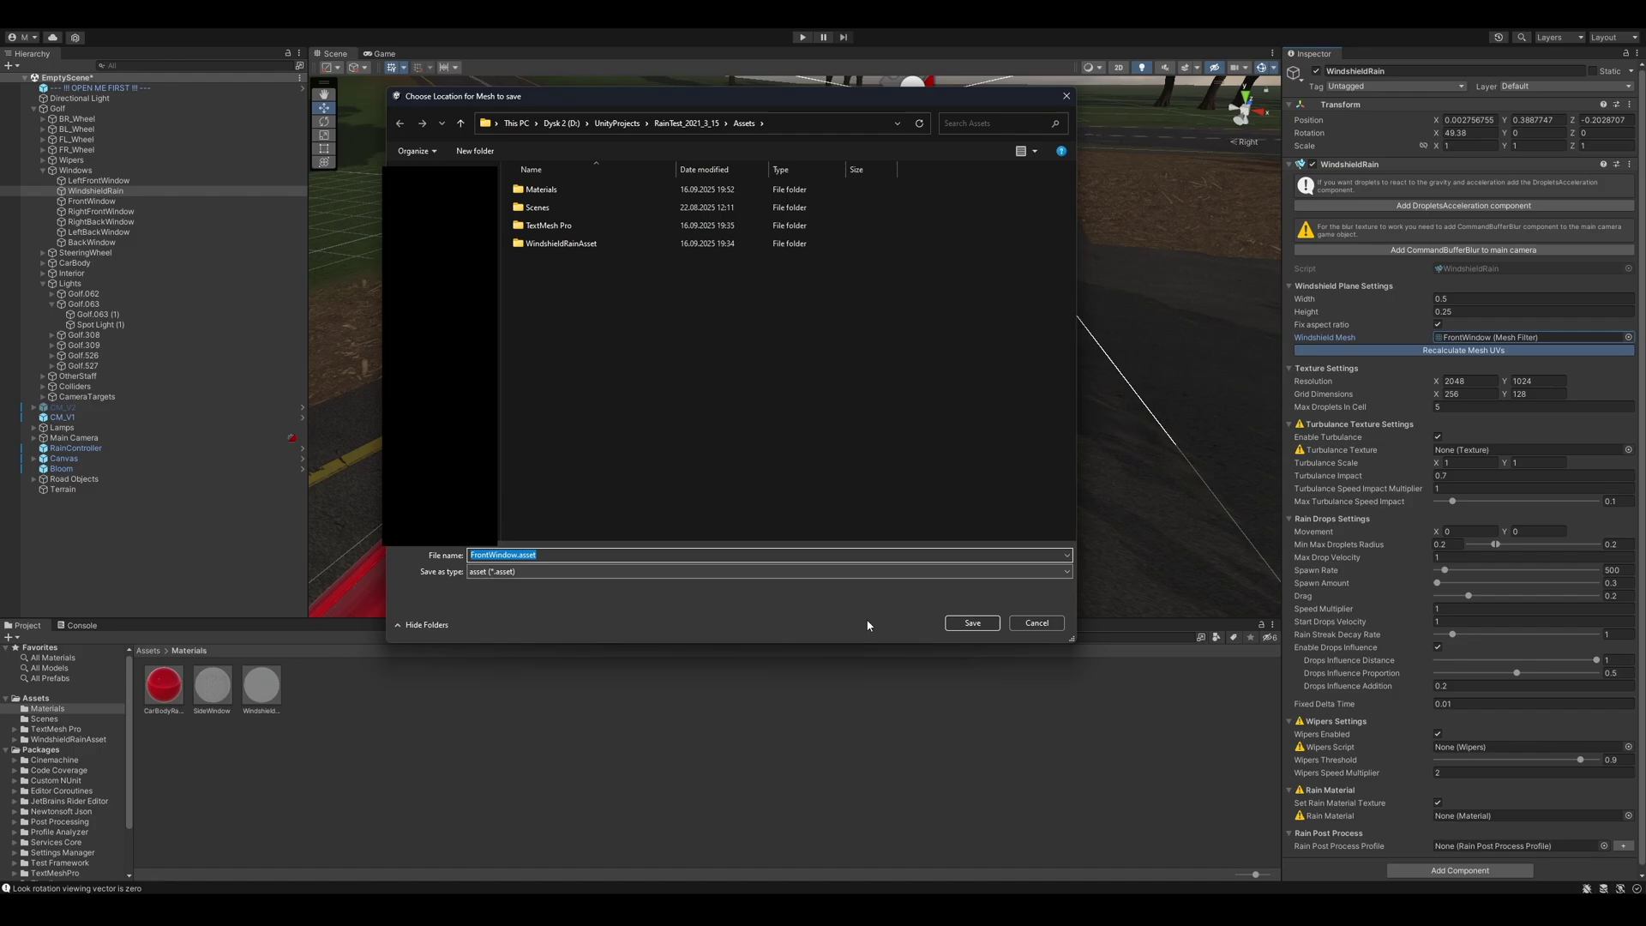
{"action": "left_click", "coordinate": [964, 623]}
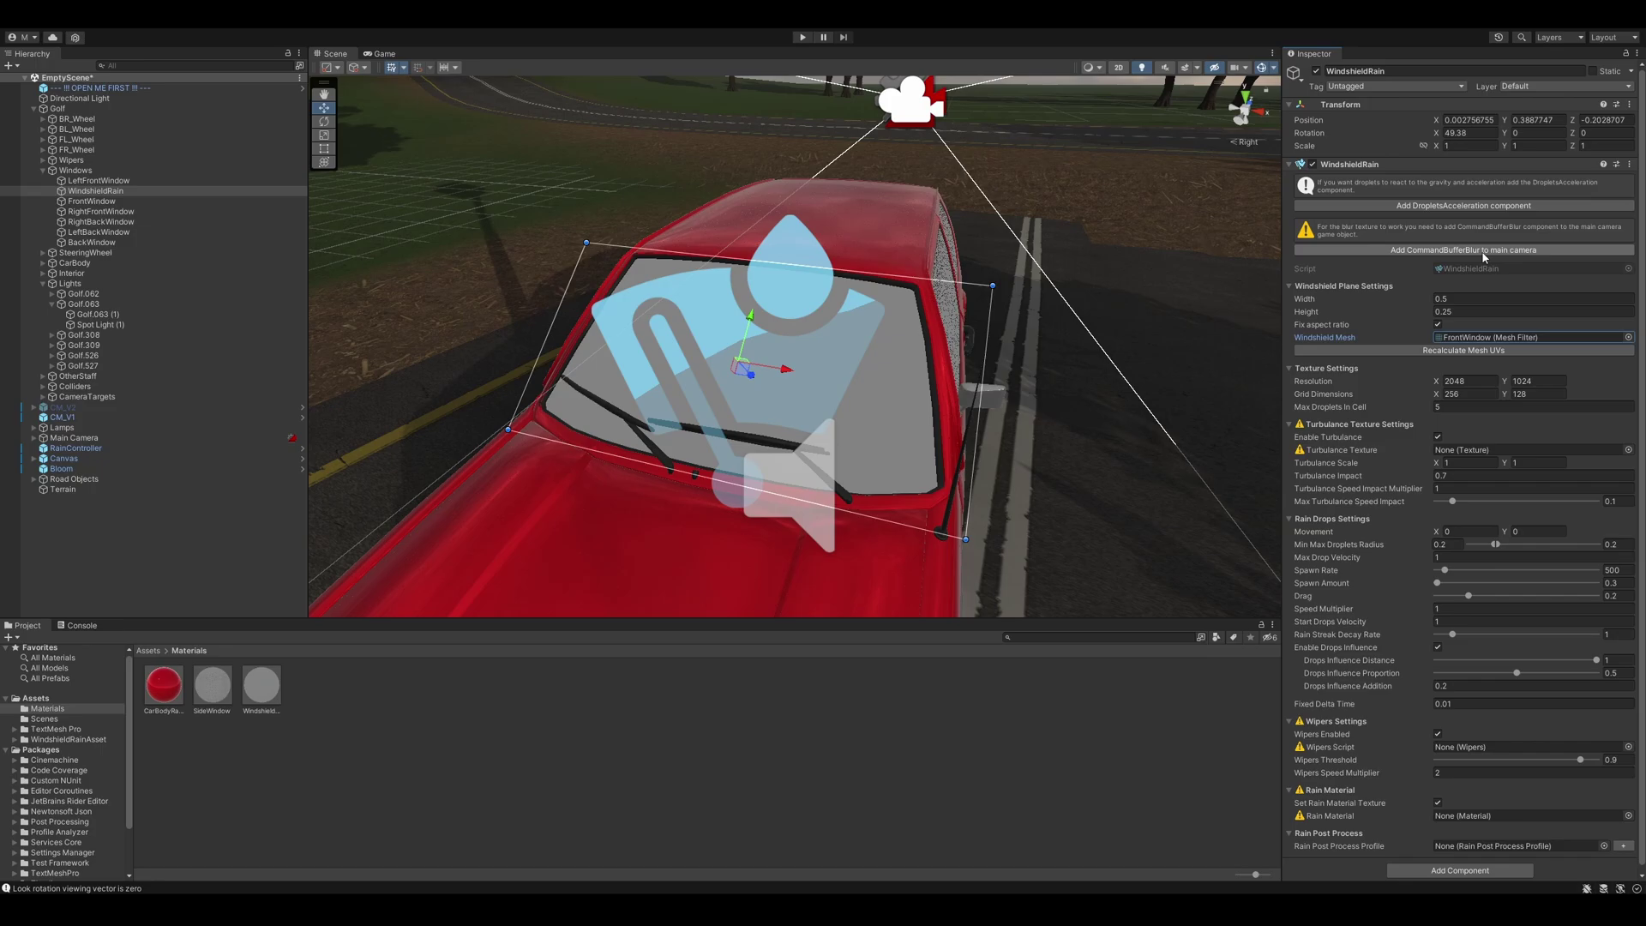
Step: Add the CommandBufferBlur component to the main camera and check the car's windows
{"action": "left_click", "coordinate": [1429, 250]}
{"action": "right_click_drag", "start_coordinate": [911, 231], "coordinate": [743, 223]}
{"action": "key", "text": "d"}
{"action": "mouse_move", "coordinate": [744, 225]}
{"action": "left_mouse_down", "text": "alt"}
{"action": "mouse_move", "coordinate": [909, 206]}
{"action": "mouse_move", "coordinate": [741, 193]}
{"action": "left_mouse_up", "text": "alt"}
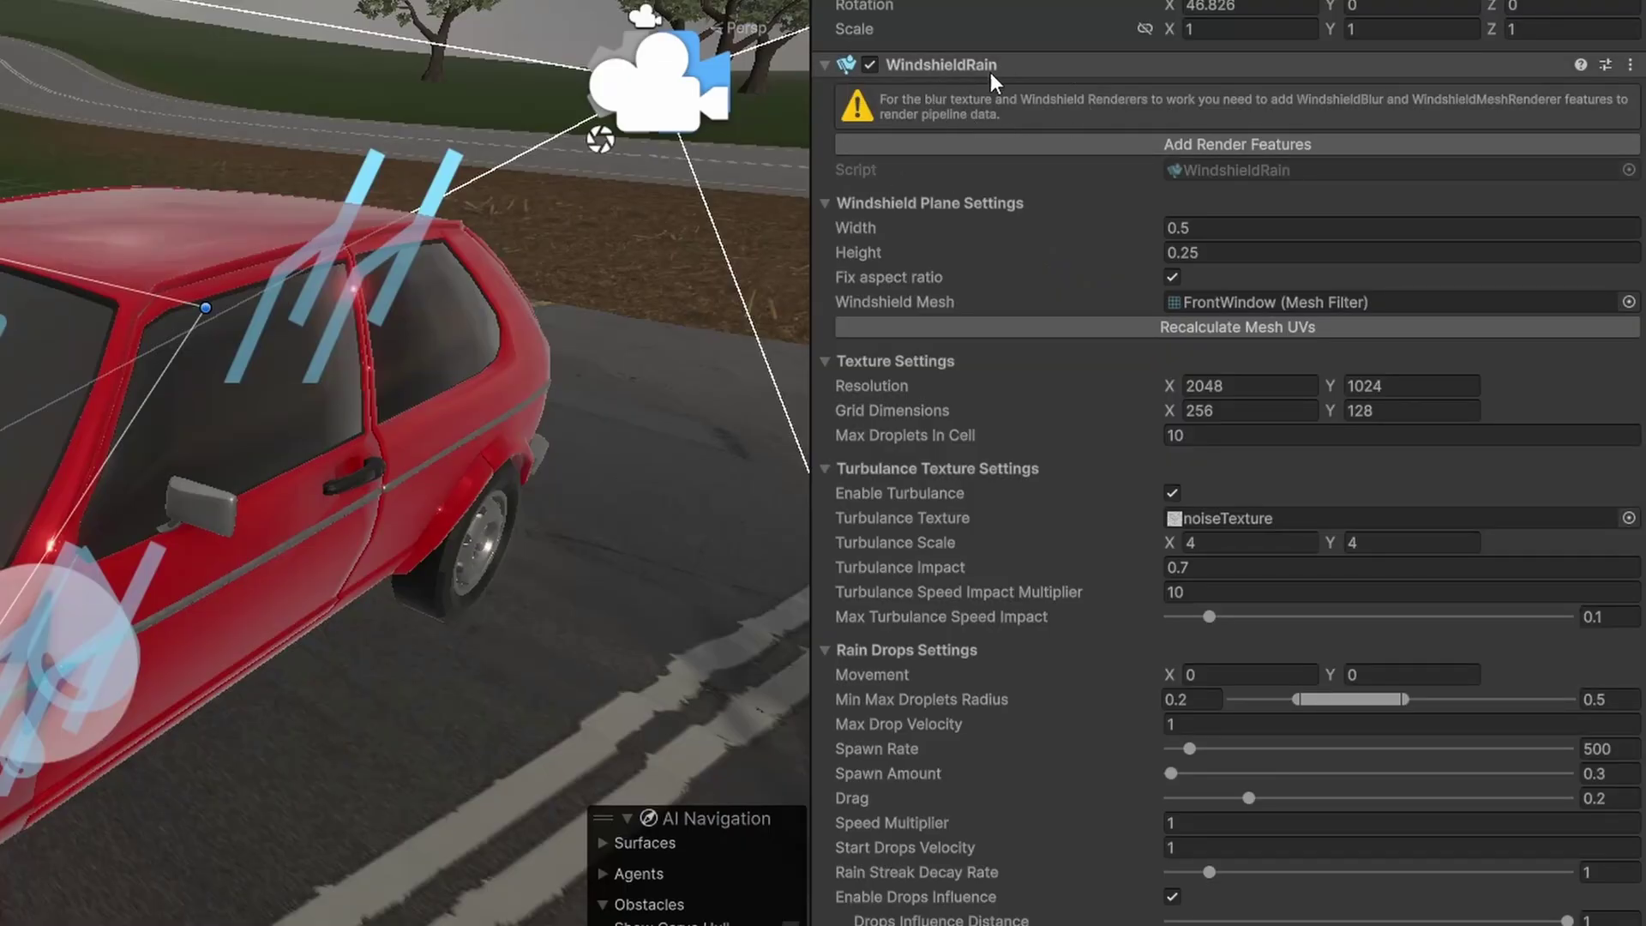
Step: Add the windshield render features in the URP project and the windshield custom passes in the project that uses a CustomPassVolume
{"action": "left_click", "coordinate": [1140, 147]}
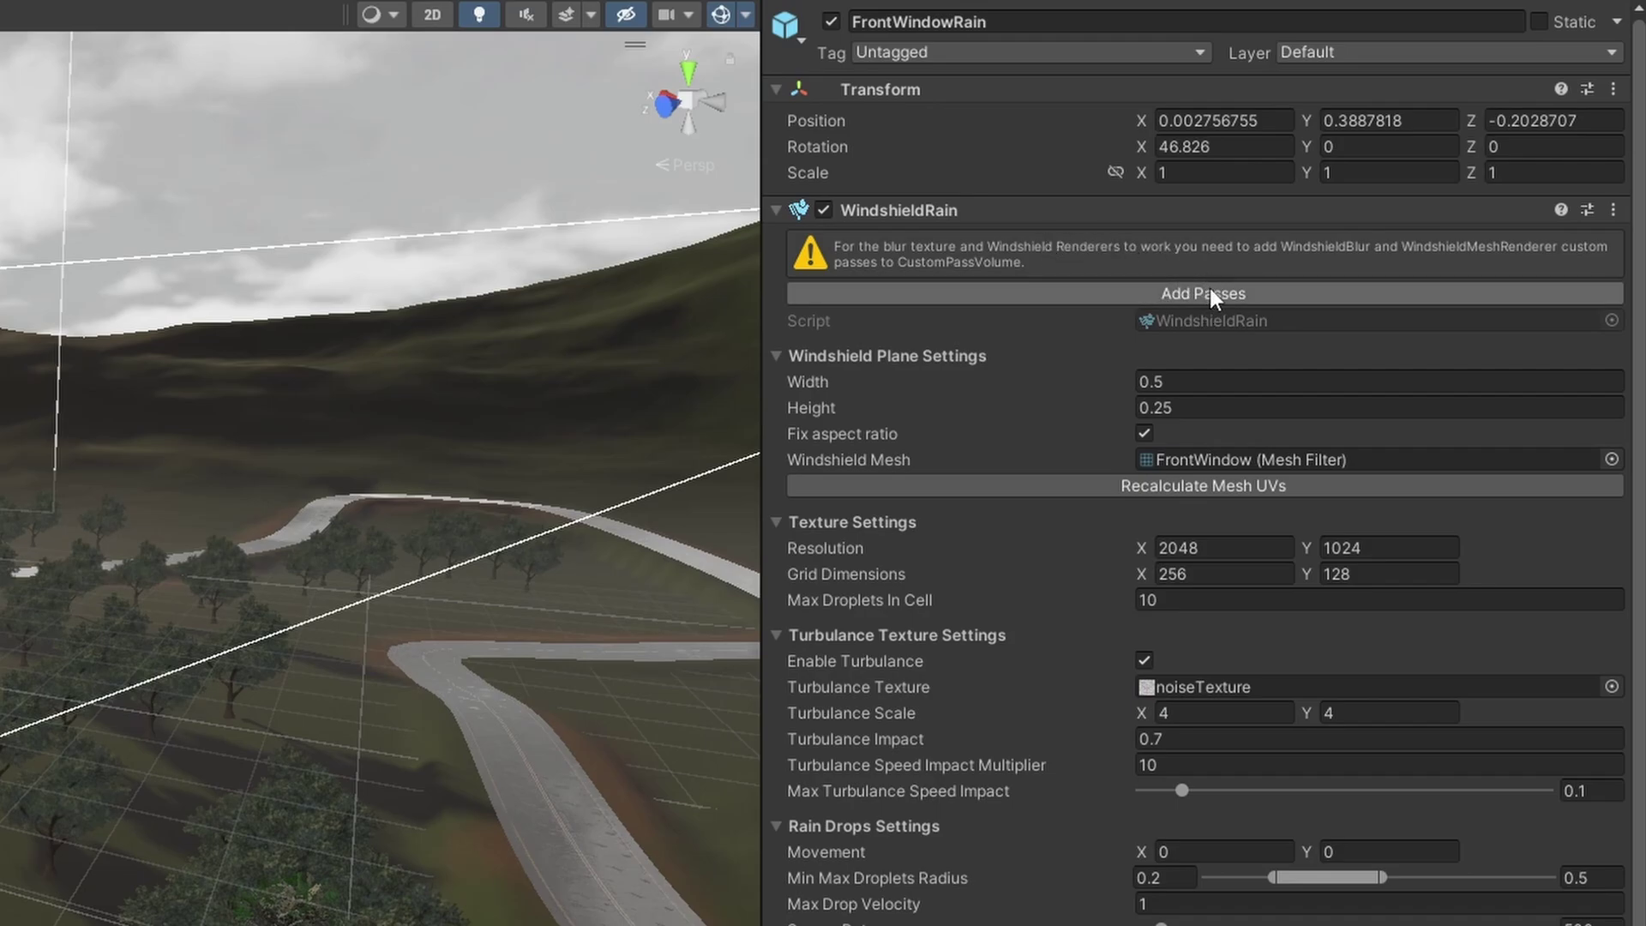
{"action": "left_click", "coordinate": [1210, 292]}
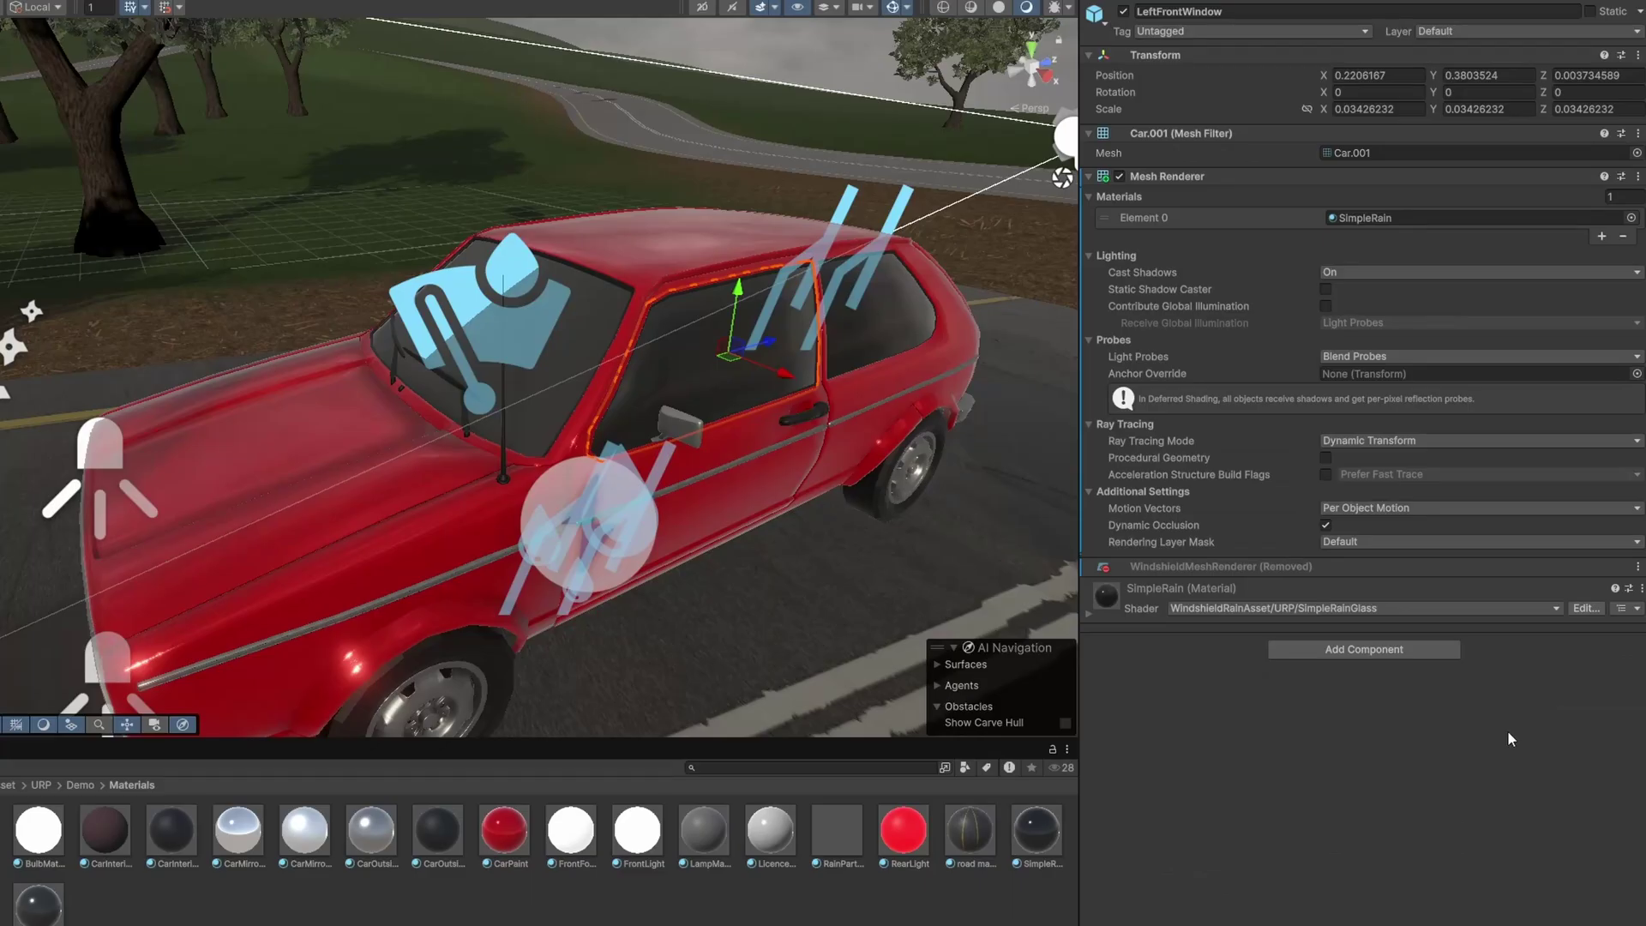
Step: Add a WindshieldMeshRenderer component to LeftFrontWindow in the URP project and remove its MeshRenderer component
{"action": "left_click", "coordinate": [1353, 655]}
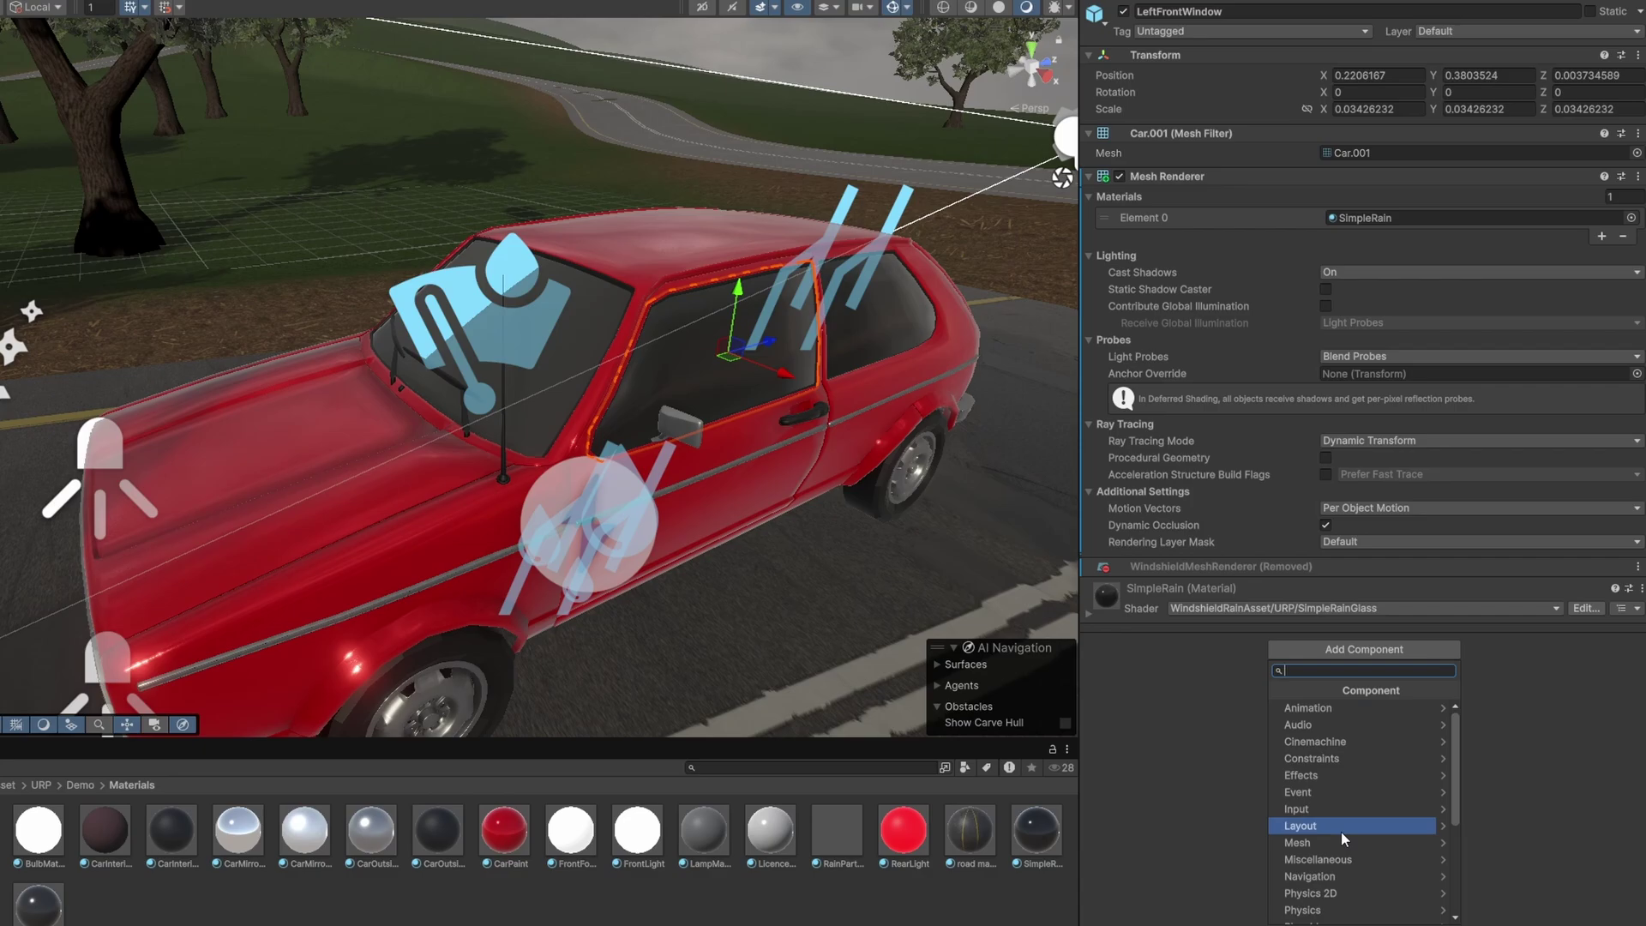
{"action": "scroll", "coordinate": [1345, 883], "scroll_direction": "down", "scroll_amount": 5}
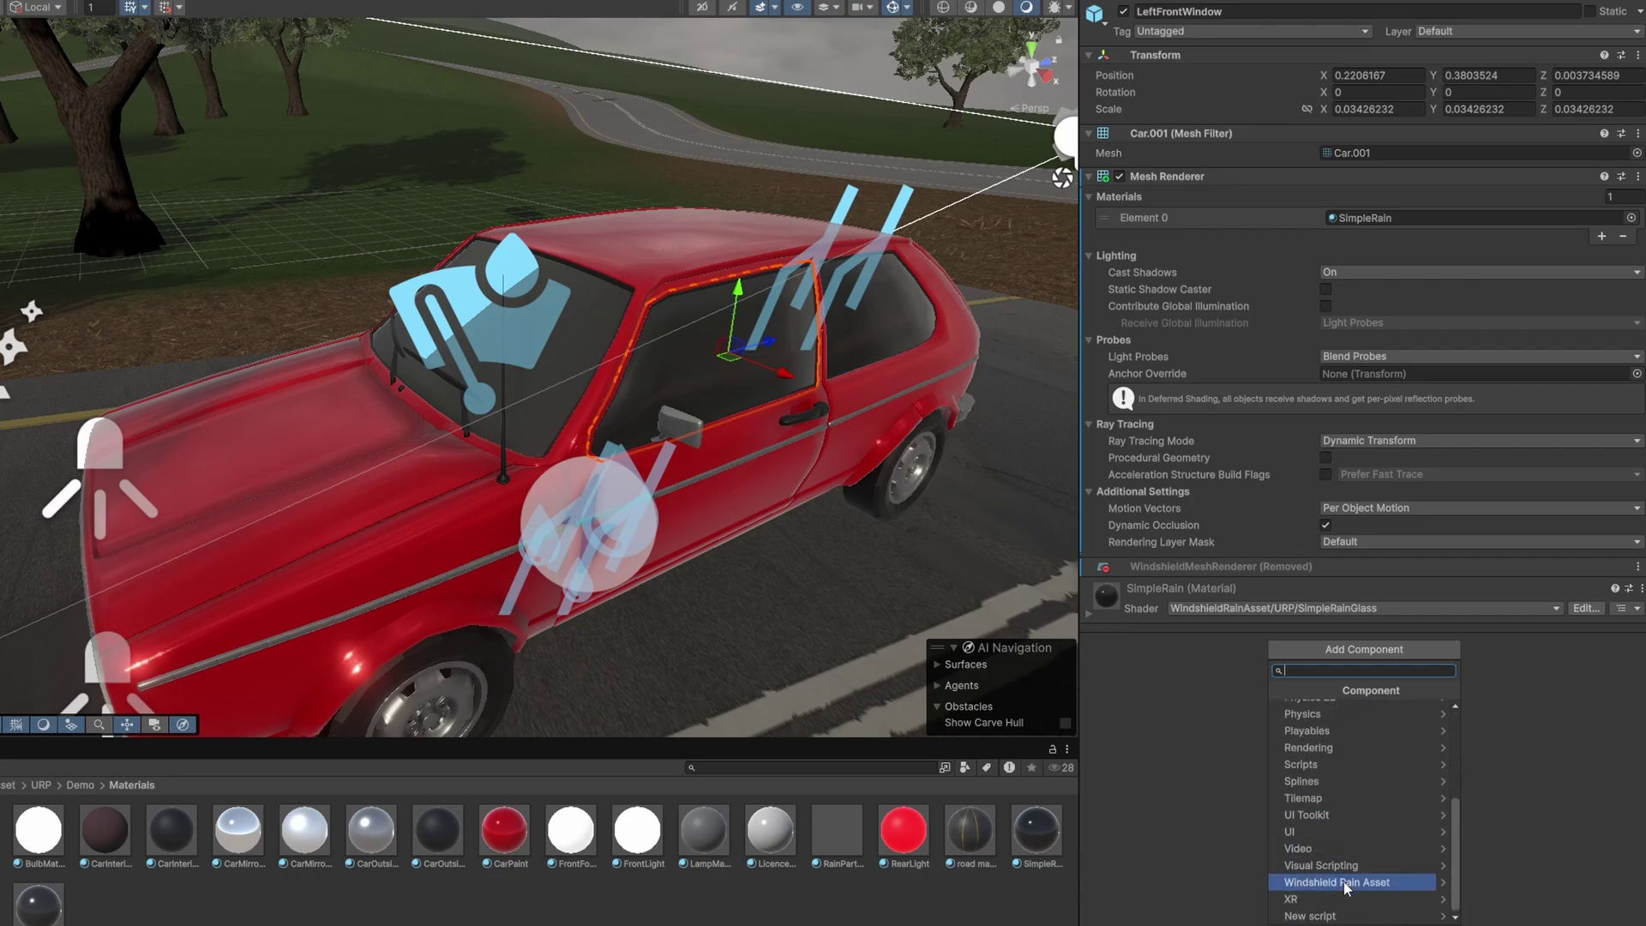
{"action": "left_click", "coordinate": [1344, 882]}
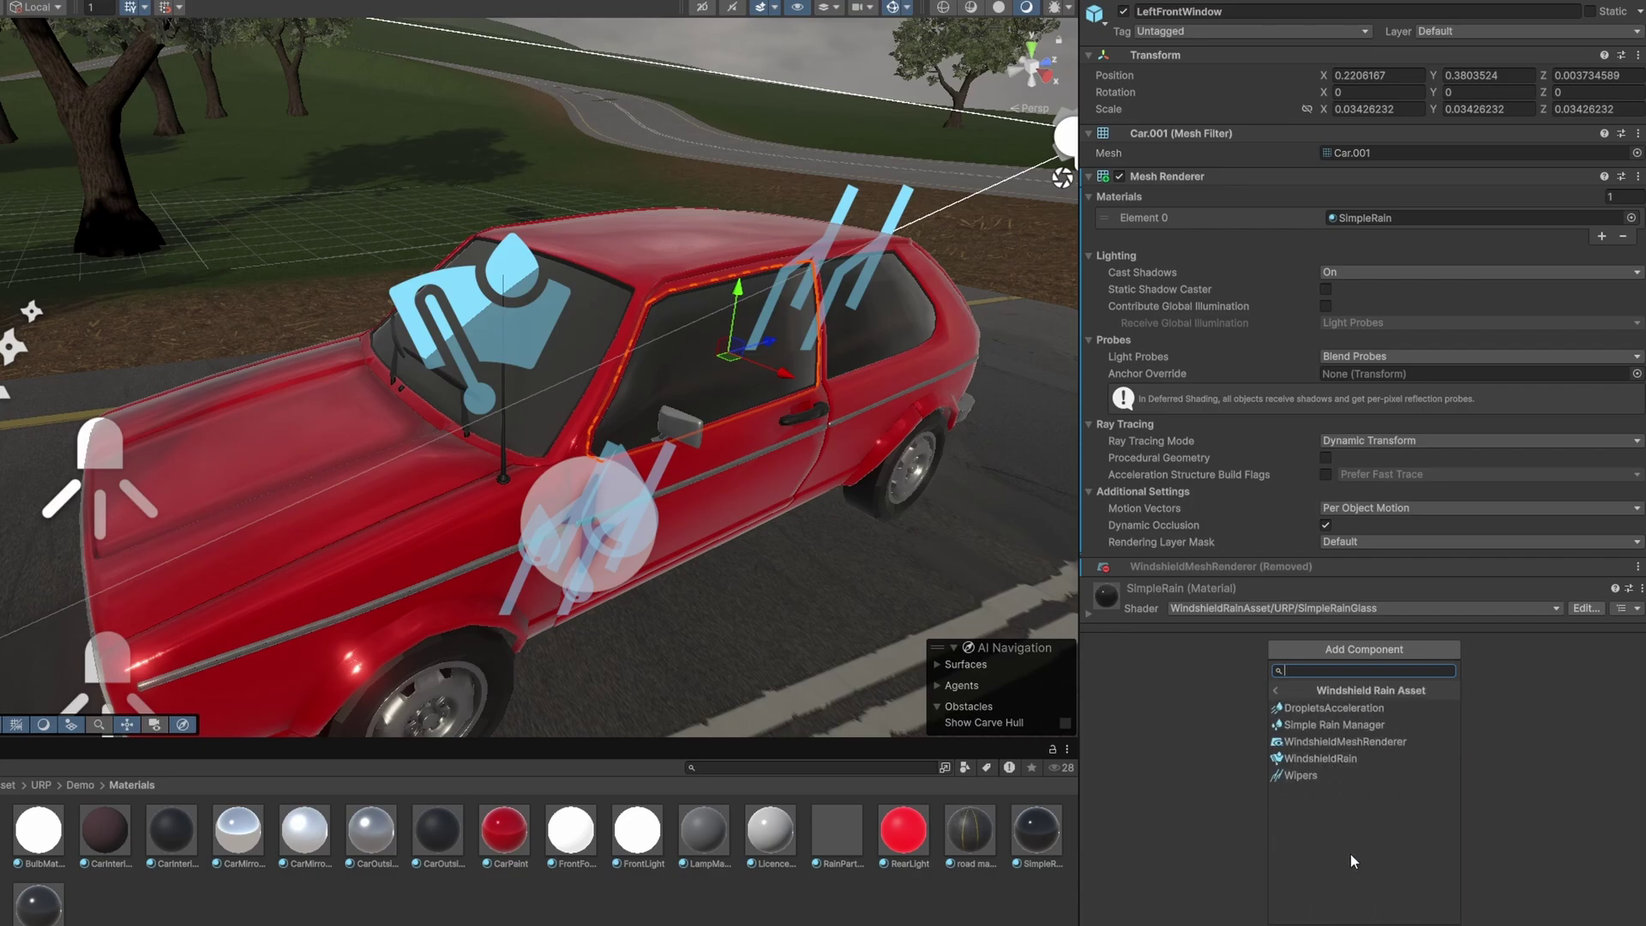
{"action": "left_click", "coordinate": [1325, 742]}
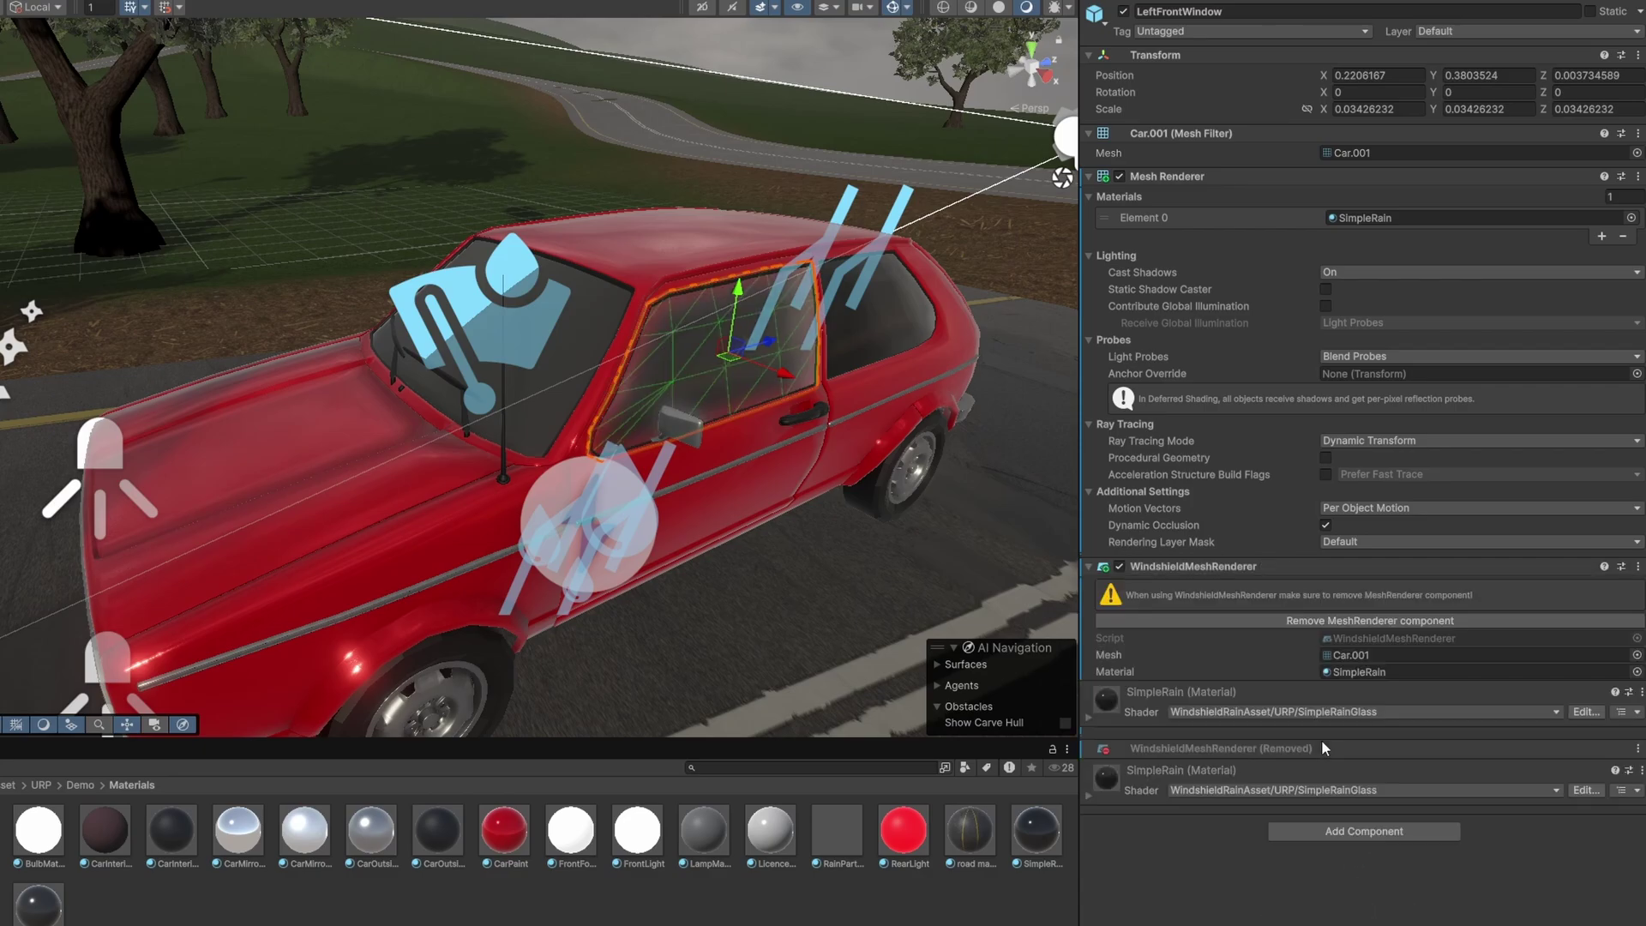
{"action": "left_click", "coordinate": [1334, 619]}
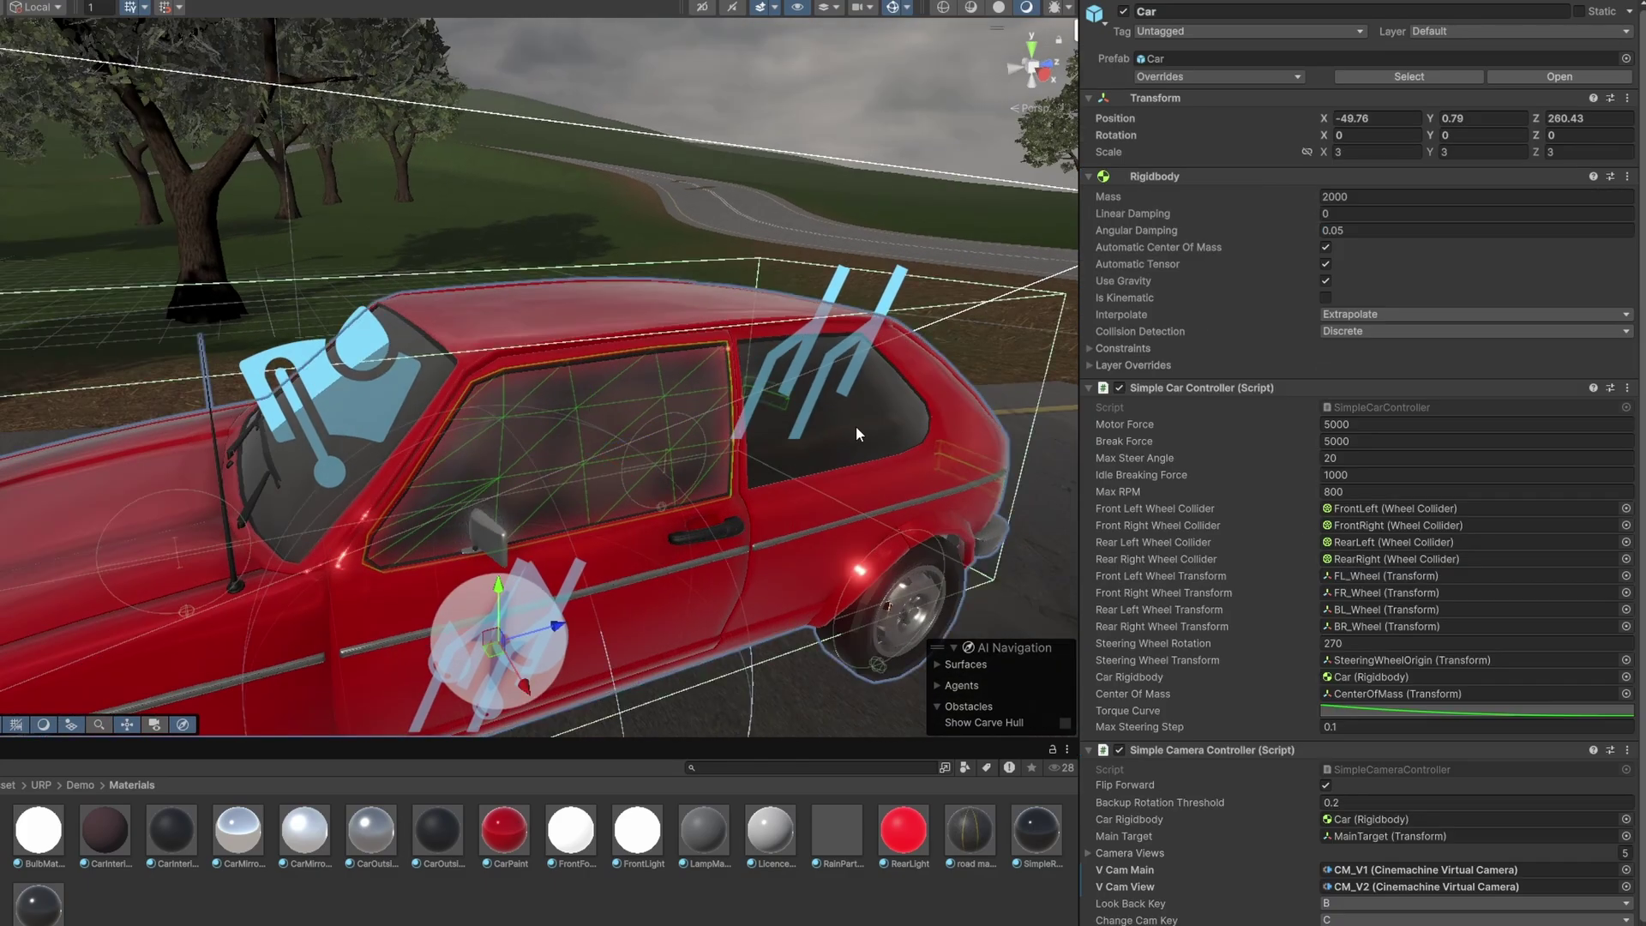
Step: Add the WindshieldMeshRenderer component to the left rear side window and to BackWindow
{"action": "left_click", "coordinate": [856, 432]}
{"action": "left_click", "coordinate": [1351, 649]}
{"action": "left_click", "coordinate": [1315, 743]}
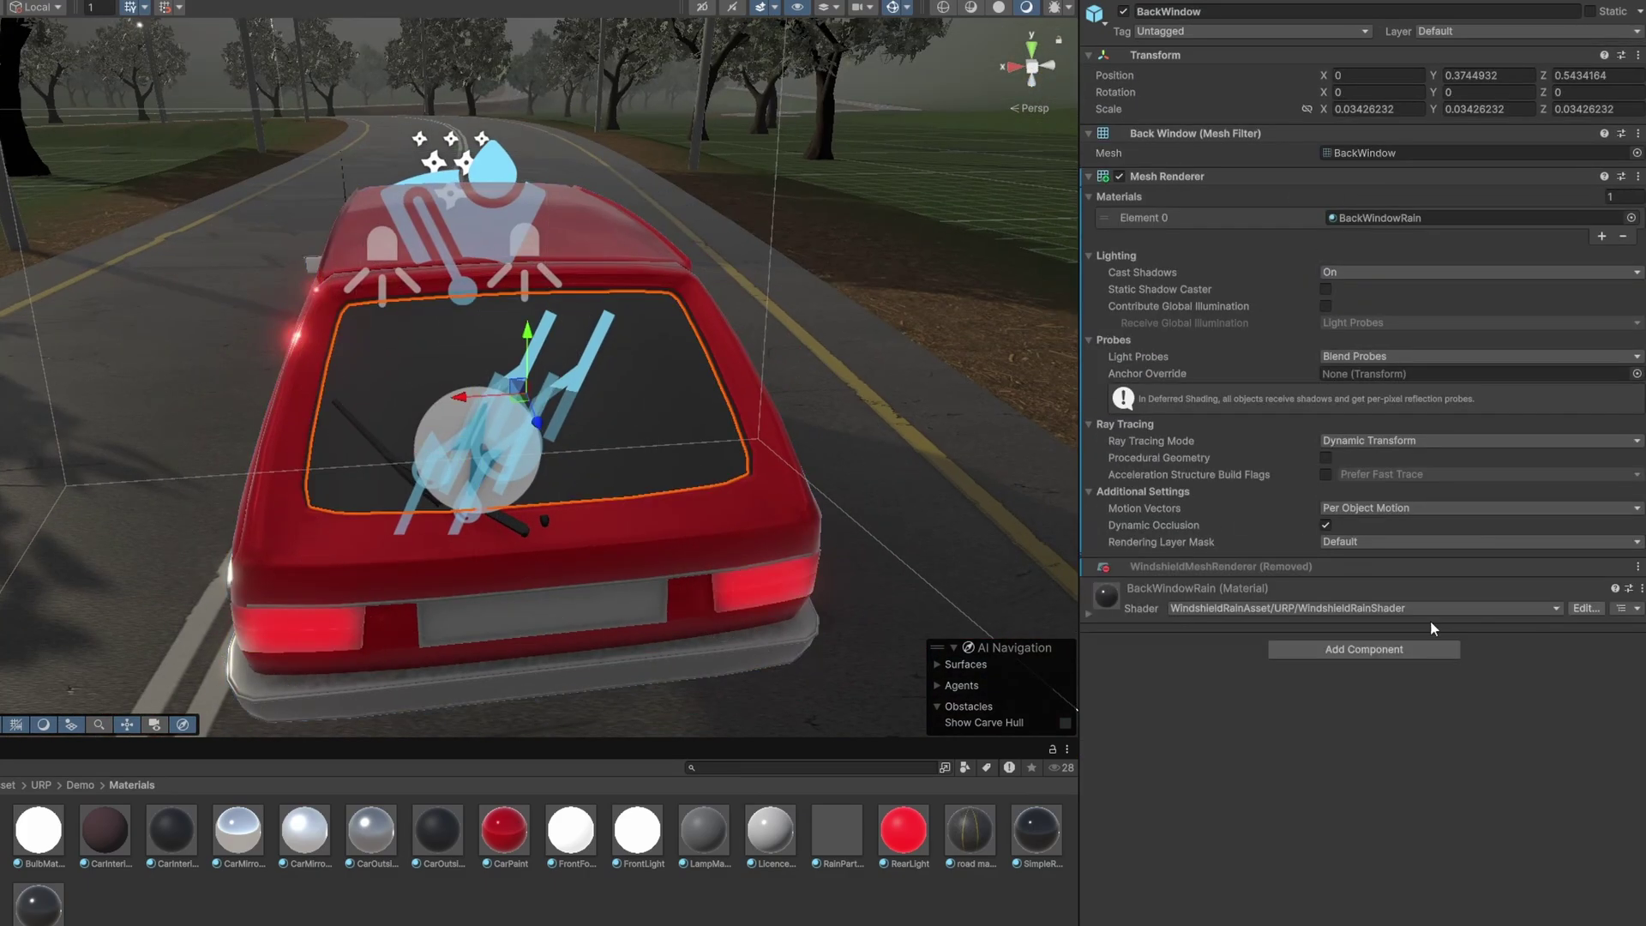
{"action": "left_click", "coordinate": [1363, 648]}
{"action": "left_click", "coordinate": [1337, 876]}
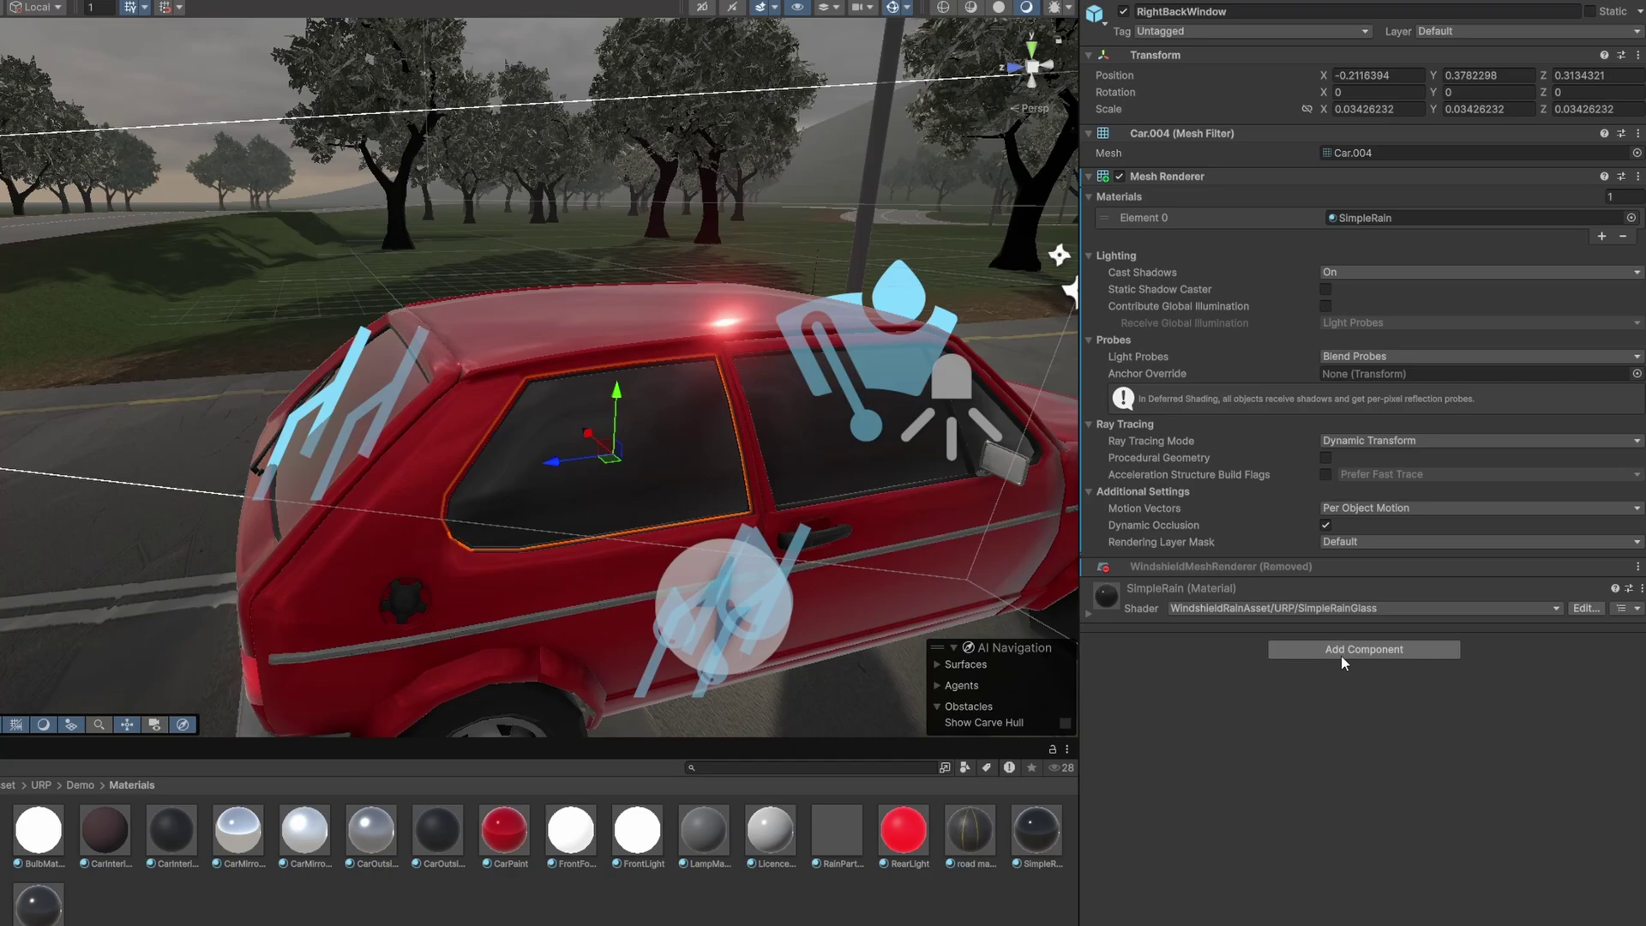
Step: Add the WindshieldMeshRenderer component to RightBackWindow and RightFrontWindow
{"action": "left_click", "coordinate": [1343, 652]}
{"action": "left_click", "coordinate": [1337, 882]}
{"action": "left_click", "coordinate": [1341, 738]}
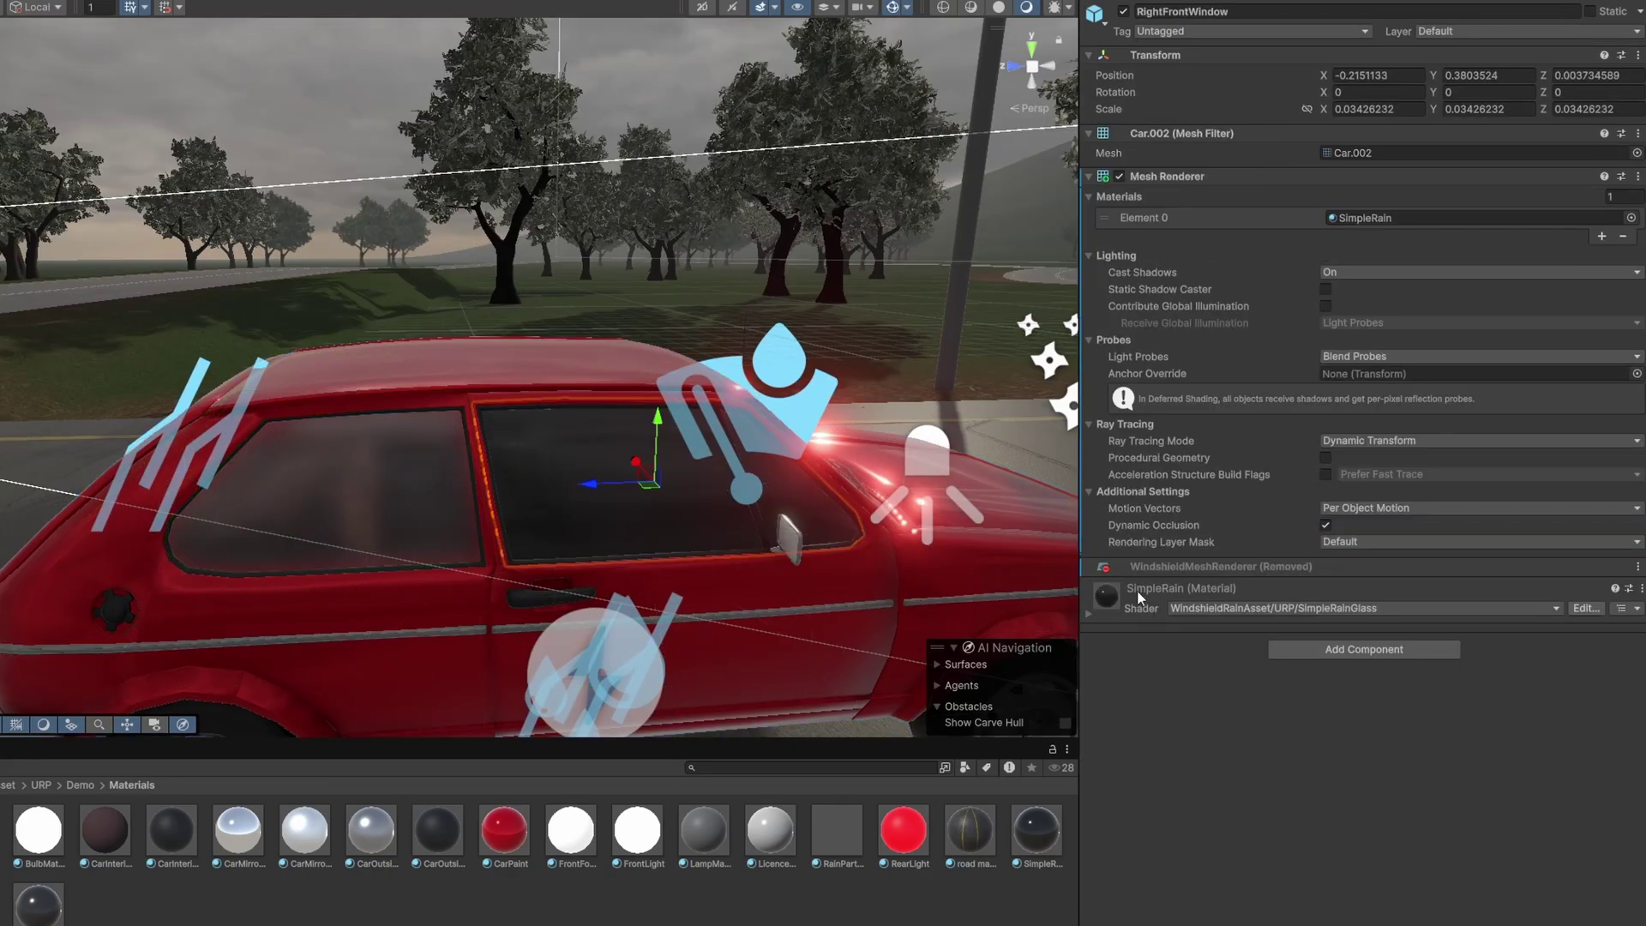
{"action": "left_click", "coordinate": [1363, 649]}
{"action": "left_click", "coordinate": [1351, 883]}
{"action": "left_click", "coordinate": [1340, 742]}
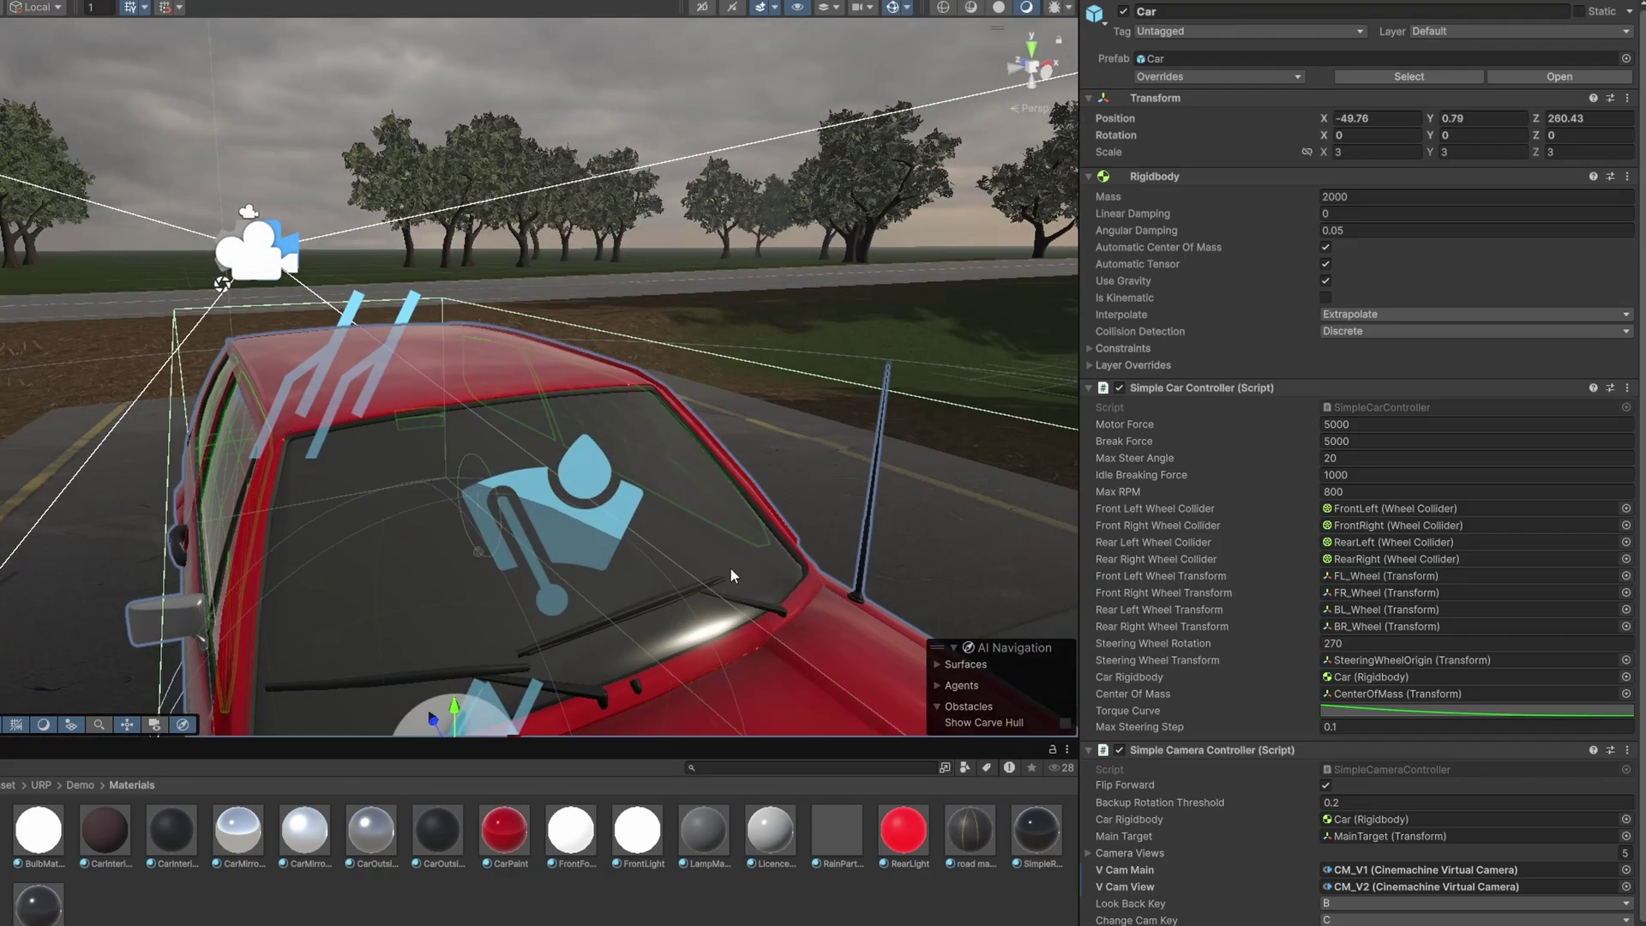
Step: Add the WindshieldMeshRenderer component to the car's front windshield
{"action": "left_click", "coordinate": [1363, 649]}
{"action": "left_click", "coordinate": [1351, 883]}
{"action": "left_click", "coordinate": [1340, 739]}
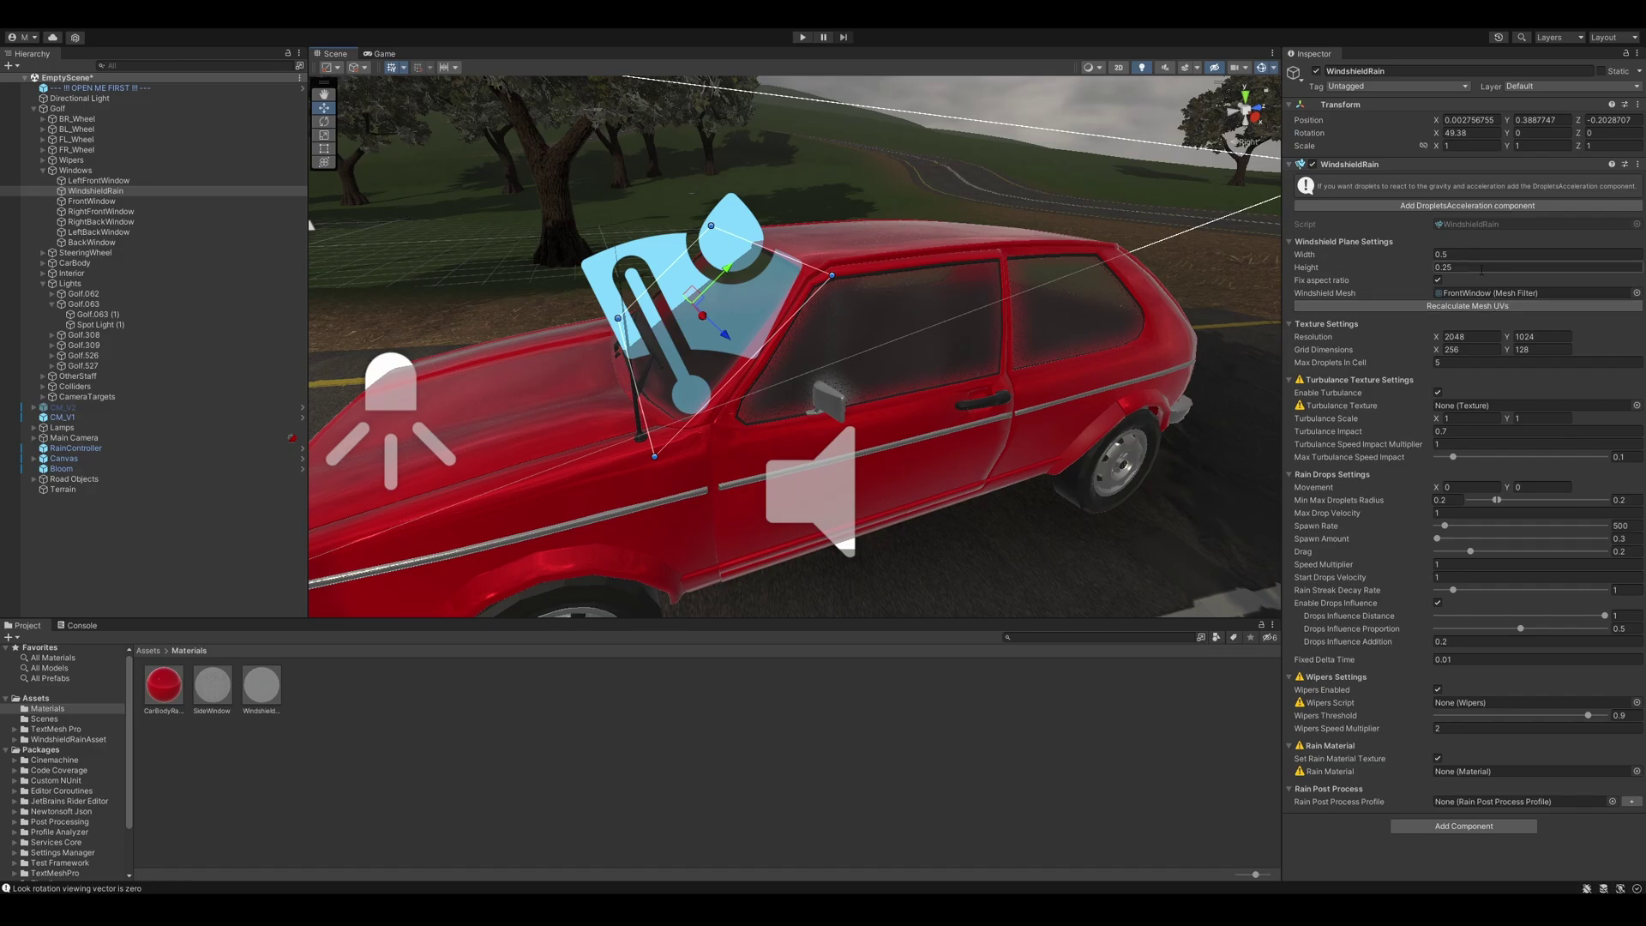
Step: Add the DropletsAcceleration component to the WindshieldRain object with a Gravity Force Y of -1
{"action": "left_click", "coordinate": [1482, 207]}
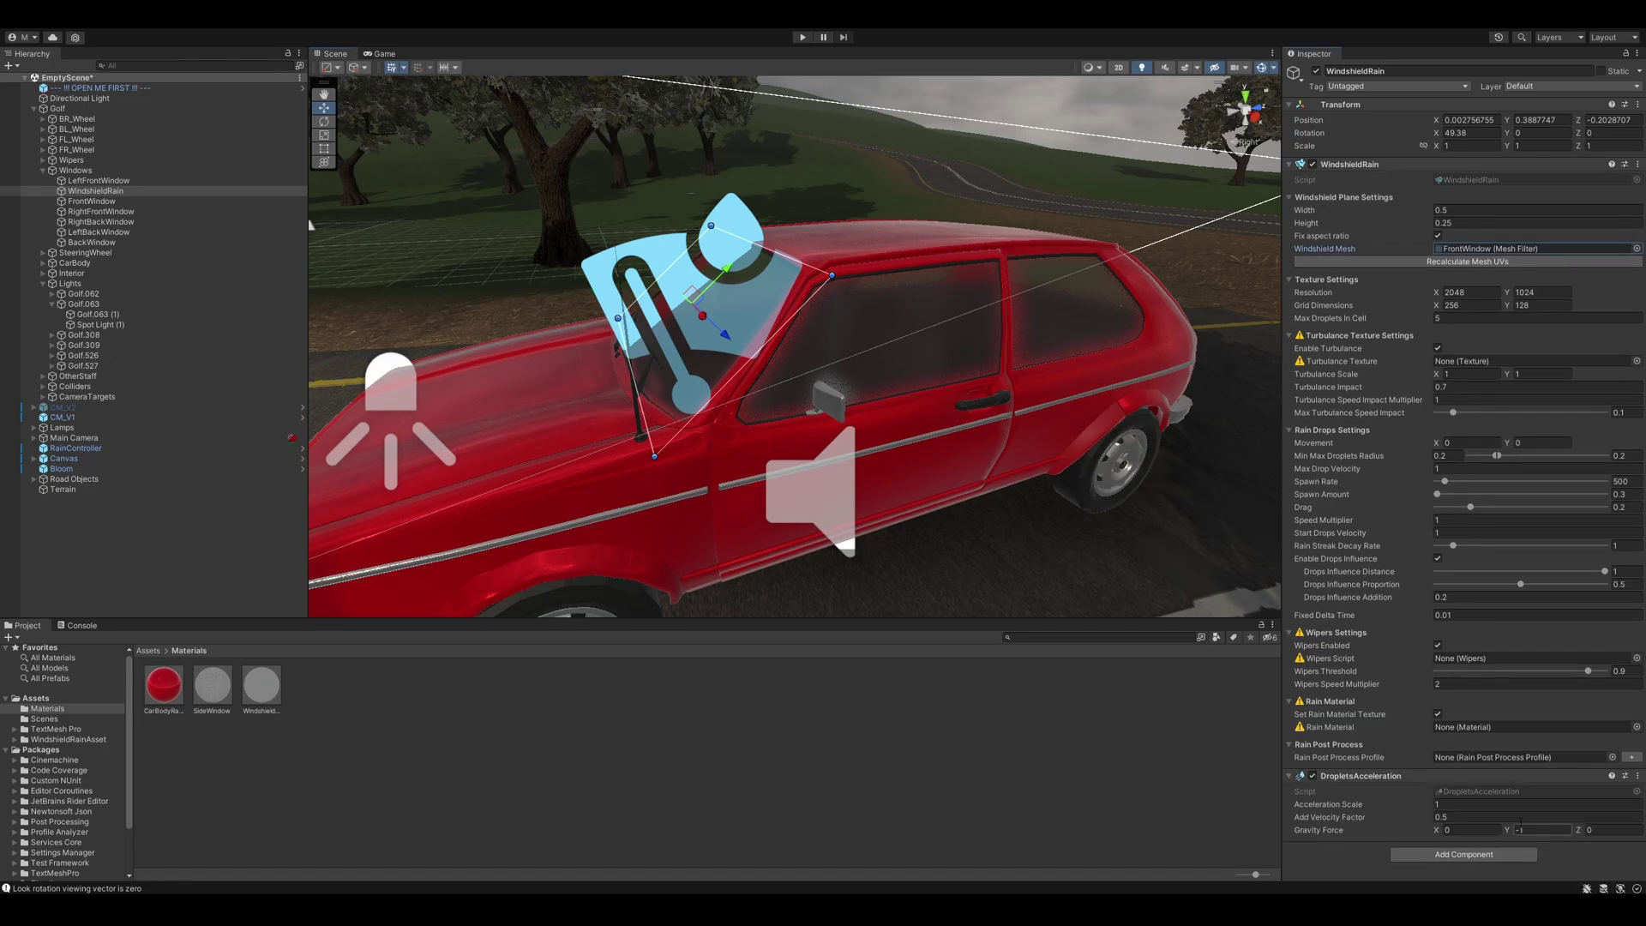
{"action": "key", "text": "Return"}
Step: Search the textures for "noise" and assign noiseTexture as WindshieldRain's Turbulence Texture
{"action": "left_click", "coordinate": [1635, 362]}
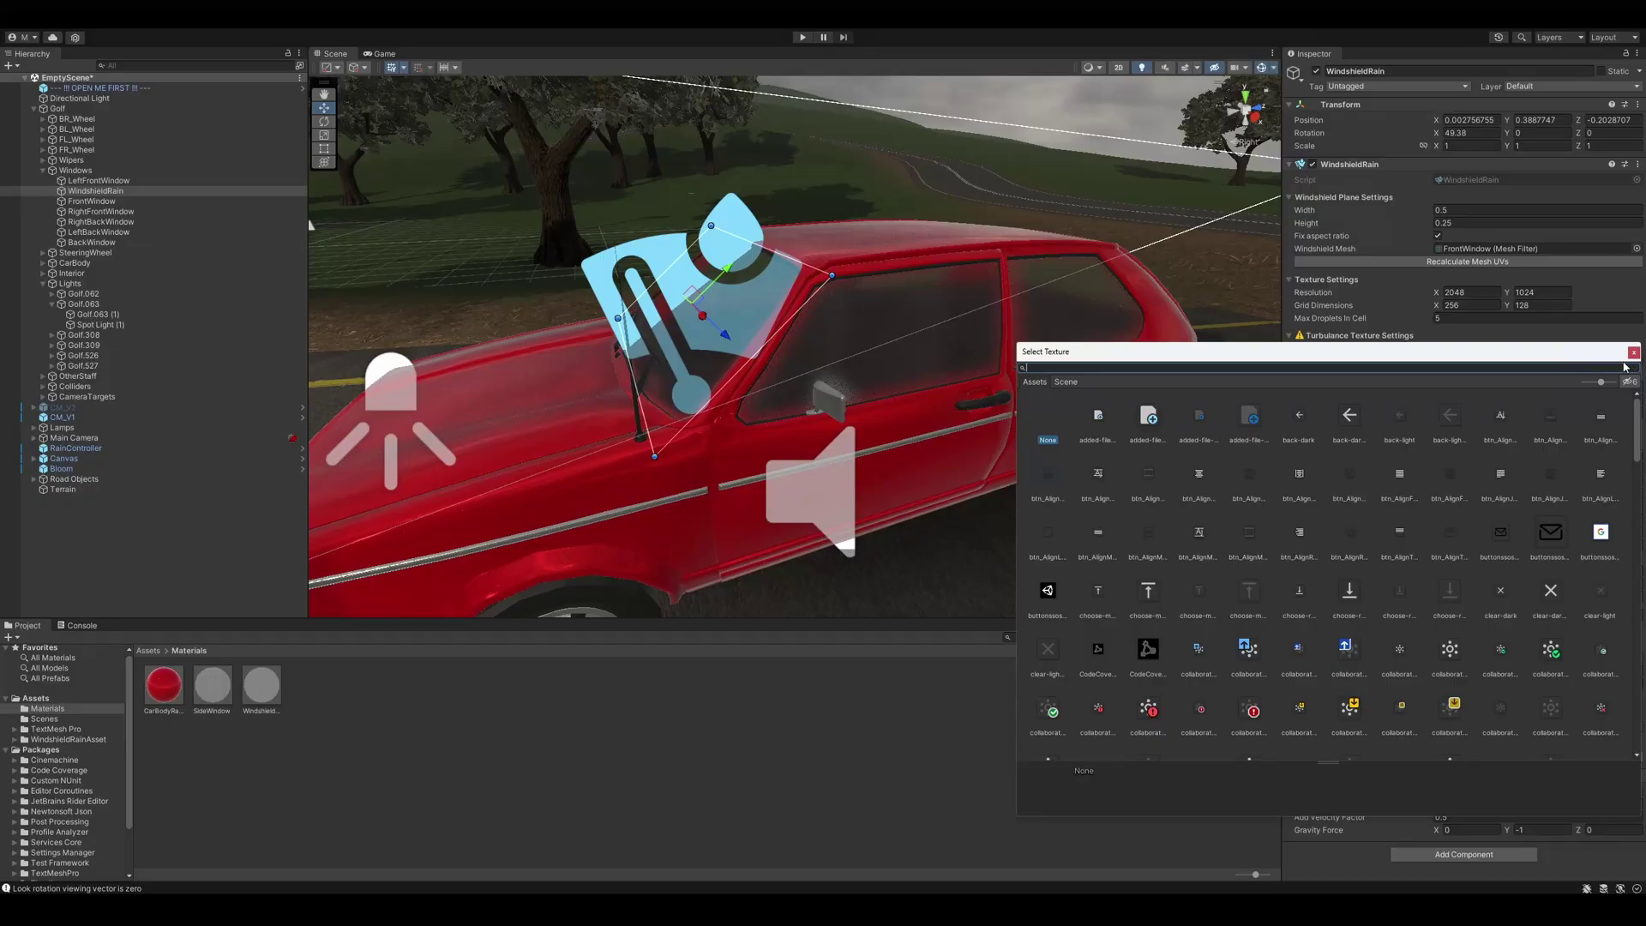
{"action": "type", "text": "noise"}
{"action": "double_click", "coordinate": [1134, 417]}
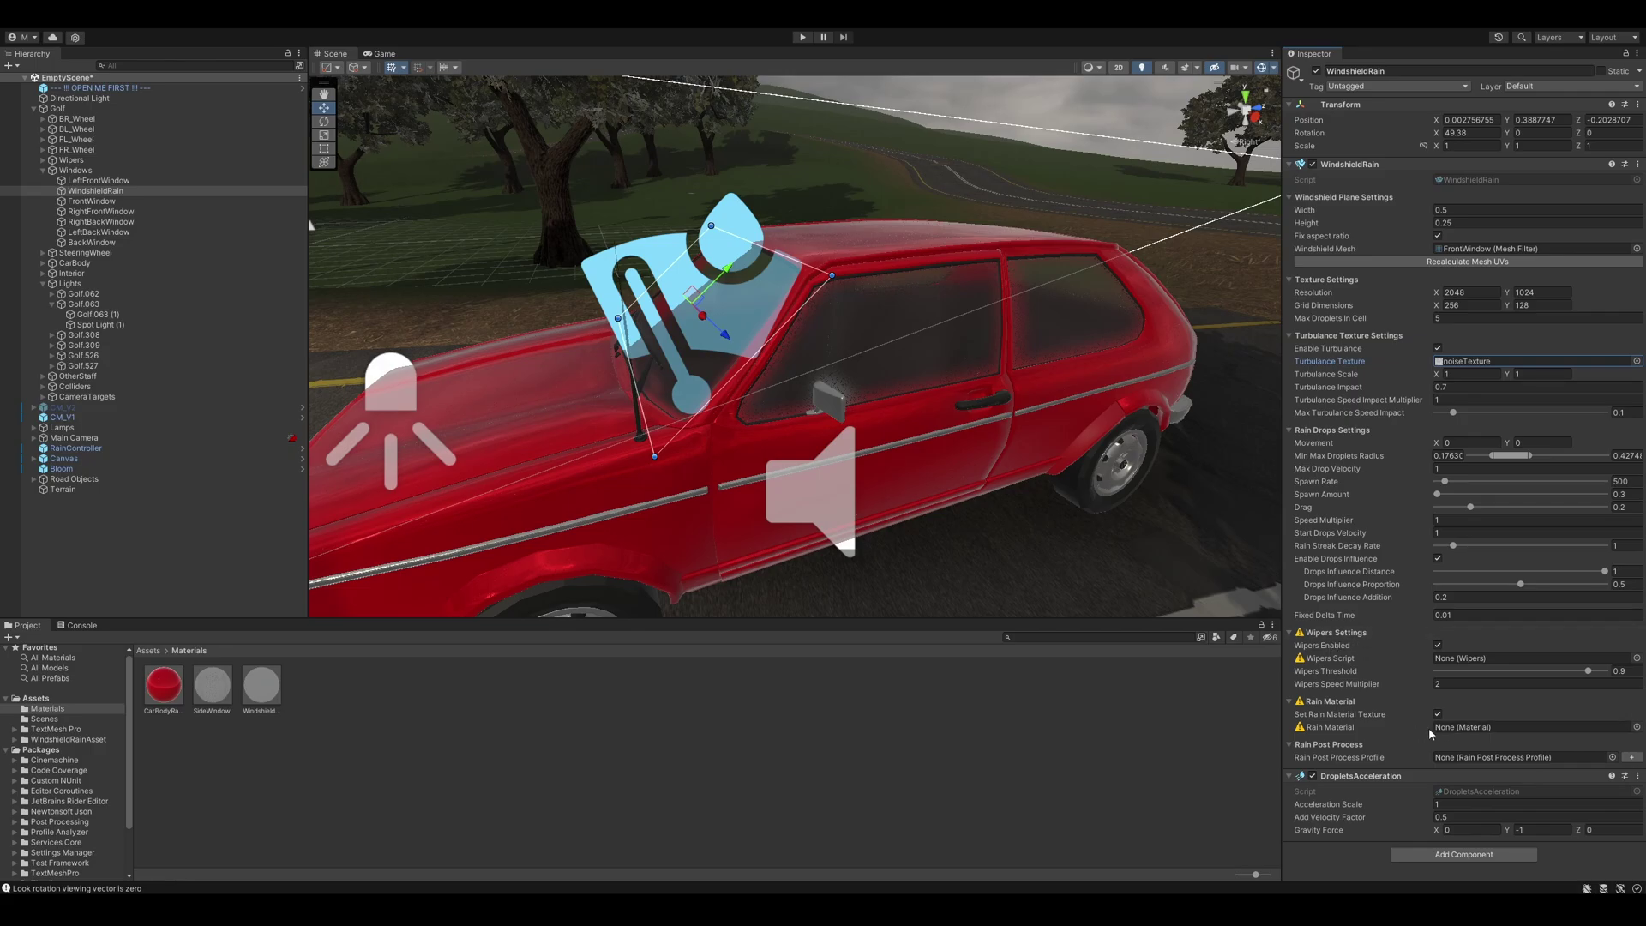
Step: Assign the WindshieldRain material as the WindshieldRain component's Rain Material
{"action": "left_click_drag", "start_coordinate": [243, 699], "coordinate": [1338, 774]}
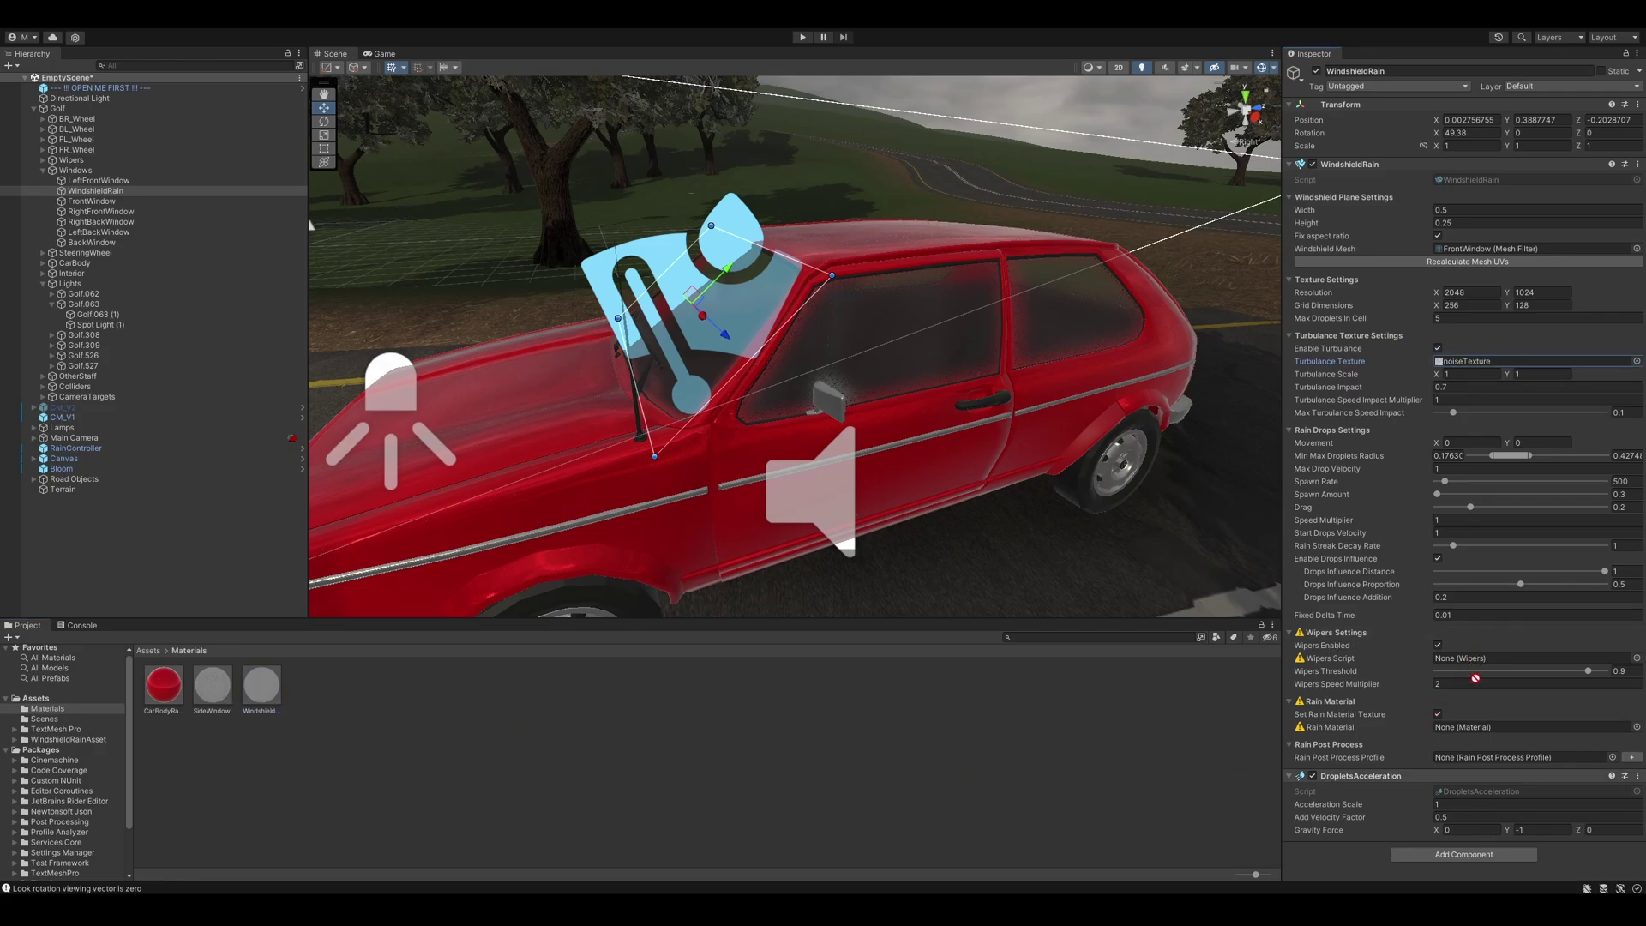
{"action": "left_click_drag", "start_coordinate": [1475, 678], "coordinate": [1482, 731]}
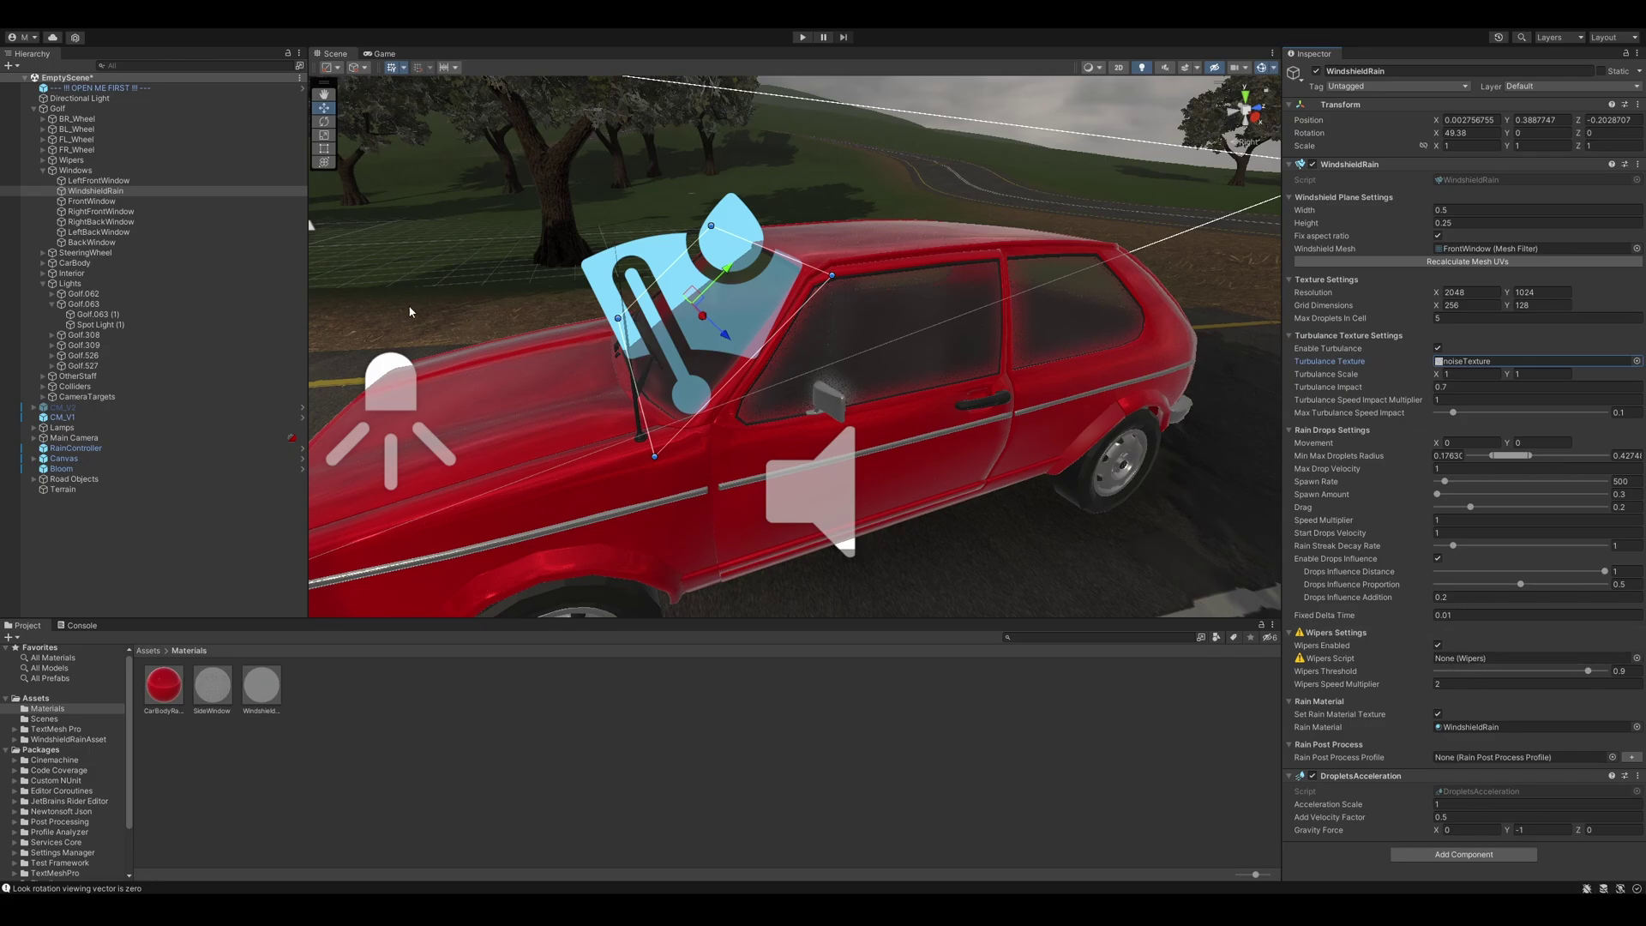
Step: Add the Wipers component to the Wipers object and set its Rain Script to the WindshieldRain object
{"action": "left_click", "coordinate": [73, 161]}
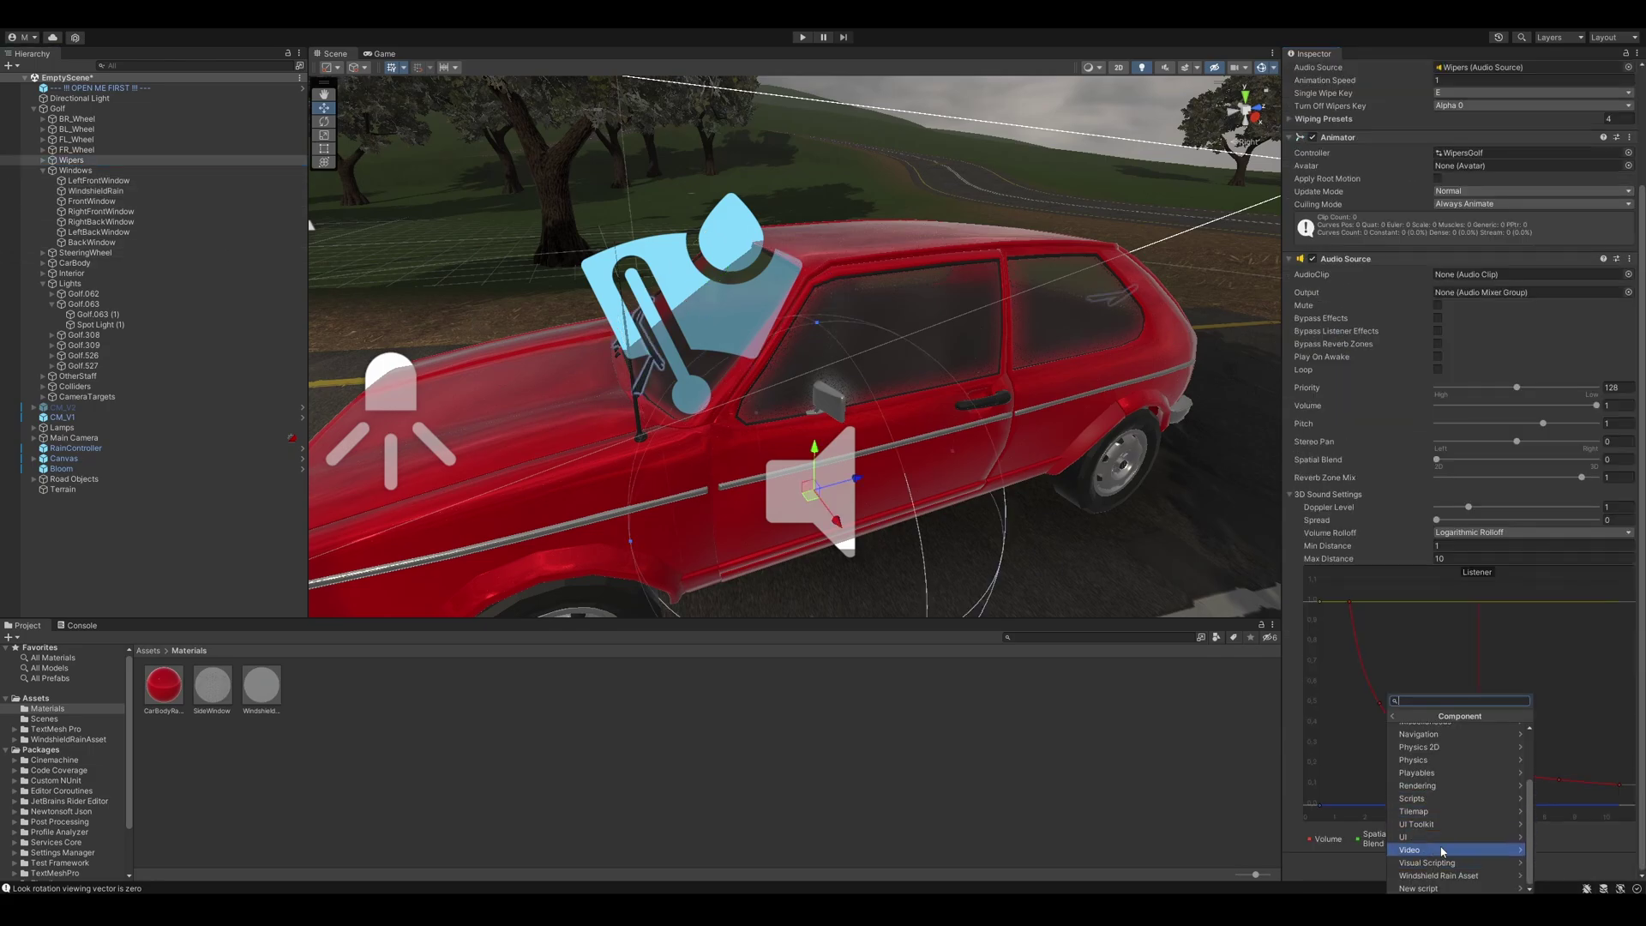
{"action": "left_click", "coordinate": [1444, 875]}
{"action": "left_click", "coordinate": [1428, 753]}
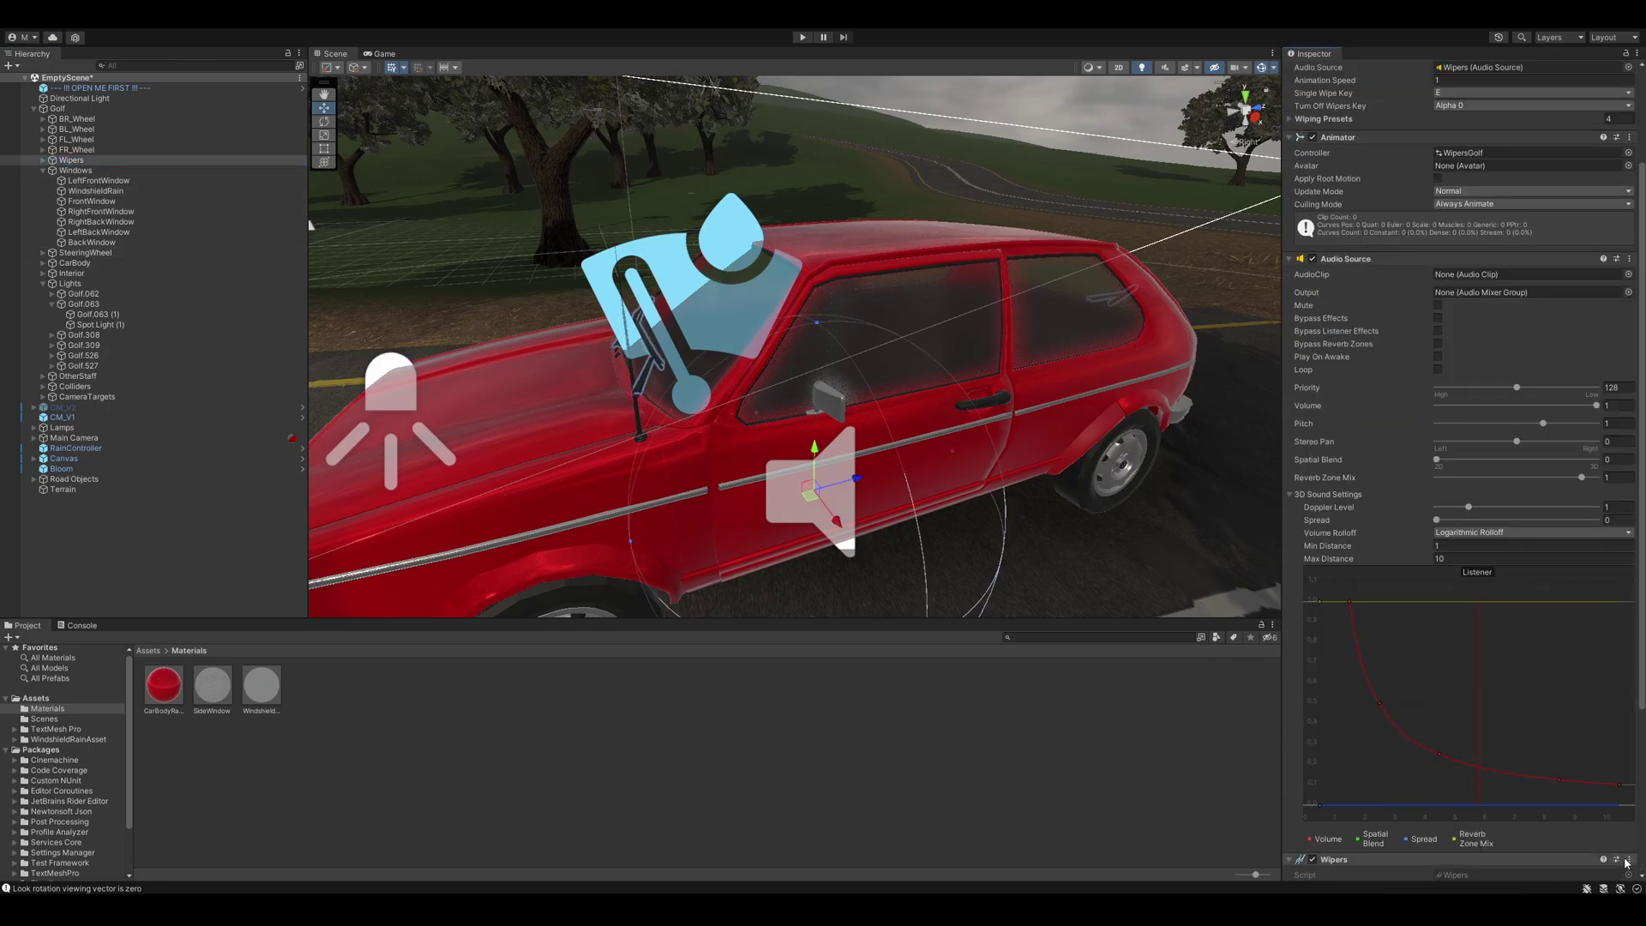
{"action": "scroll", "coordinate": [1369, 286], "scroll_direction": "up", "scroll_amount": 10}
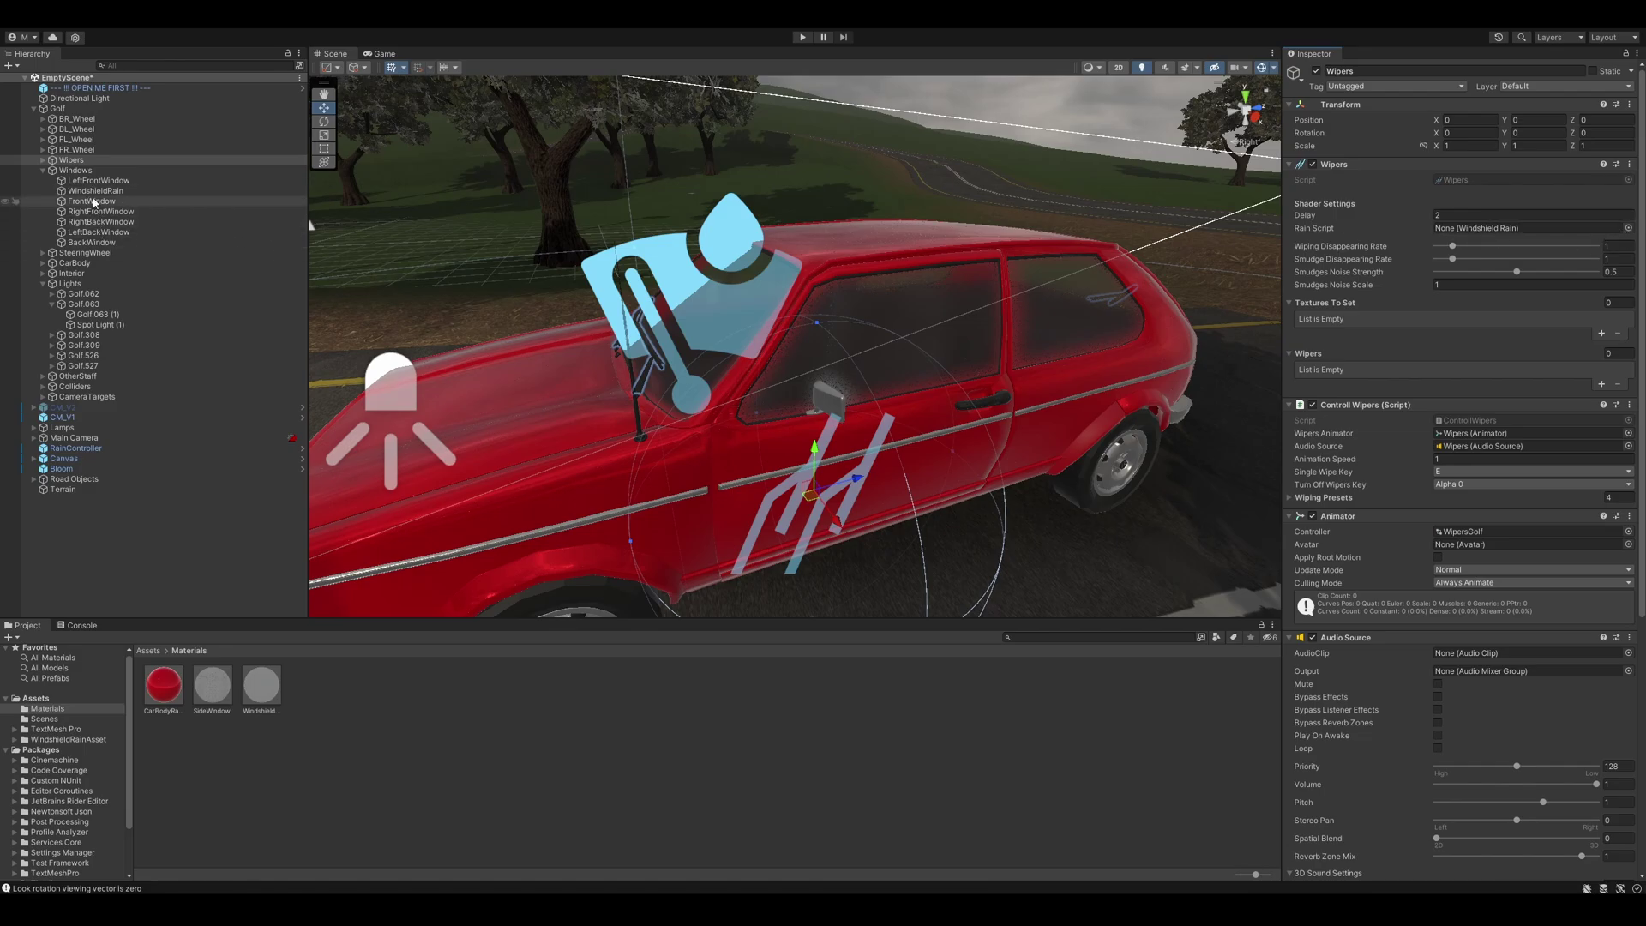
{"action": "left_click_drag", "start_coordinate": [94, 191], "coordinate": [1456, 229]}
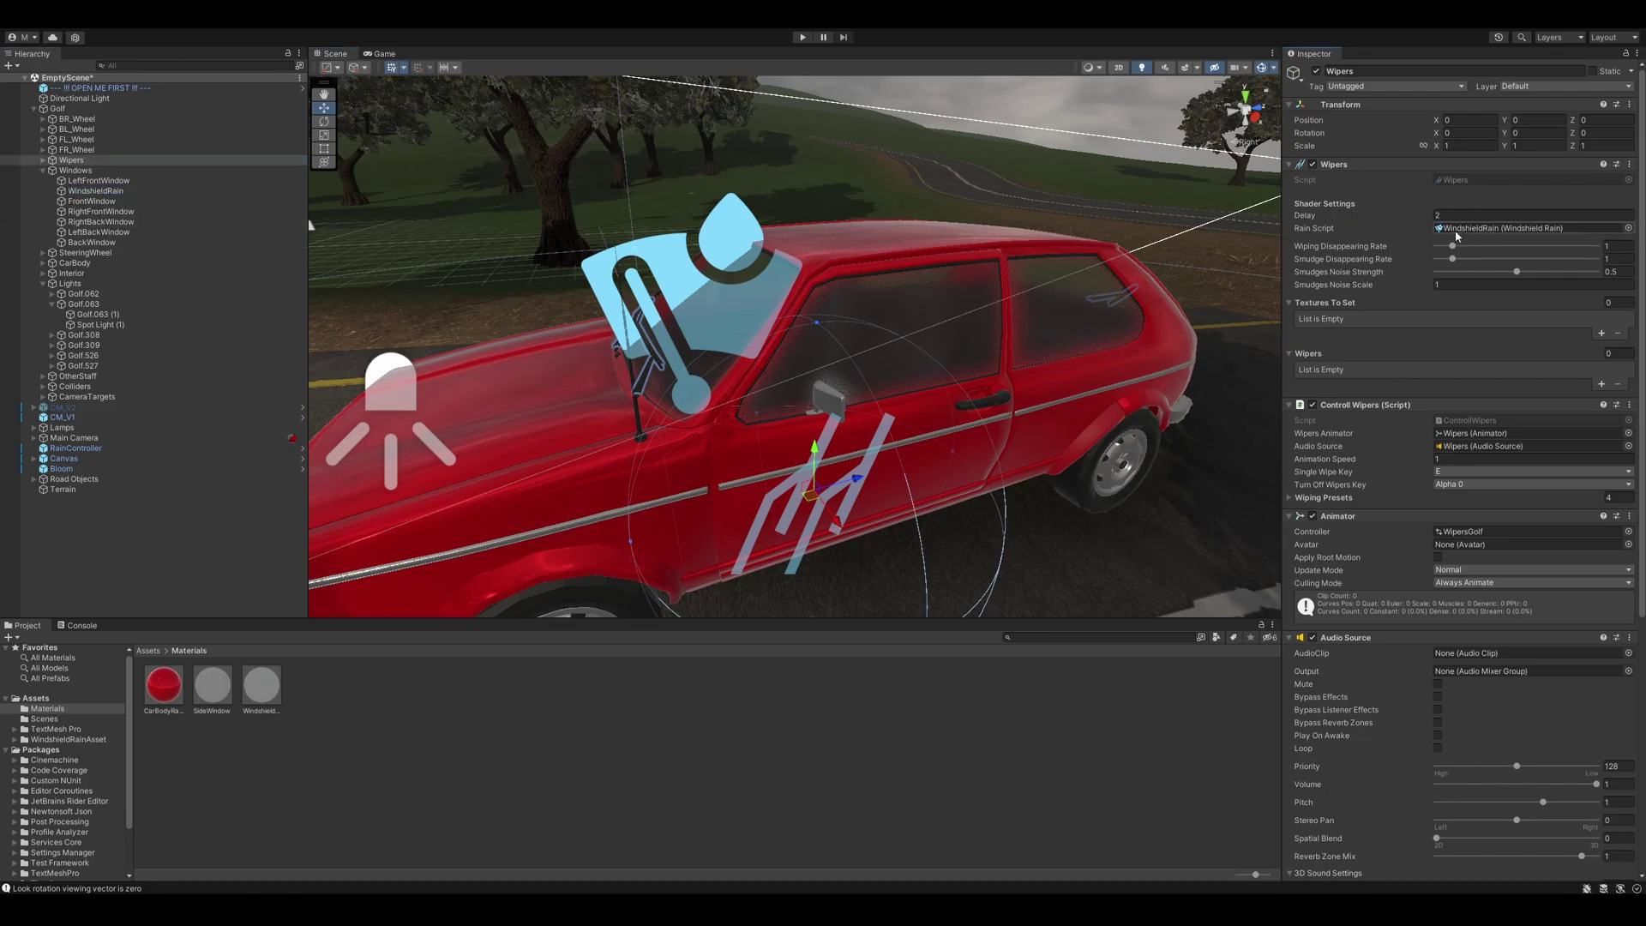
Step: Add the WindshieldRain material to the Wipers component's Textures To Set and create two elements in its Wipers list
{"action": "left_click", "coordinate": [1601, 334]}
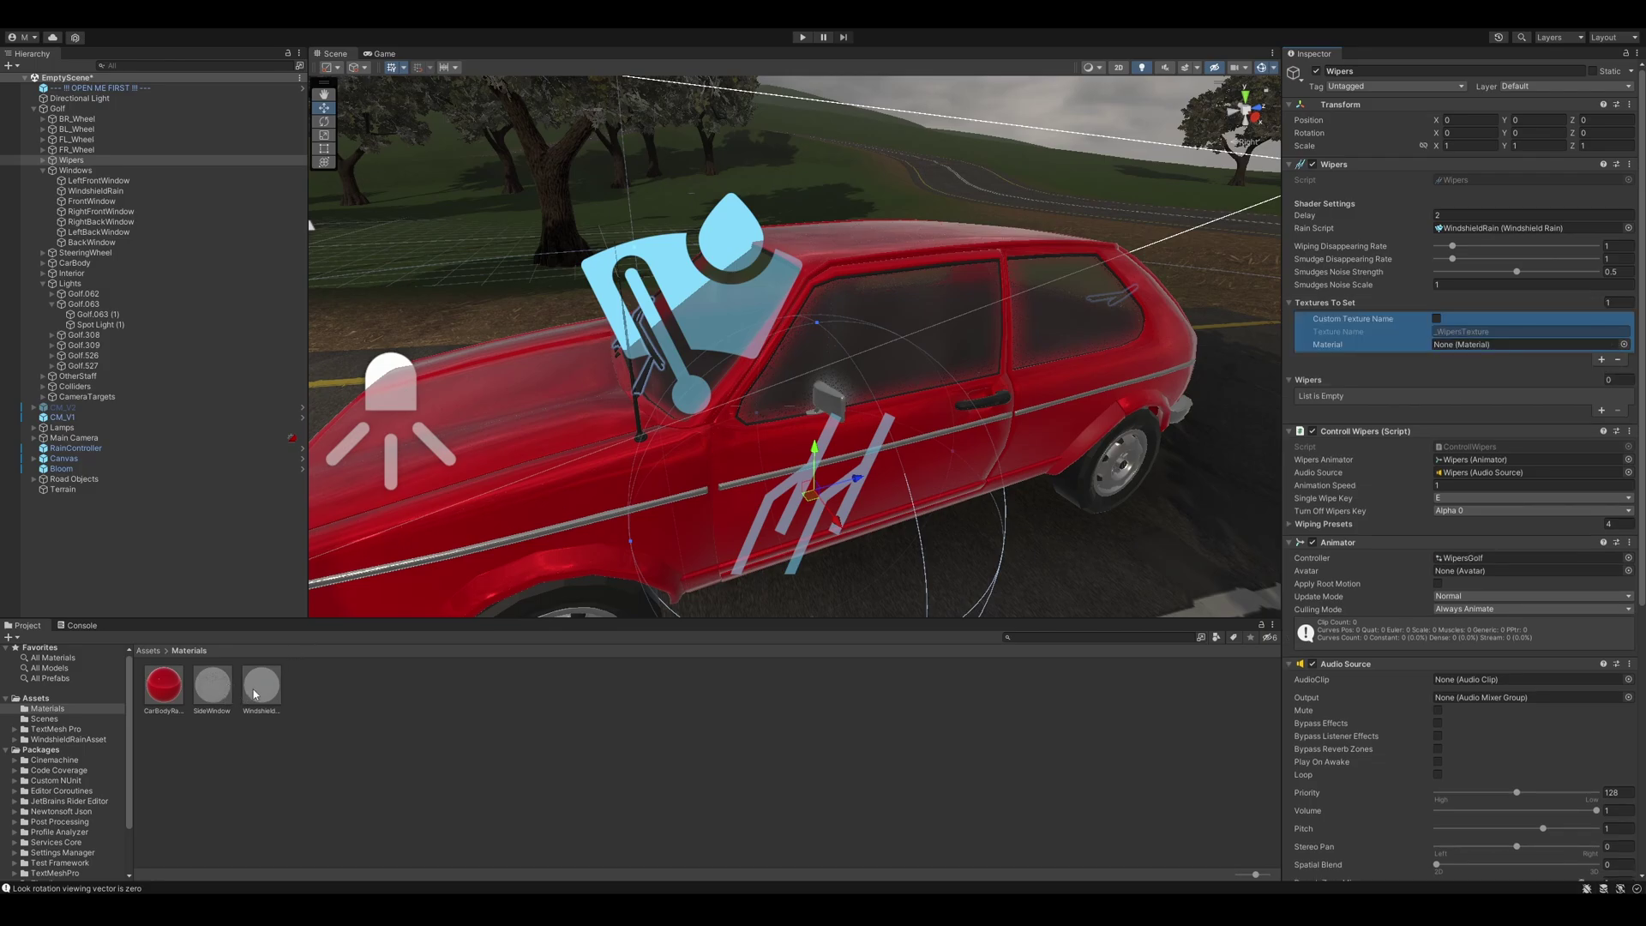
{"action": "left_click_drag", "start_coordinate": [254, 695], "coordinate": [1401, 331]}
{"action": "left_click", "coordinate": [1601, 409]}
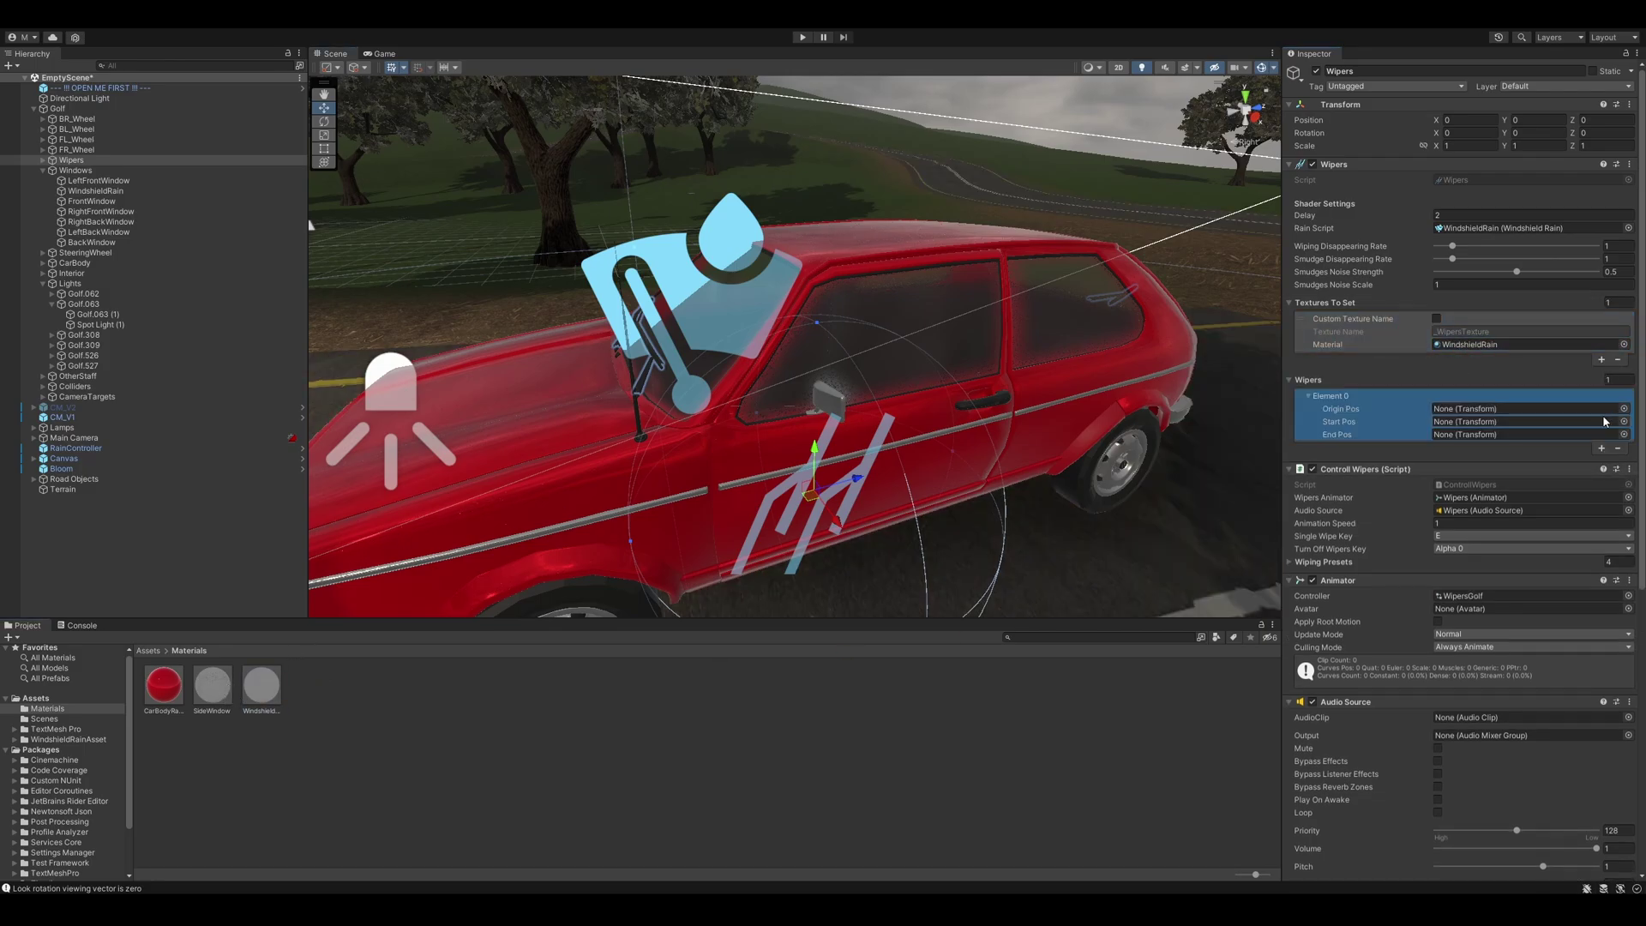
{"action": "left_click", "coordinate": [1601, 448]}
{"action": "left_click", "coordinate": [1323, 398]}
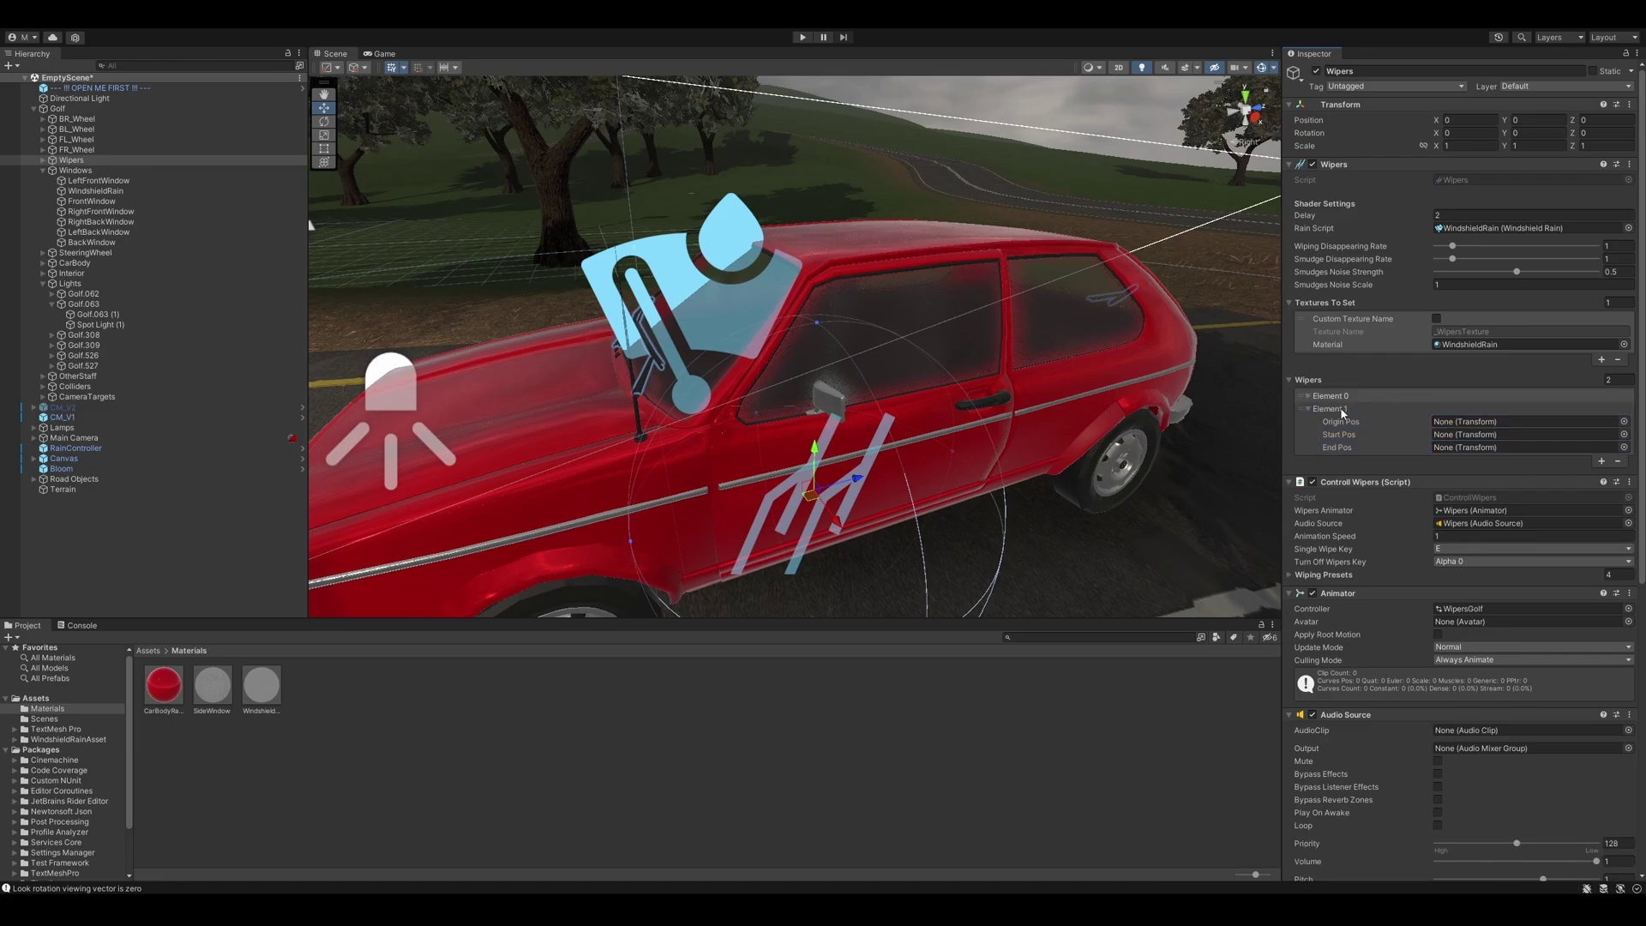
{"action": "left_click", "coordinate": [1323, 398]}
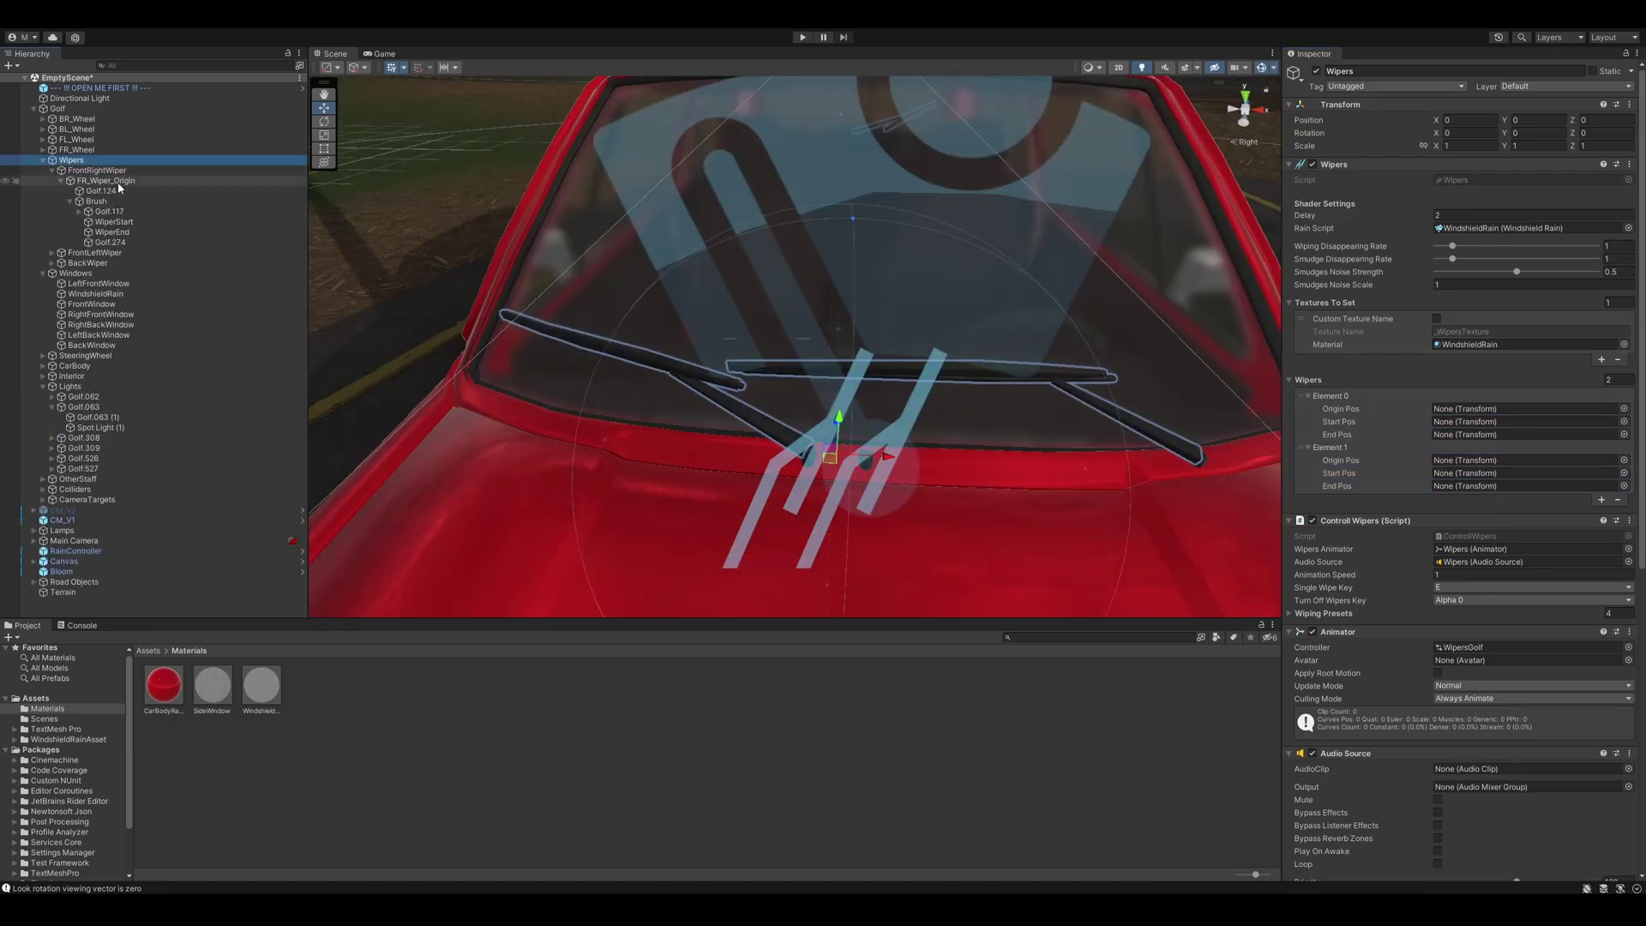
Step: Assign the front right wiper's FR_Wiper_Origin, WiperStart and WiperEnd as the Origin, Start and End Pos of Wipers Element 0
{"action": "left_click_drag", "start_coordinate": [119, 181], "coordinate": [1509, 408]}
{"action": "left_click_drag", "start_coordinate": [106, 226], "coordinate": [1508, 422]}
{"action": "left_click_drag", "start_coordinate": [119, 238], "coordinate": [1398, 440]}
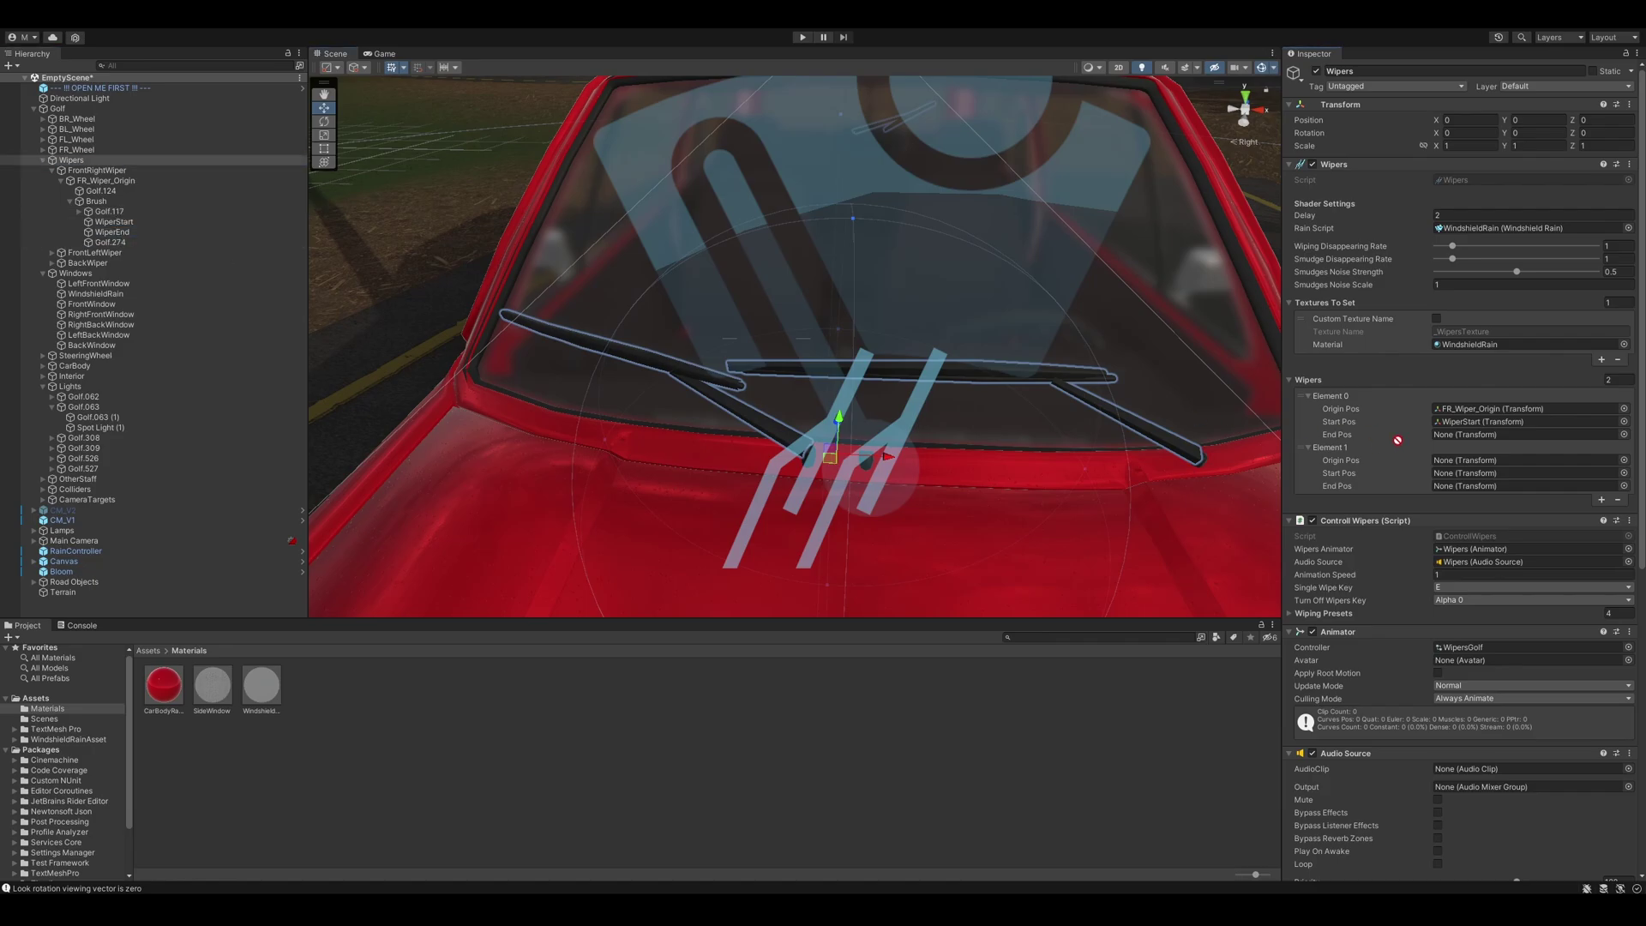
Step: Assign the front left wiper's FL_Wiper_Origin, WiperStart and WiperEnd as the Origin, Start and End Pos of Wipers Element 1
{"action": "left_click", "coordinate": [53, 253]}
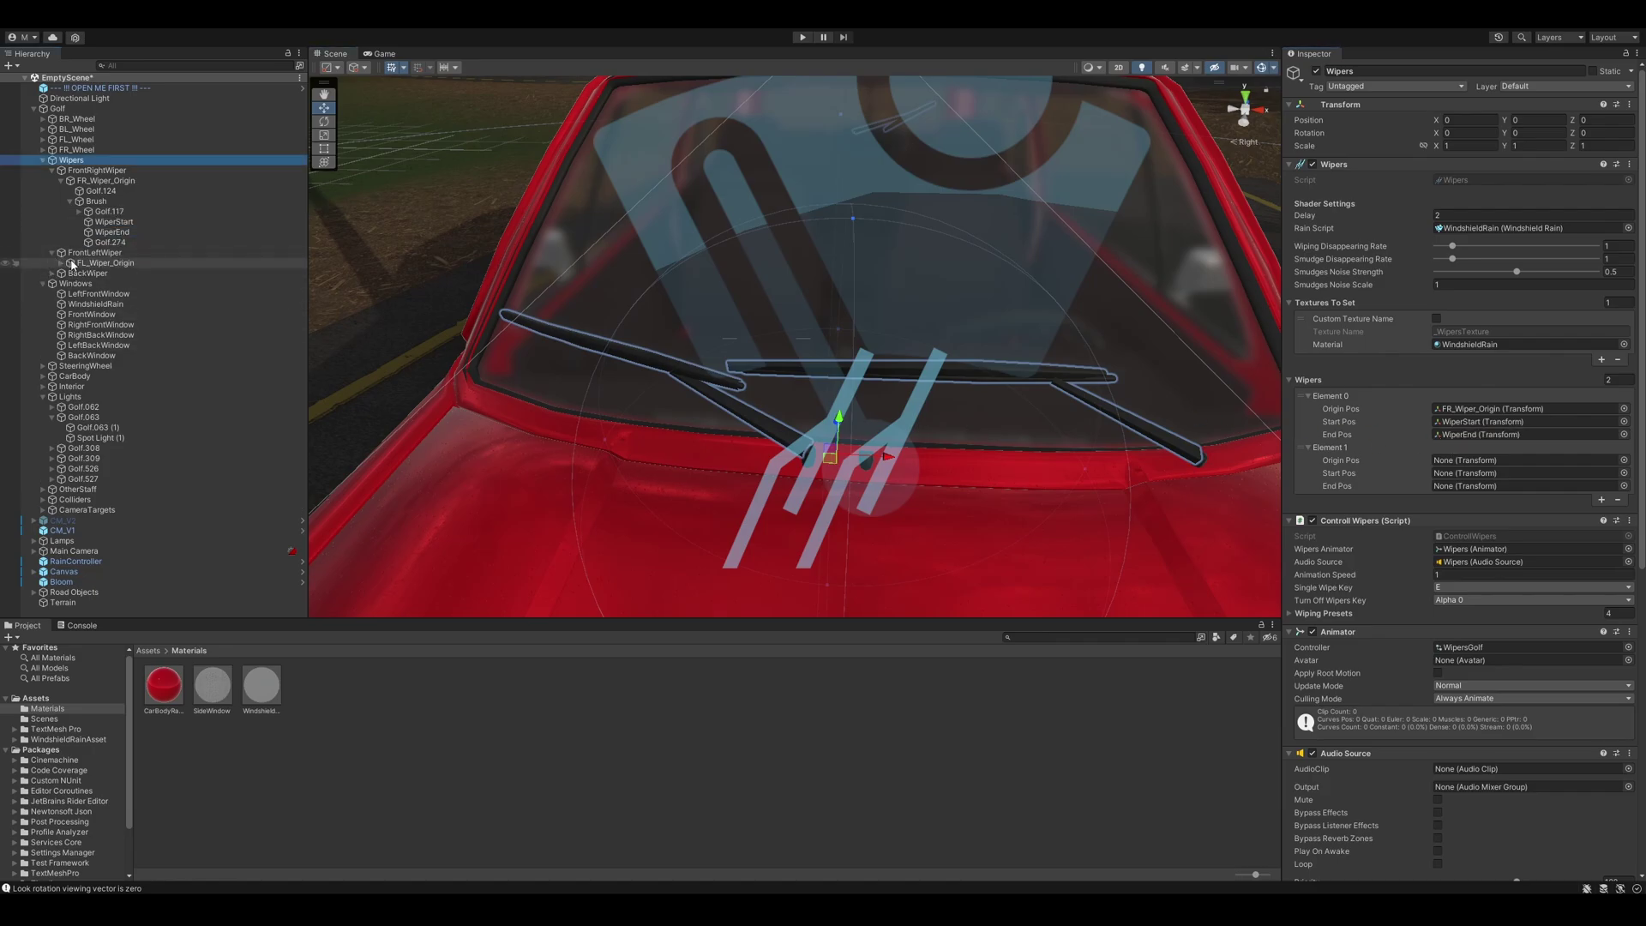
{"action": "mouse_move", "coordinate": [101, 263]}
{"action": "left_mouse_down"}
{"action": "mouse_move", "coordinate": [1487, 478]}
{"action": "mouse_move", "coordinate": [1487, 460]}
{"action": "left_mouse_up"}
{"action": "left_click", "coordinate": [61, 263]}
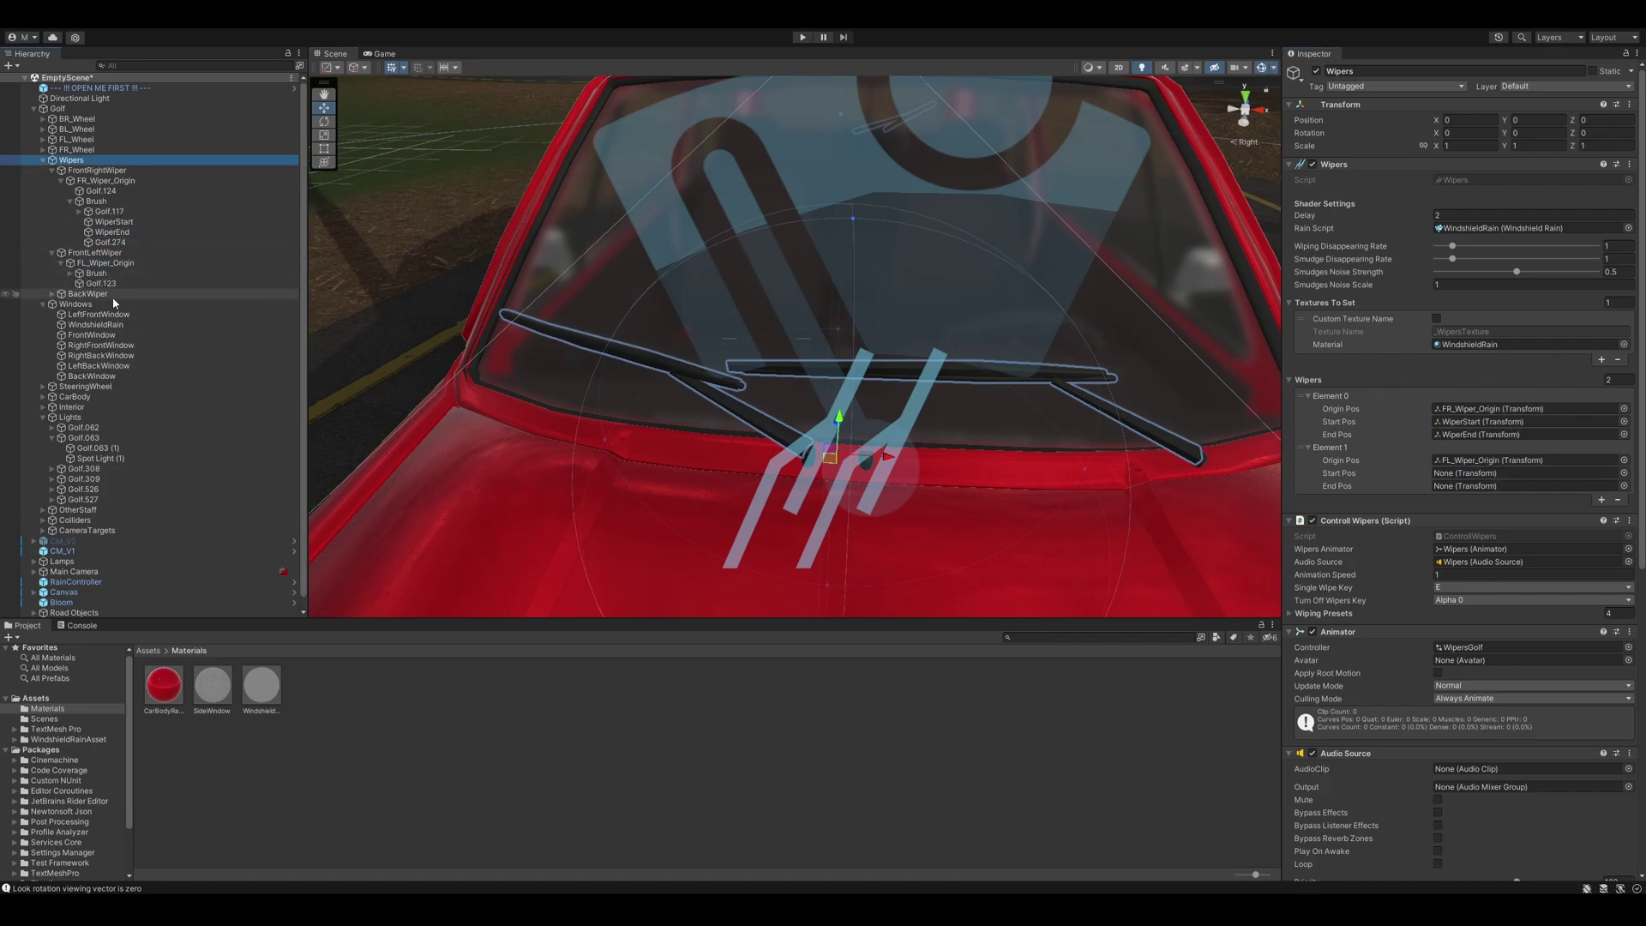
{"action": "left_click", "coordinate": [71, 284]}
{"action": "left_click", "coordinate": [71, 273]}
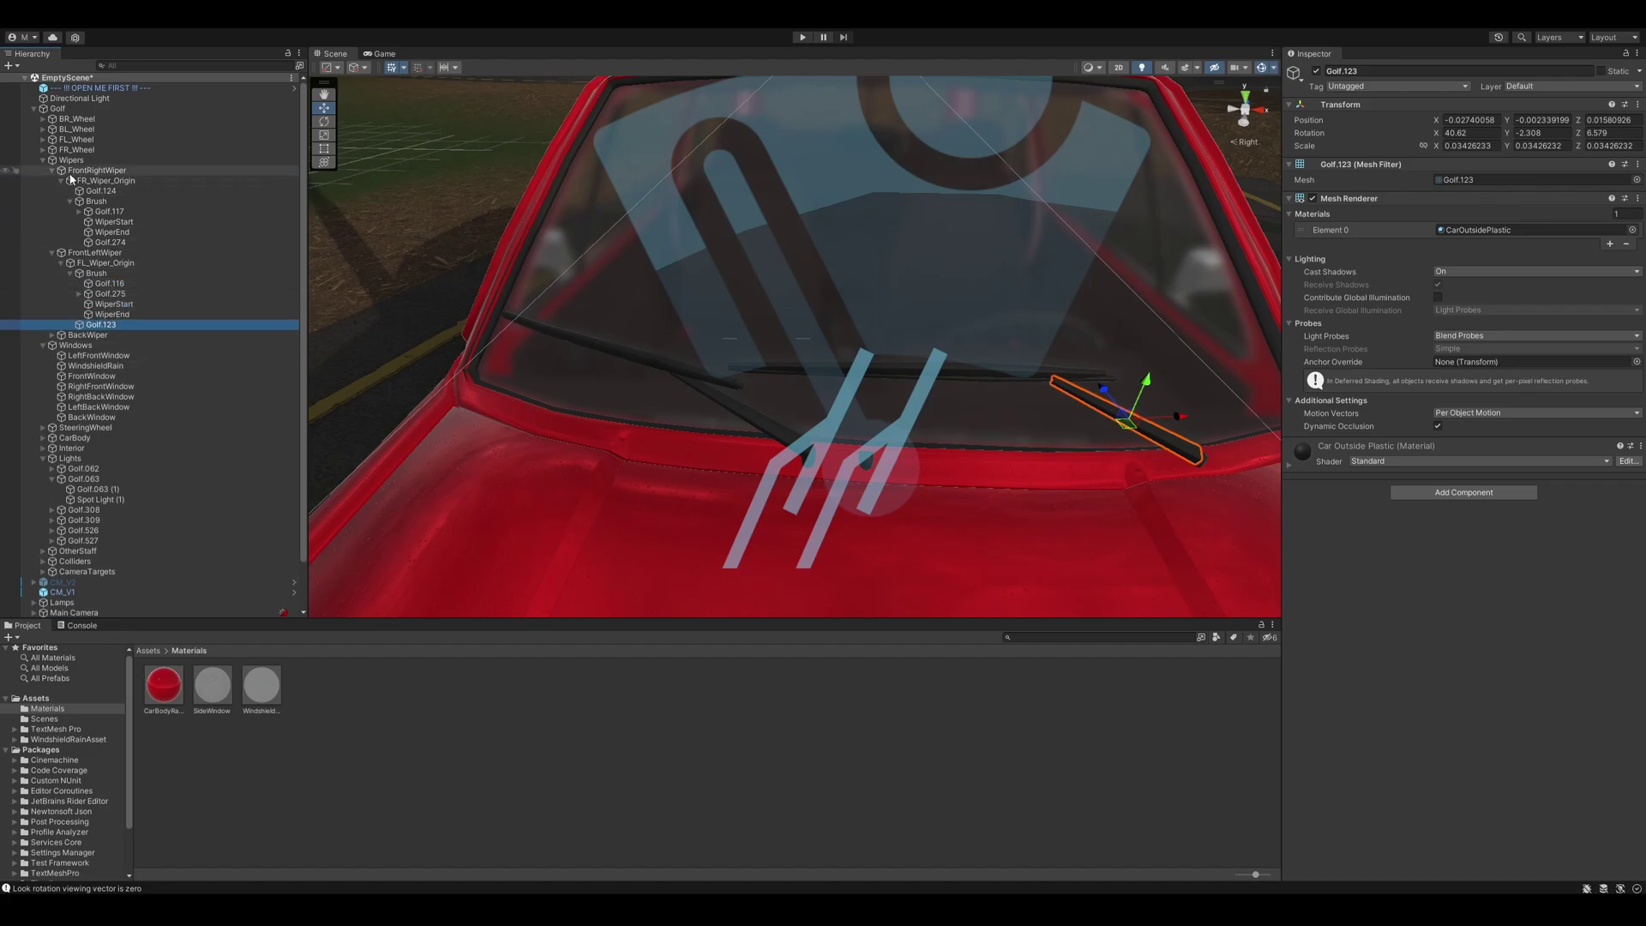
{"action": "left_click", "coordinate": [72, 160]}
{"action": "left_click_drag", "start_coordinate": [108, 308], "coordinate": [1518, 486]}
Step: Assign the Wipers object as the Wipers Script of the WindshieldRain component
{"action": "left_click", "coordinate": [86, 366]}
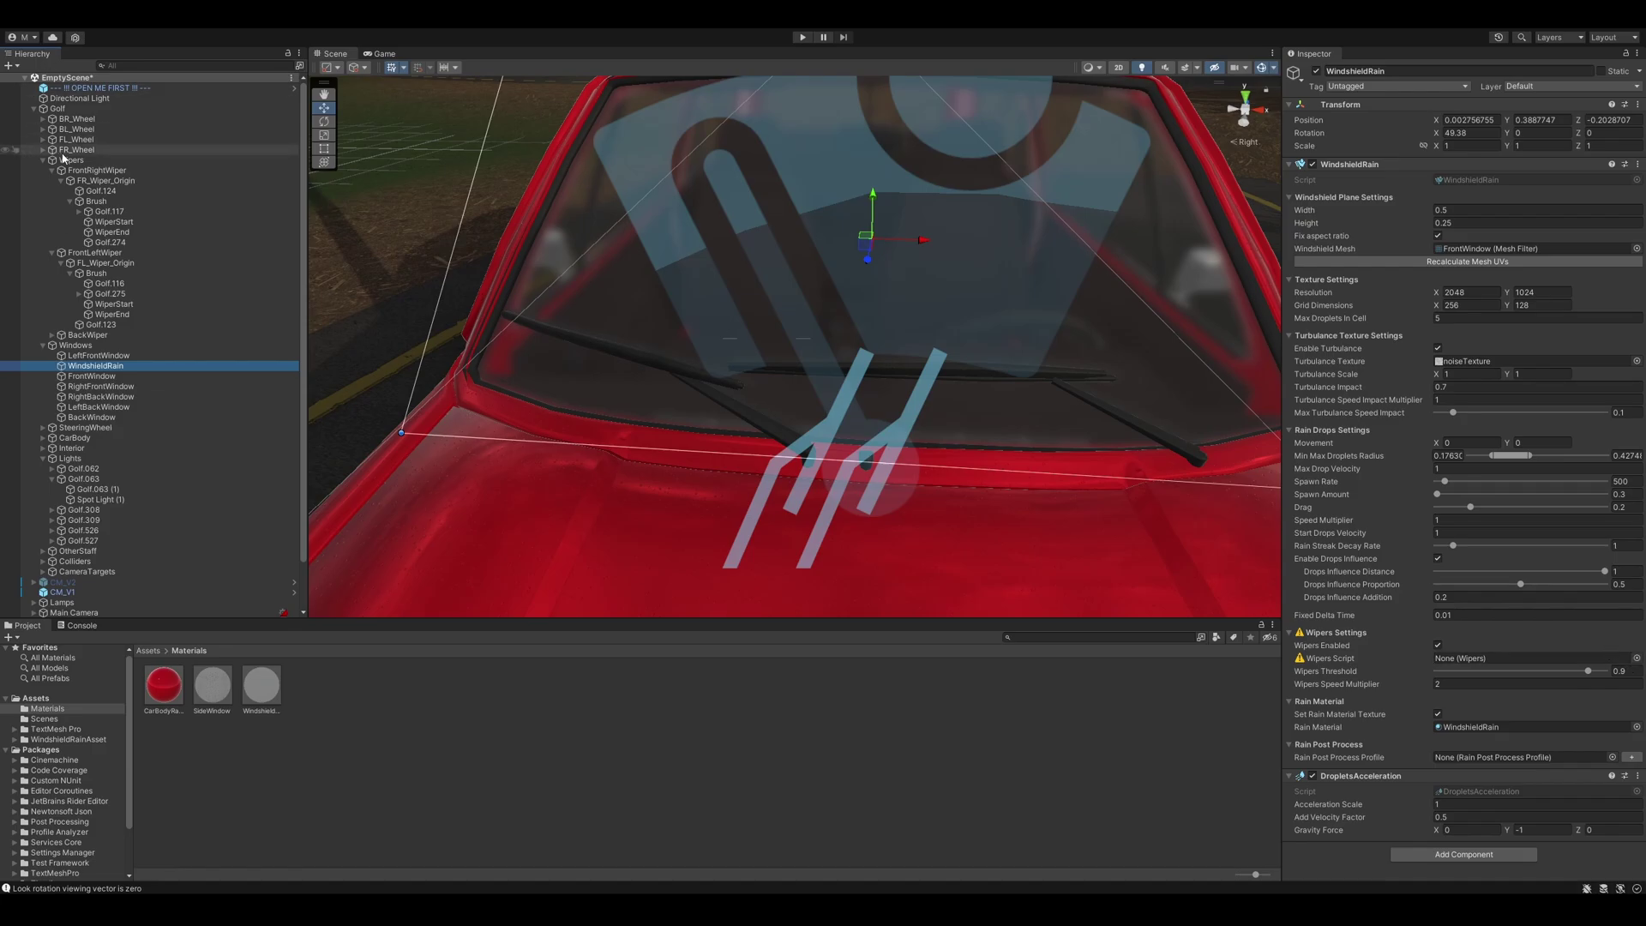
{"action": "left_click_drag", "start_coordinate": [67, 159], "coordinate": [1489, 662]}
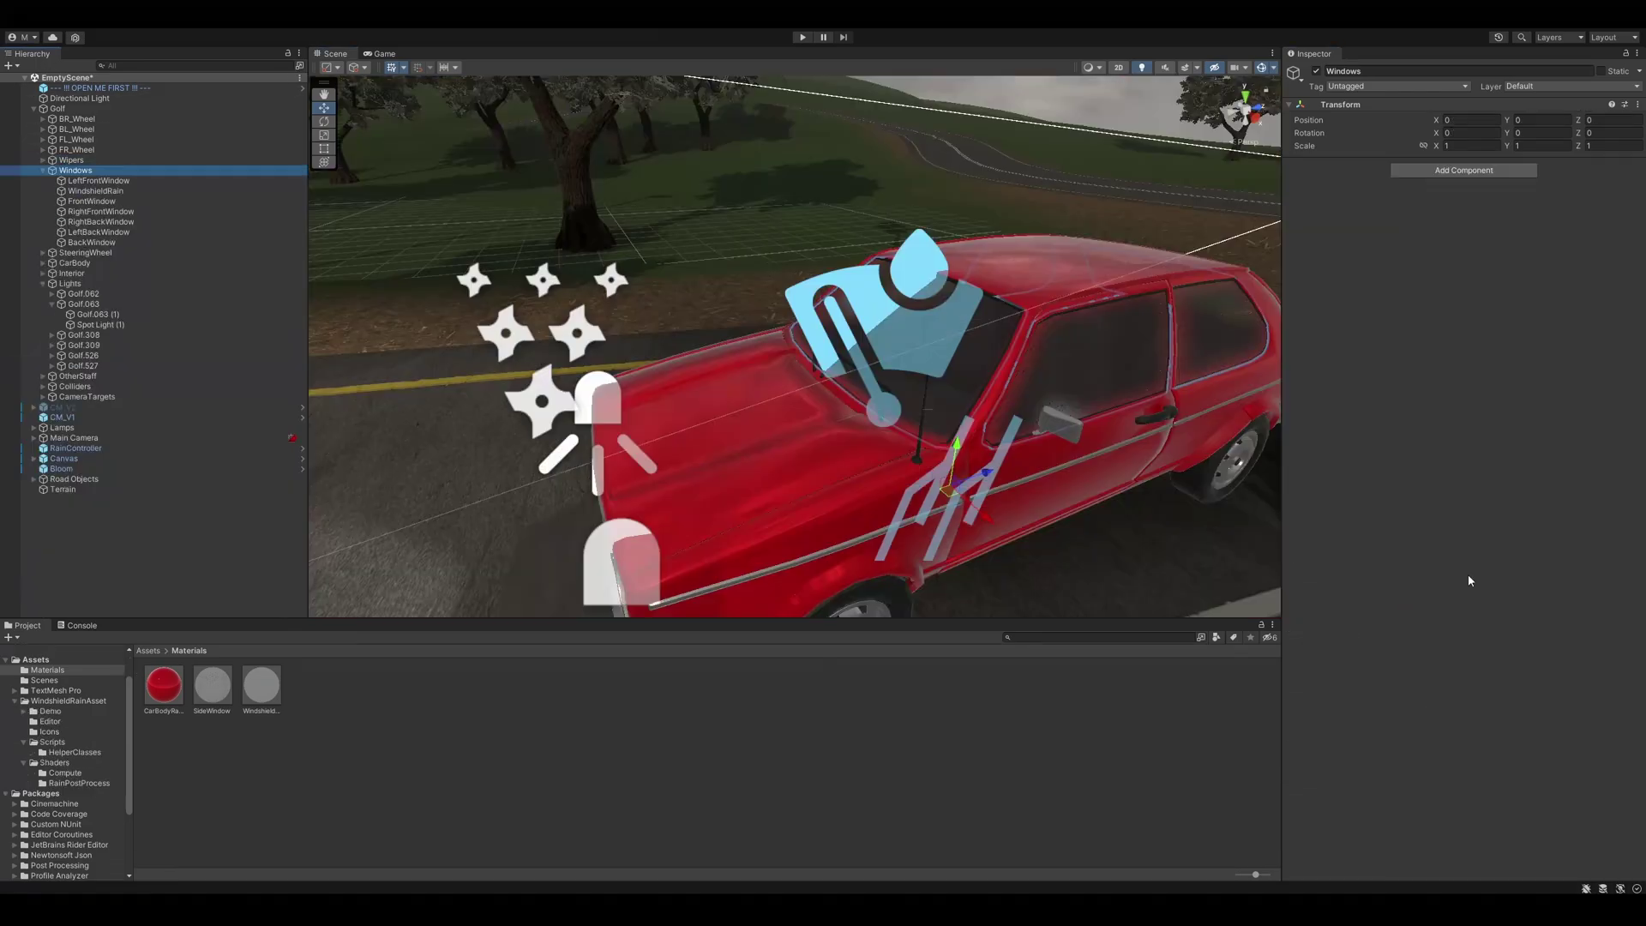
Step: Add a Simple Rain Manager component to the Windows object with CarBodyRain and SideWindow as its Rain Materials
{"action": "left_click", "coordinate": [1506, 174]}
{"action": "left_click", "coordinate": [1486, 362]}
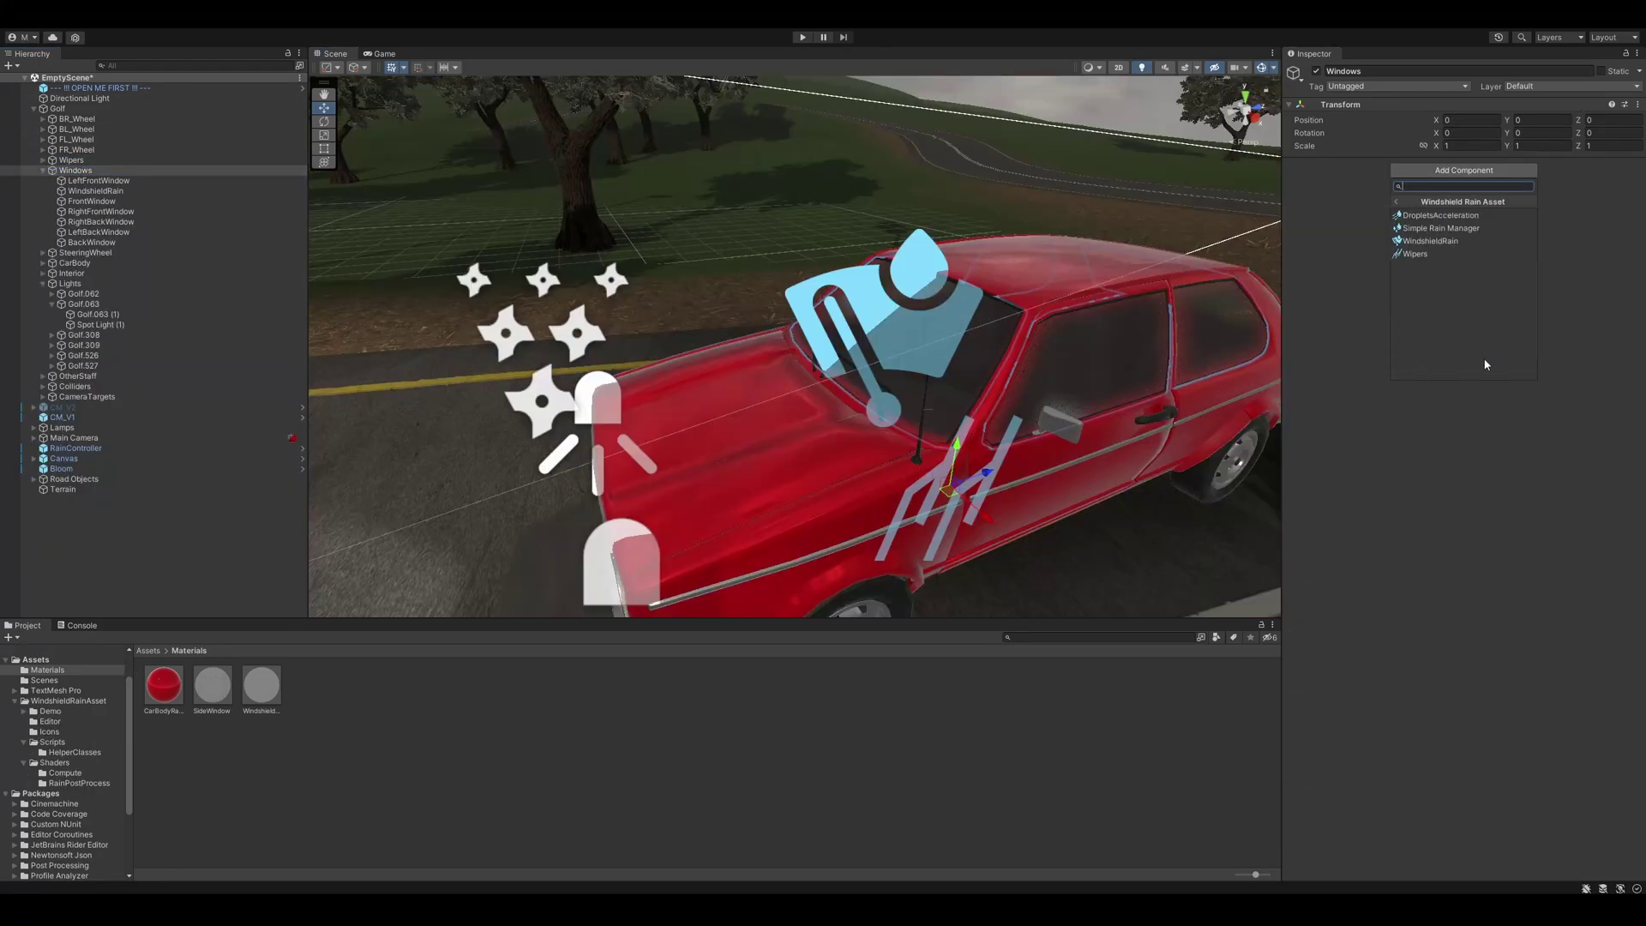
{"action": "left_click", "coordinate": [1468, 229]}
{"action": "left_click", "coordinate": [1609, 275]}
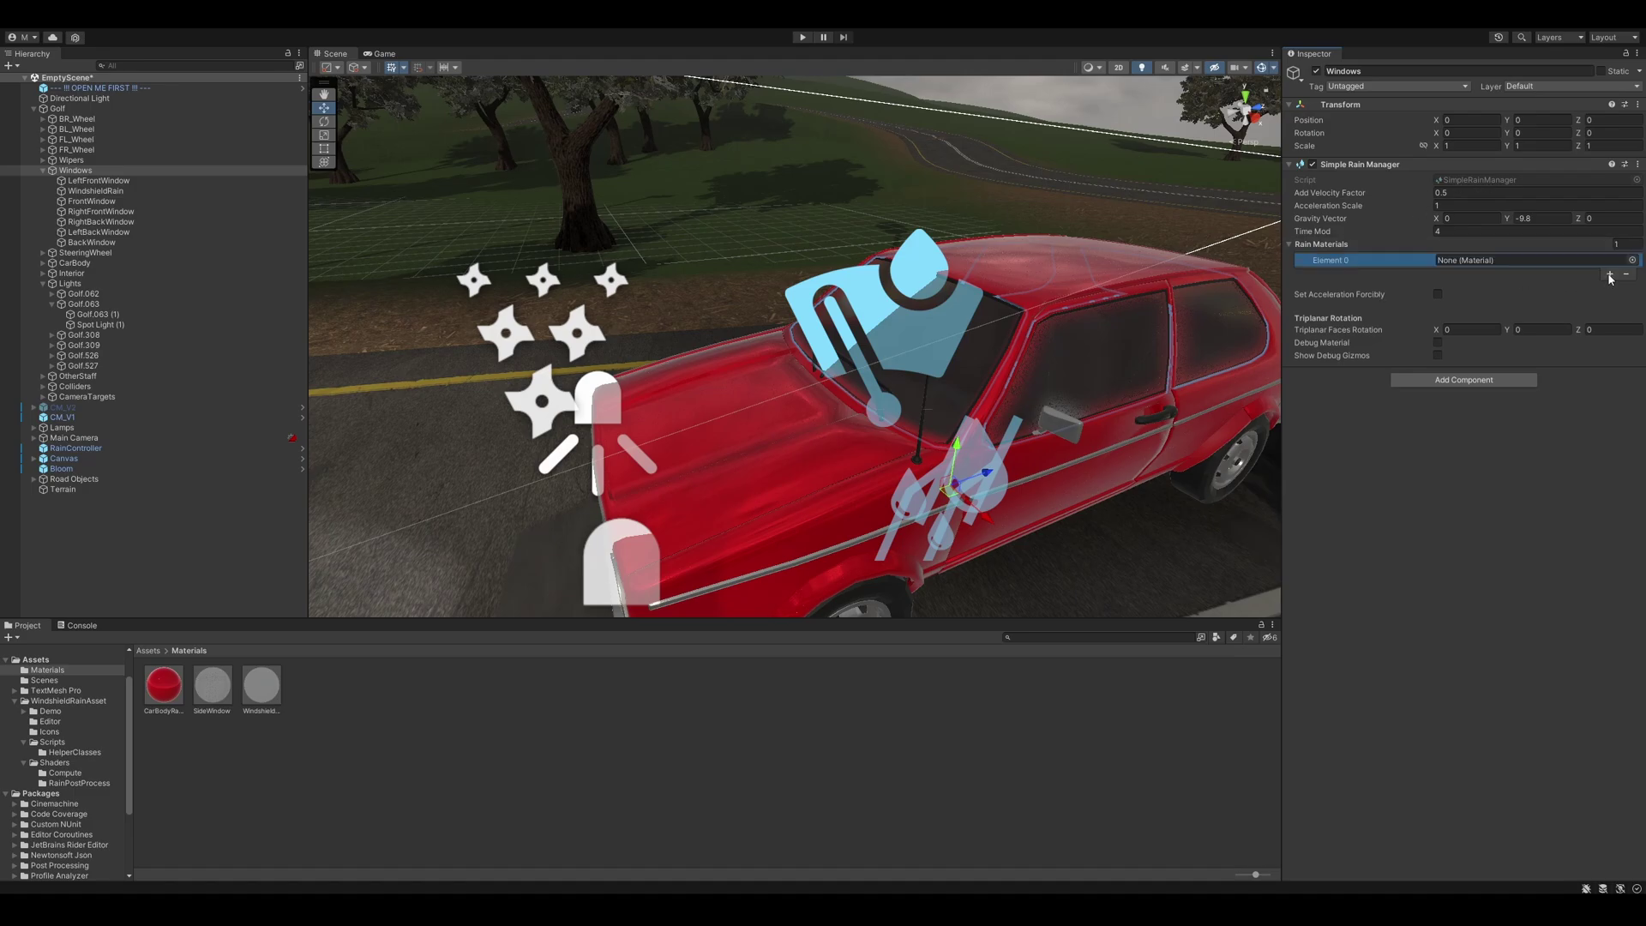
{"action": "left_click", "coordinate": [1609, 275]}
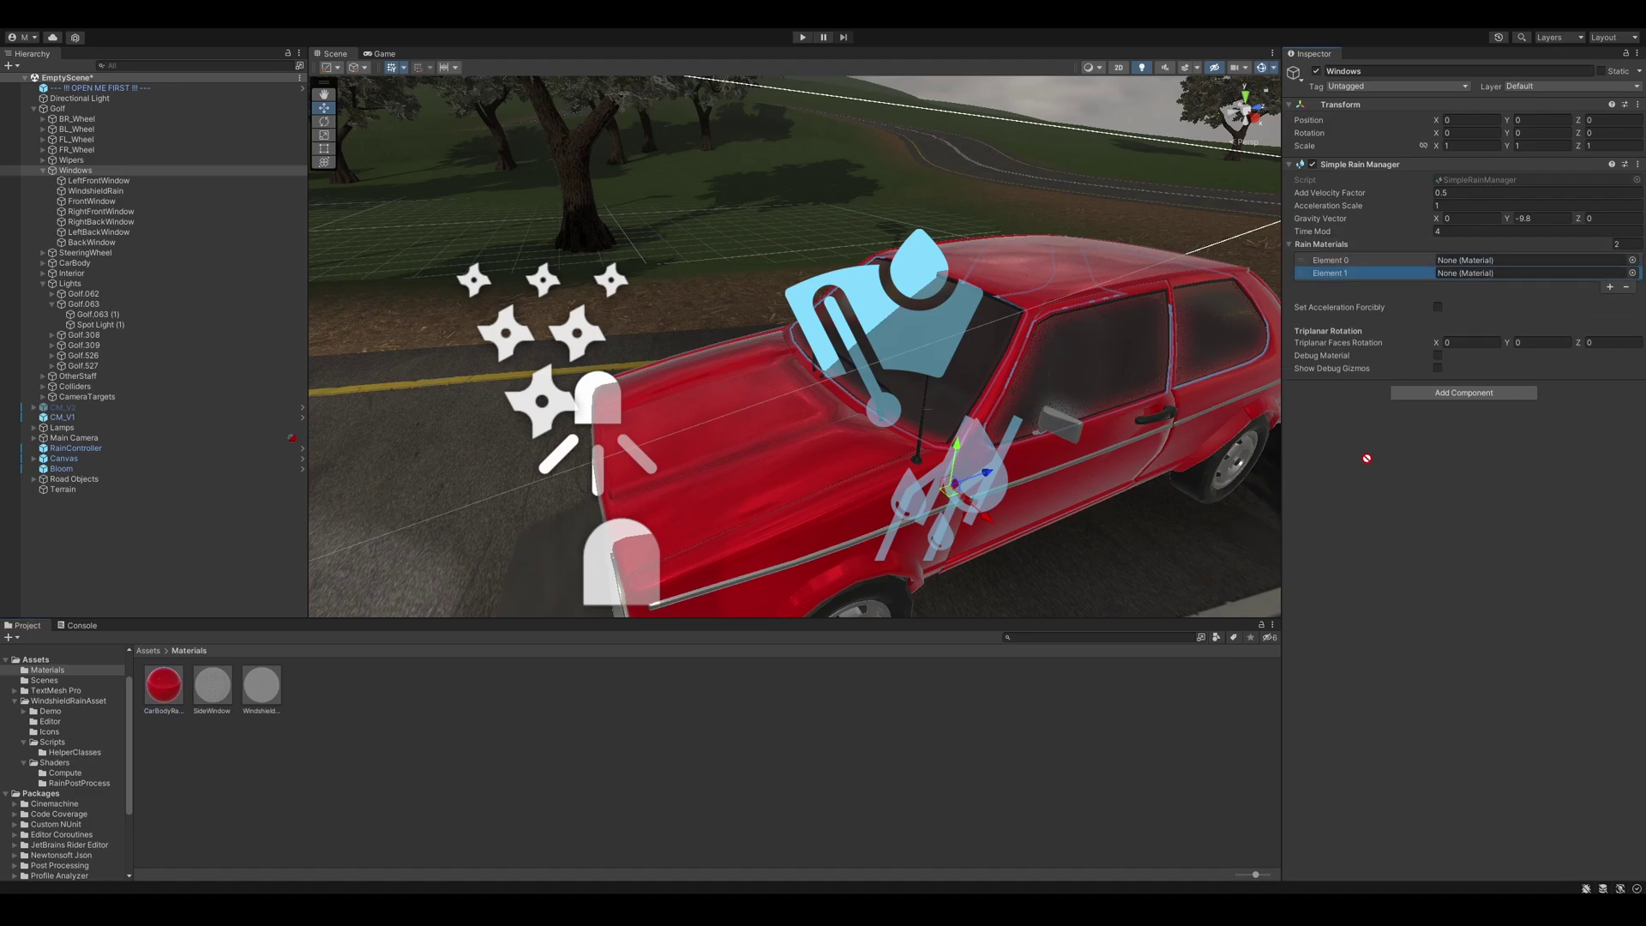
{"action": "left_click_drag", "start_coordinate": [1367, 458], "coordinate": [1507, 263]}
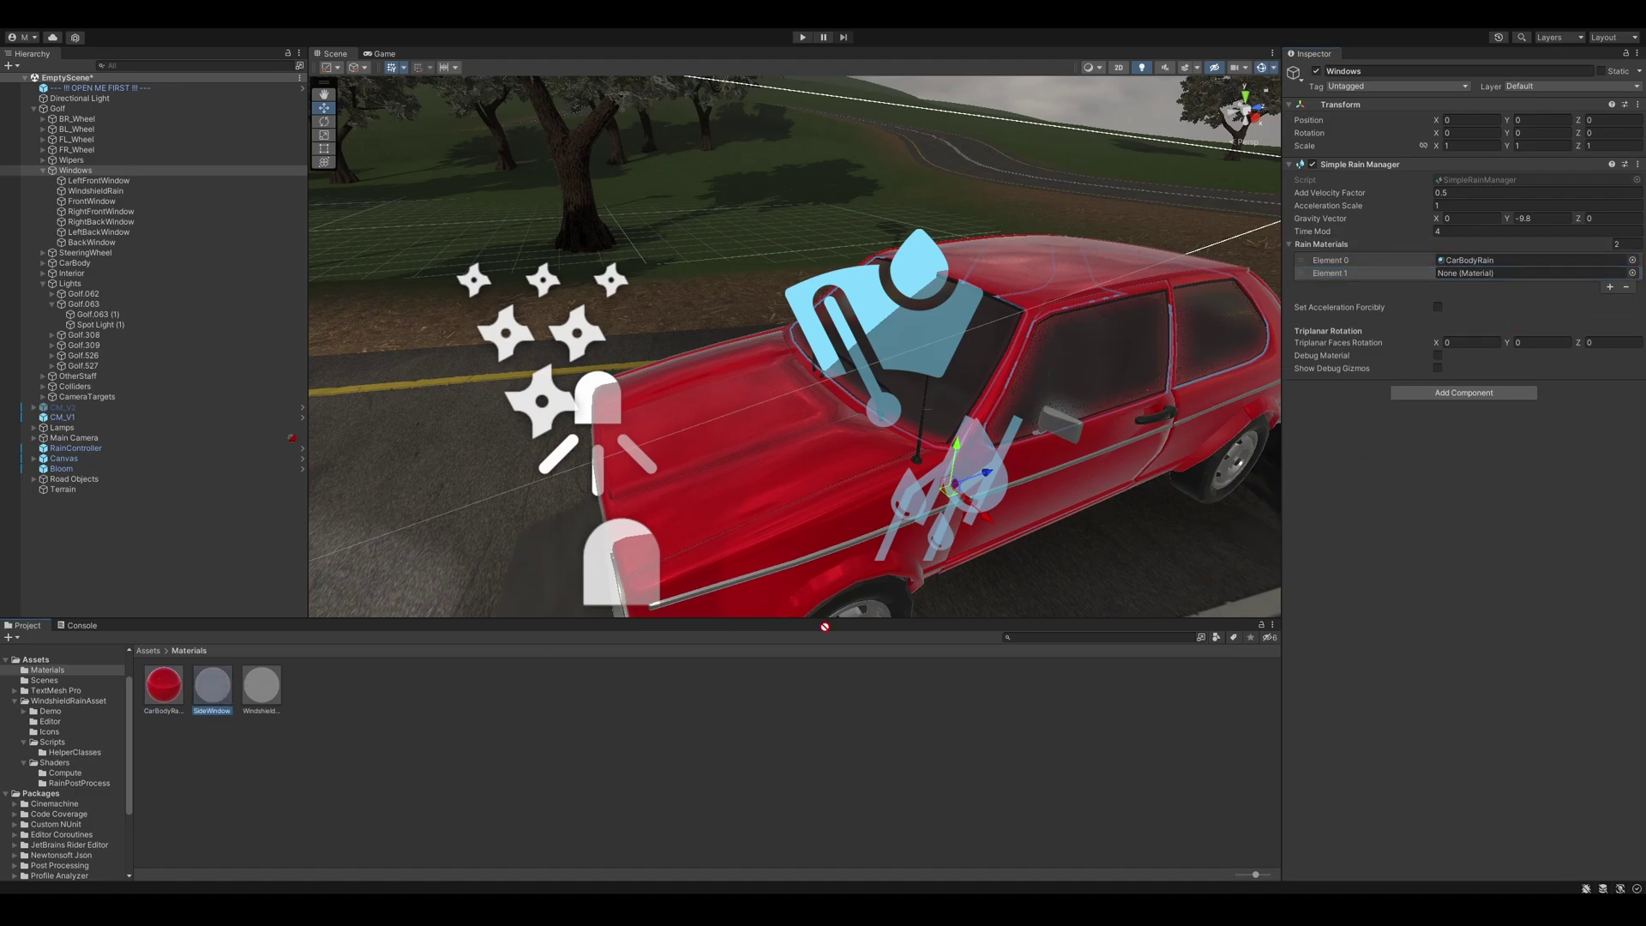
{"action": "left_click_drag", "start_coordinate": [213, 686], "coordinate": [1537, 275]}
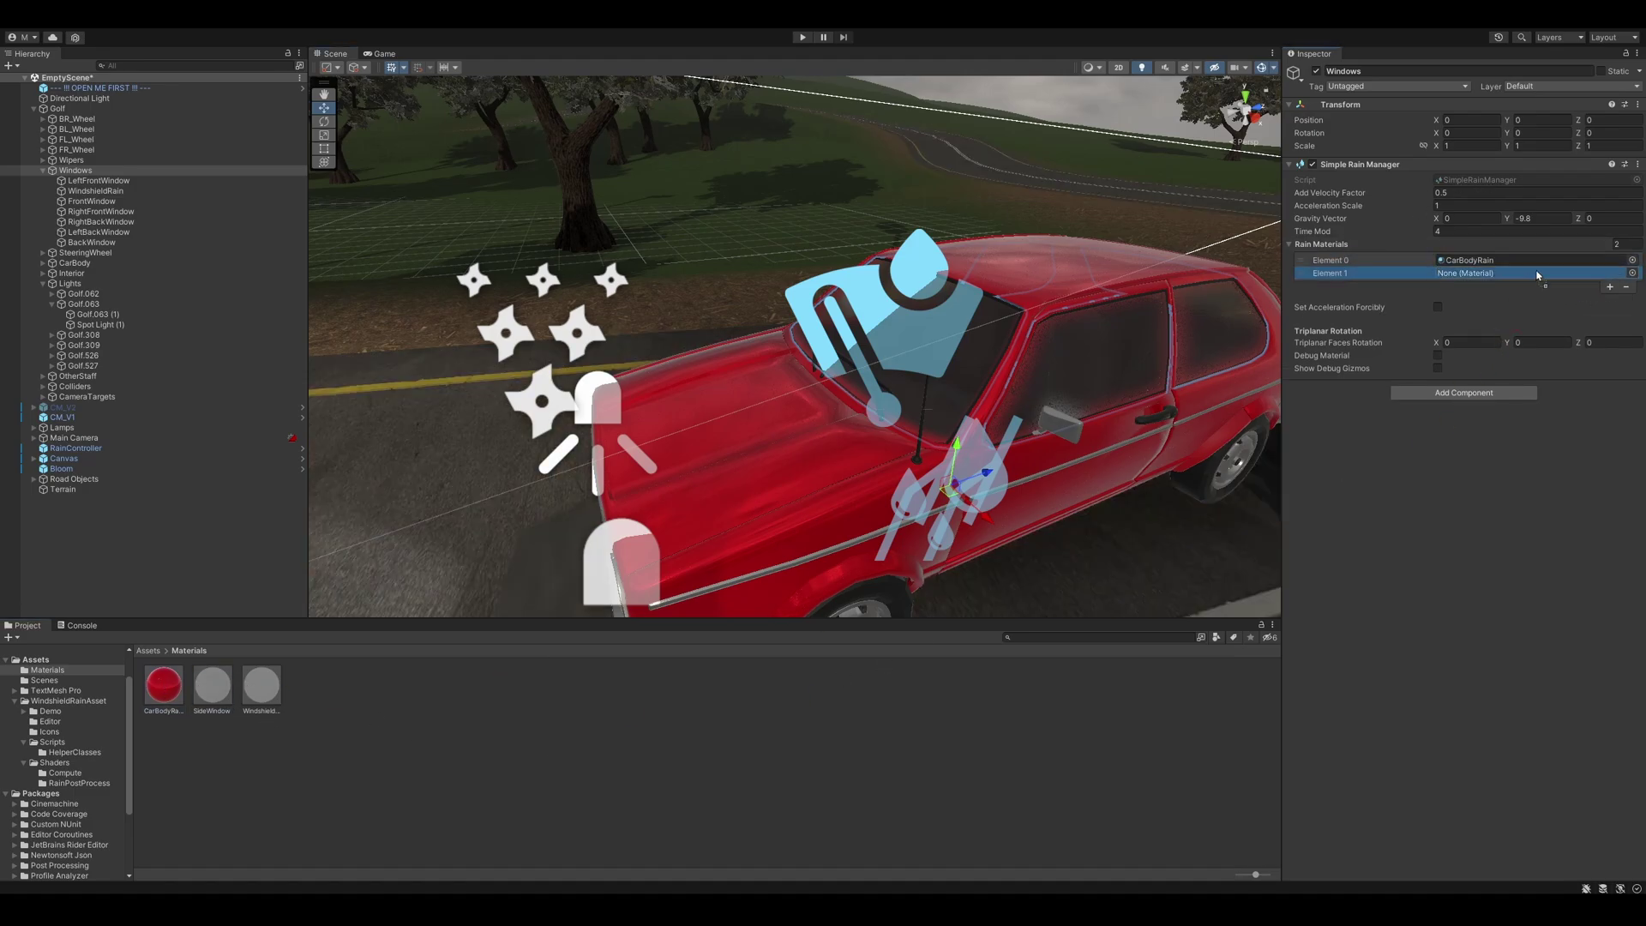
Step: Check the triplanar face directions on the car by switching the Simple Rain Manager's Debug Material on and off again
{"action": "left_click", "coordinate": [1437, 354]}
{"action": "right_click_drag", "start_coordinate": [923, 348], "coordinate": [969, 363]}
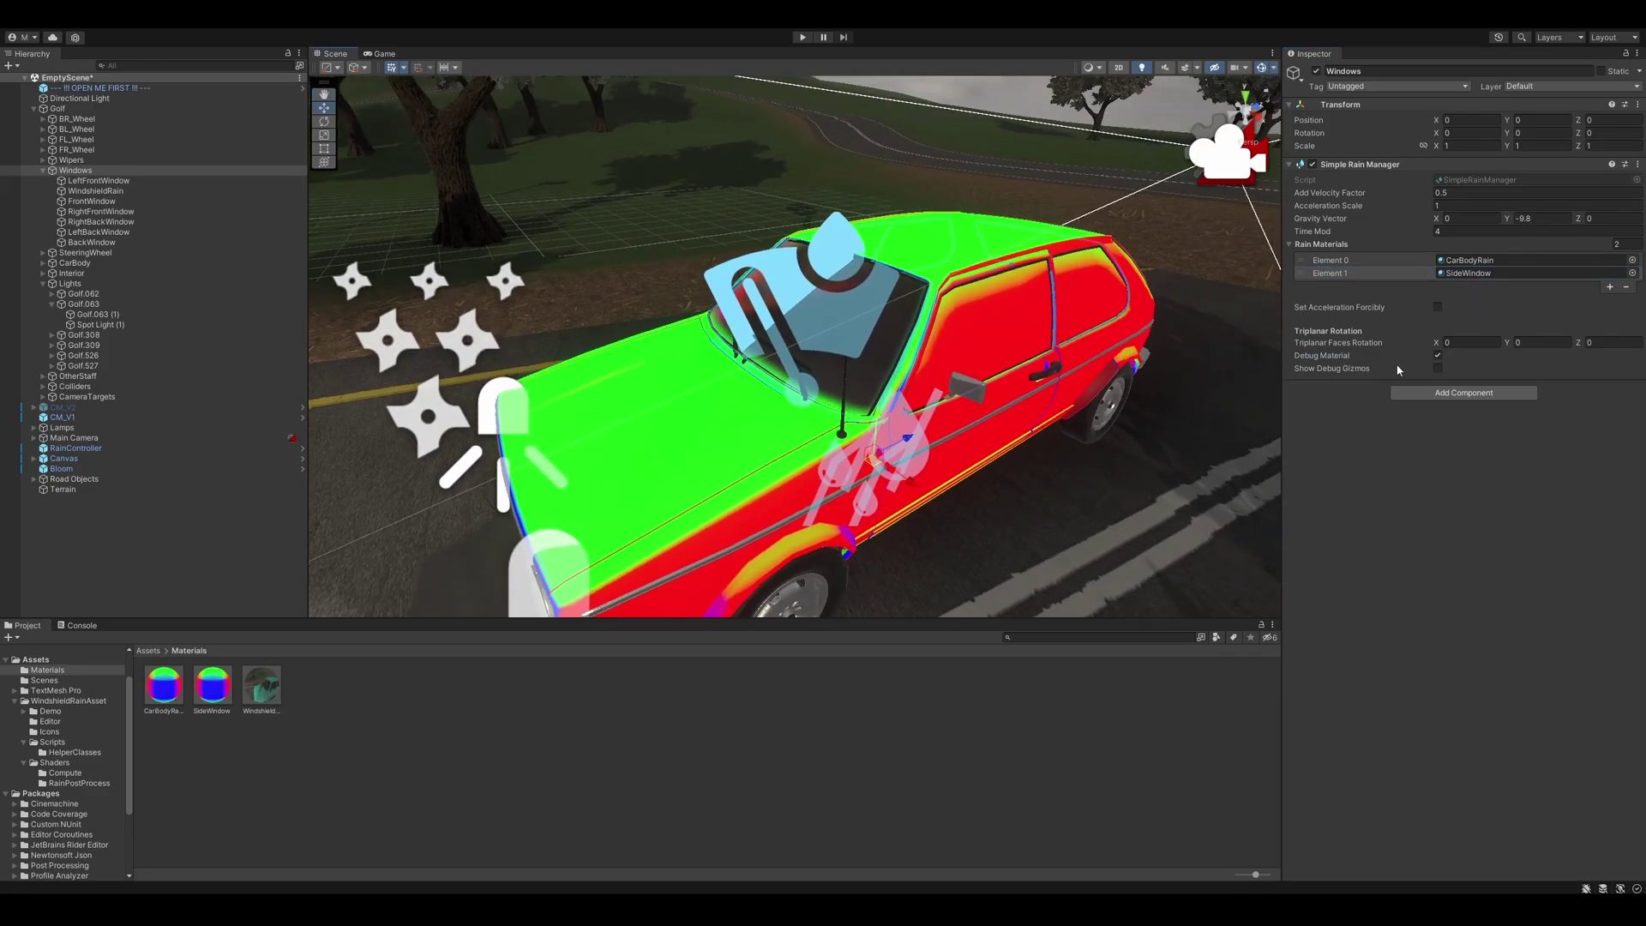
{"action": "left_click", "coordinate": [1438, 355]}
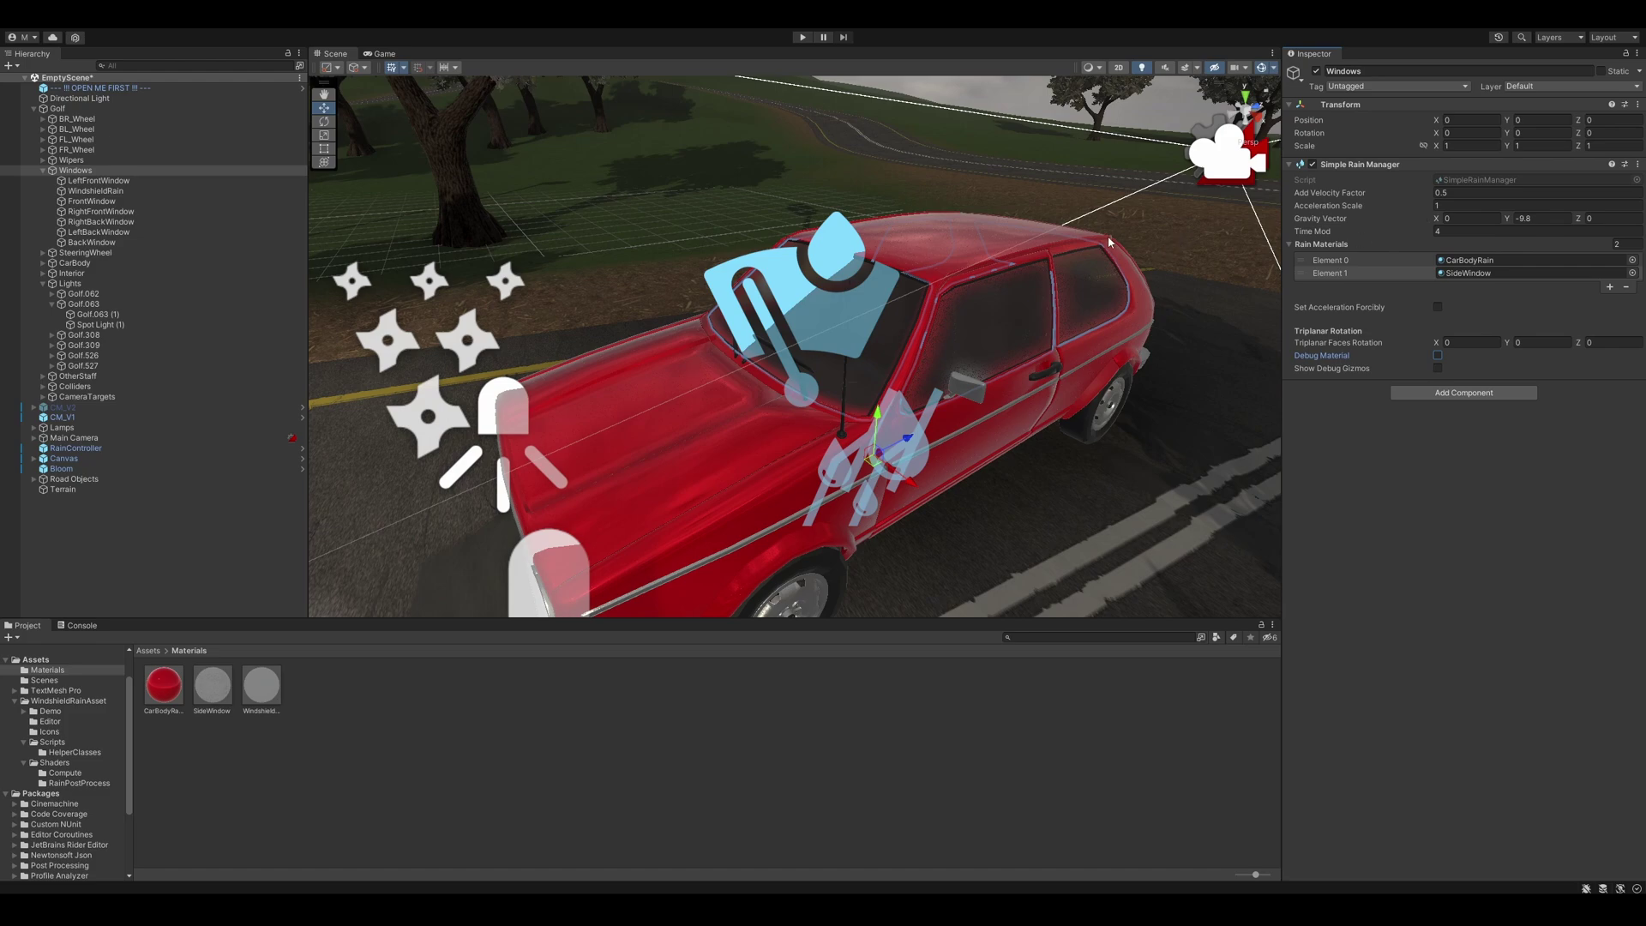
Step: Save the scene and run it in Play mode
{"action": "key", "text": "ctrl+s"}
{"action": "left_click", "coordinate": [803, 37]}
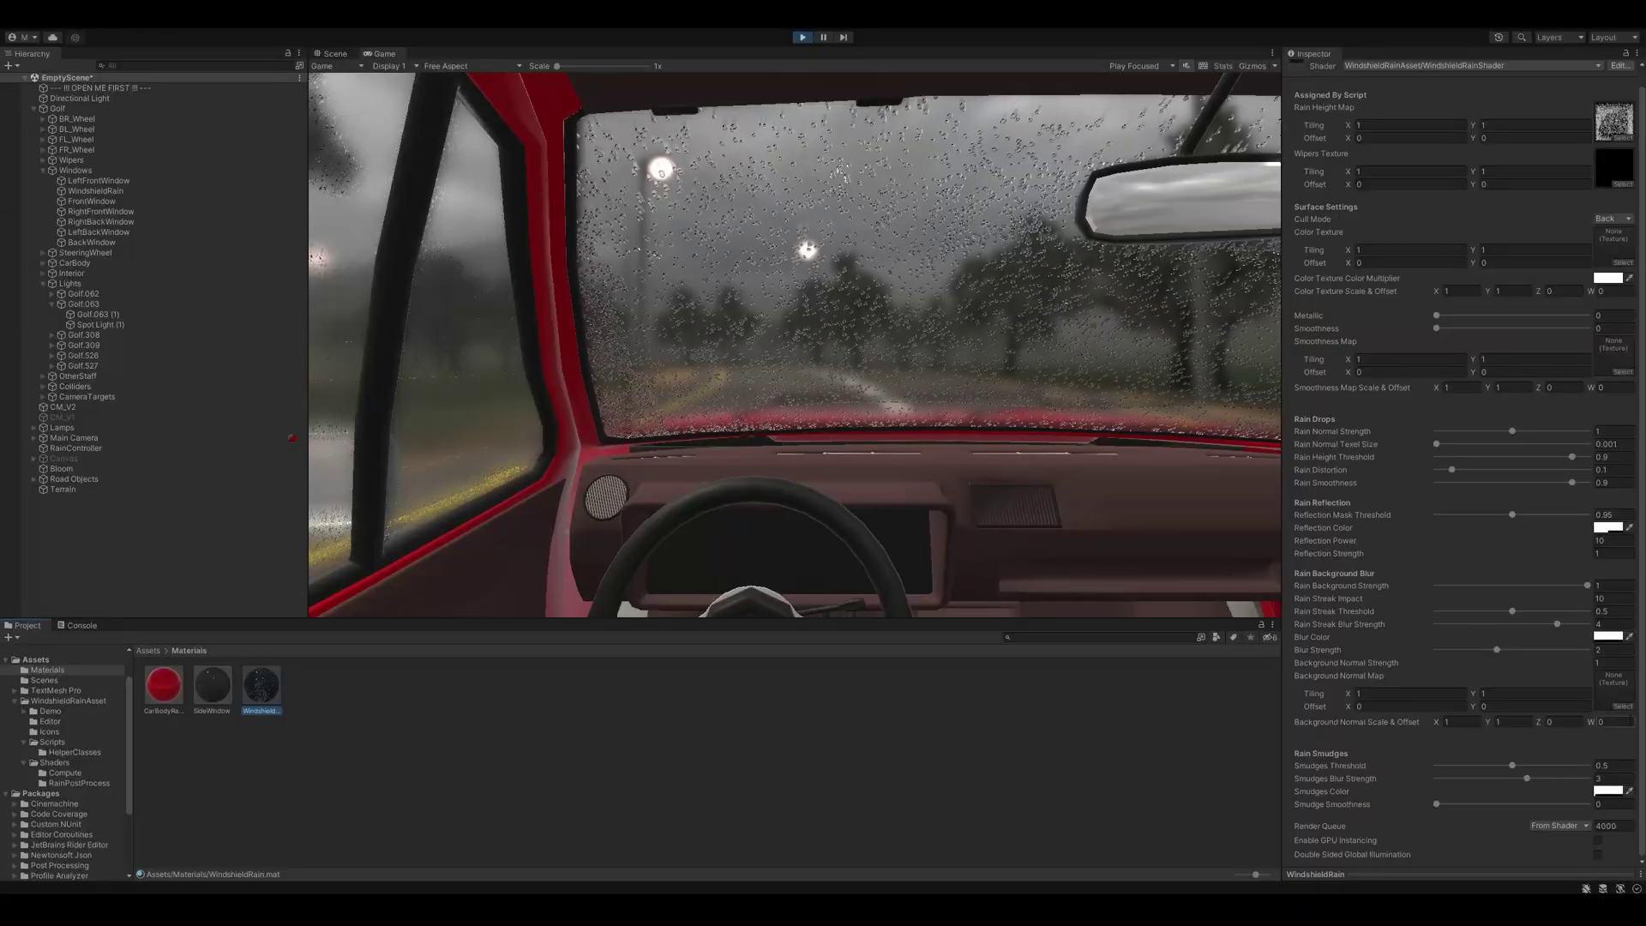
Step: Assign rain_normal as the WindshieldRain material's Background Normal Map with an X and Y scale of 20 and a Background Normal Strength of 0.07
{"action": "left_click", "coordinate": [1621, 705]}
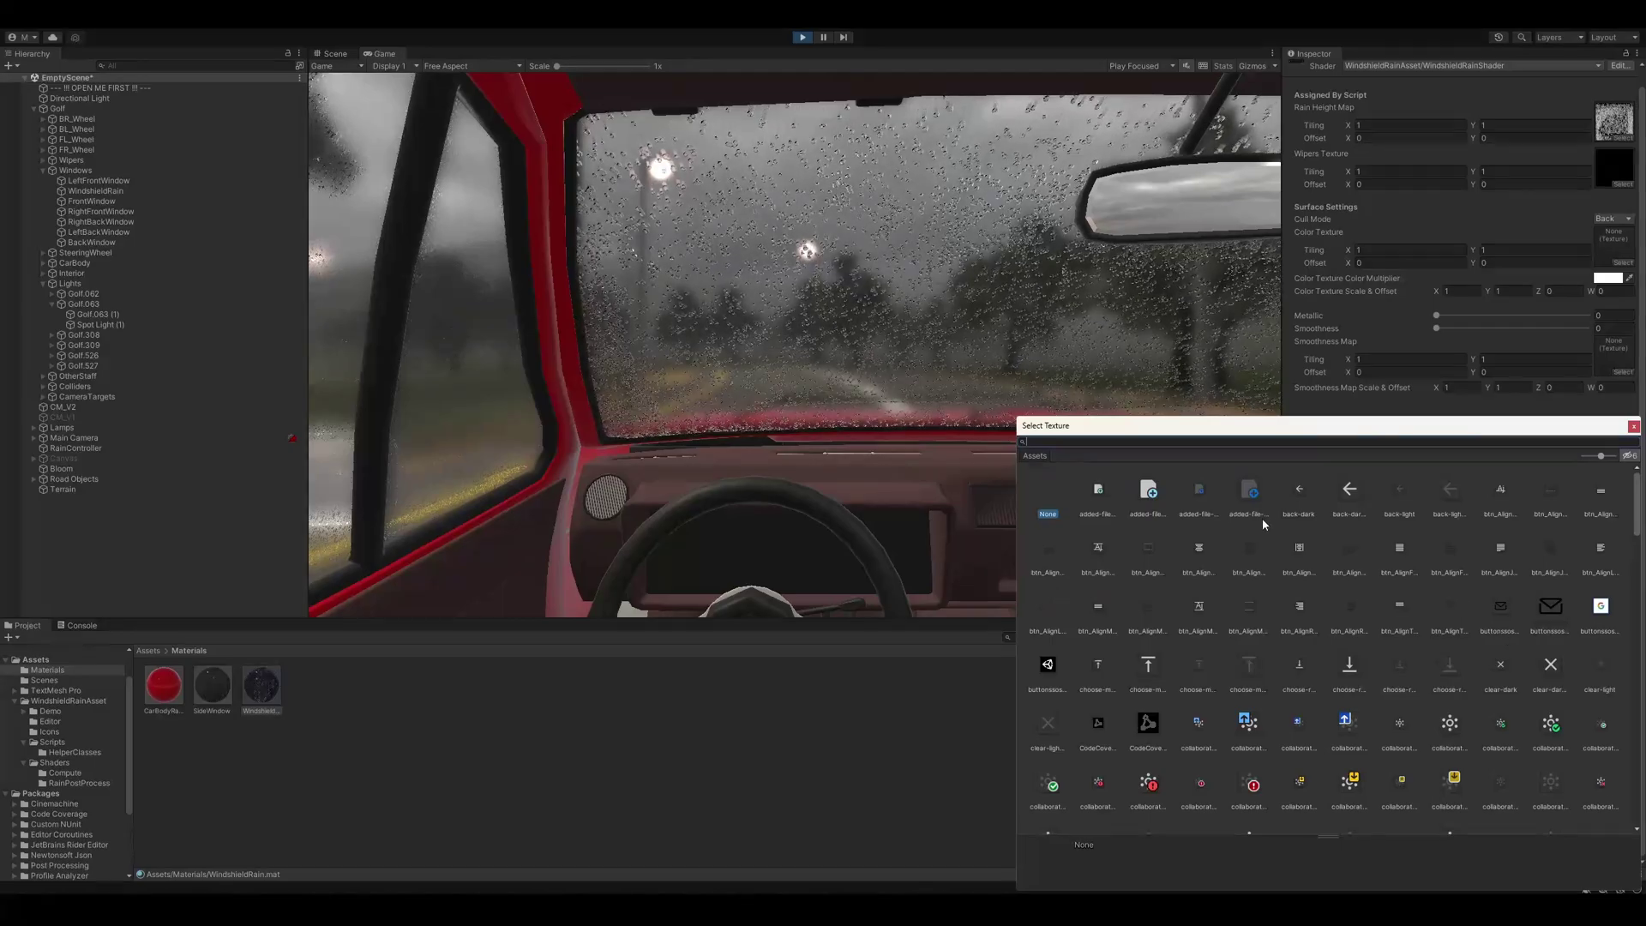
{"action": "type", "text": "rain"}
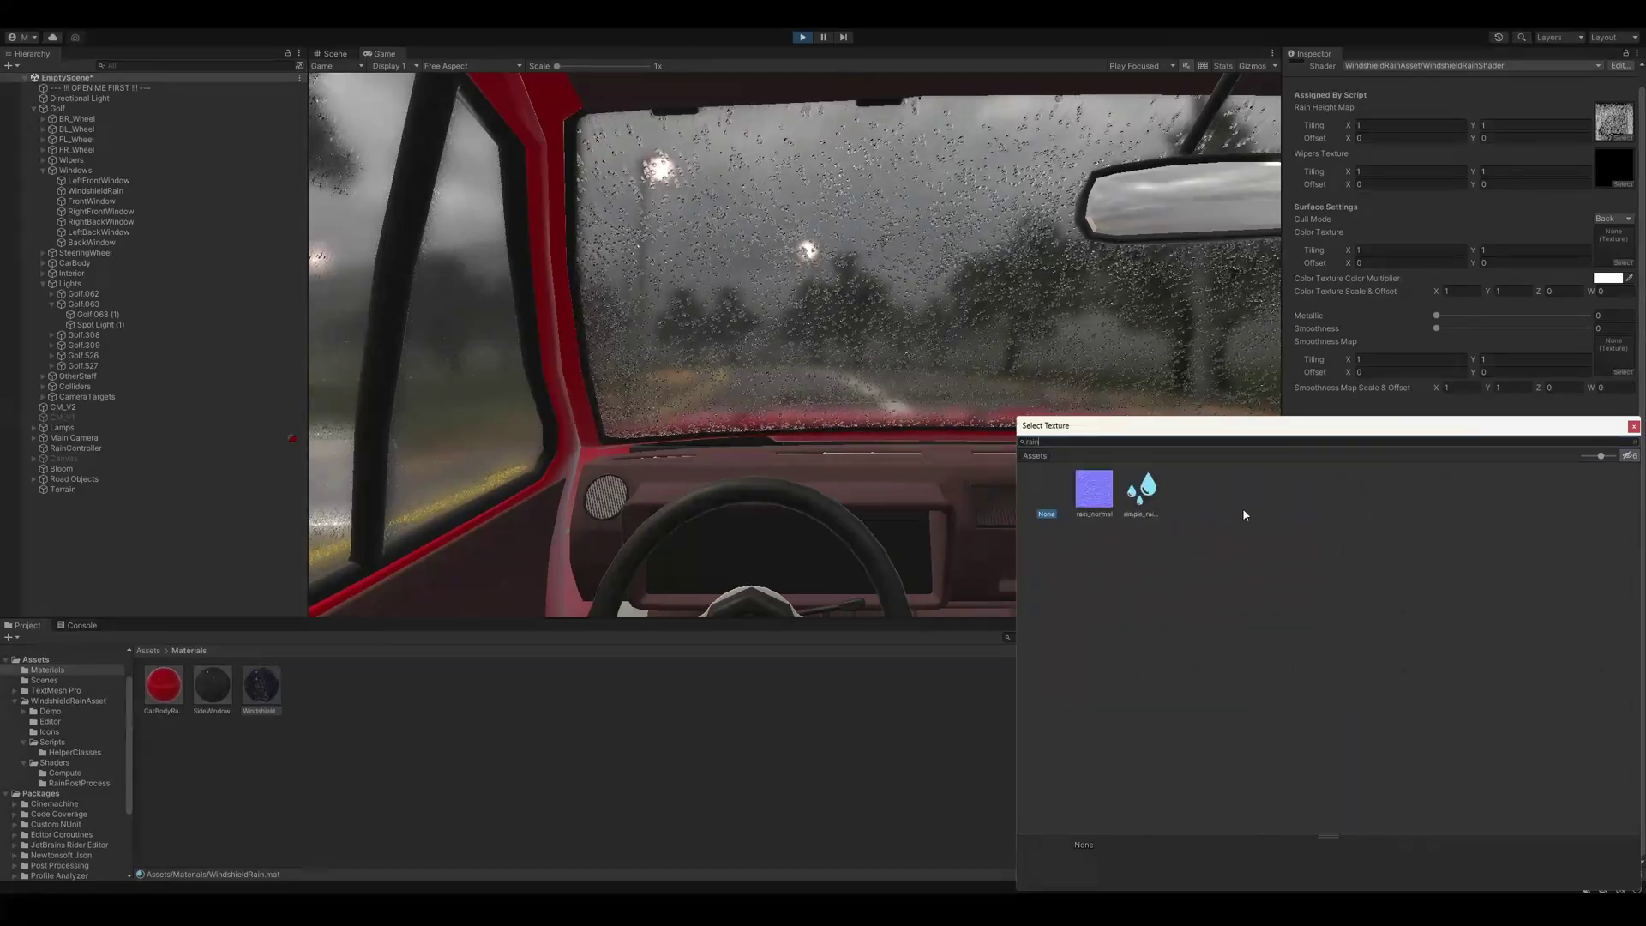
{"action": "double_click", "coordinate": [1090, 491]}
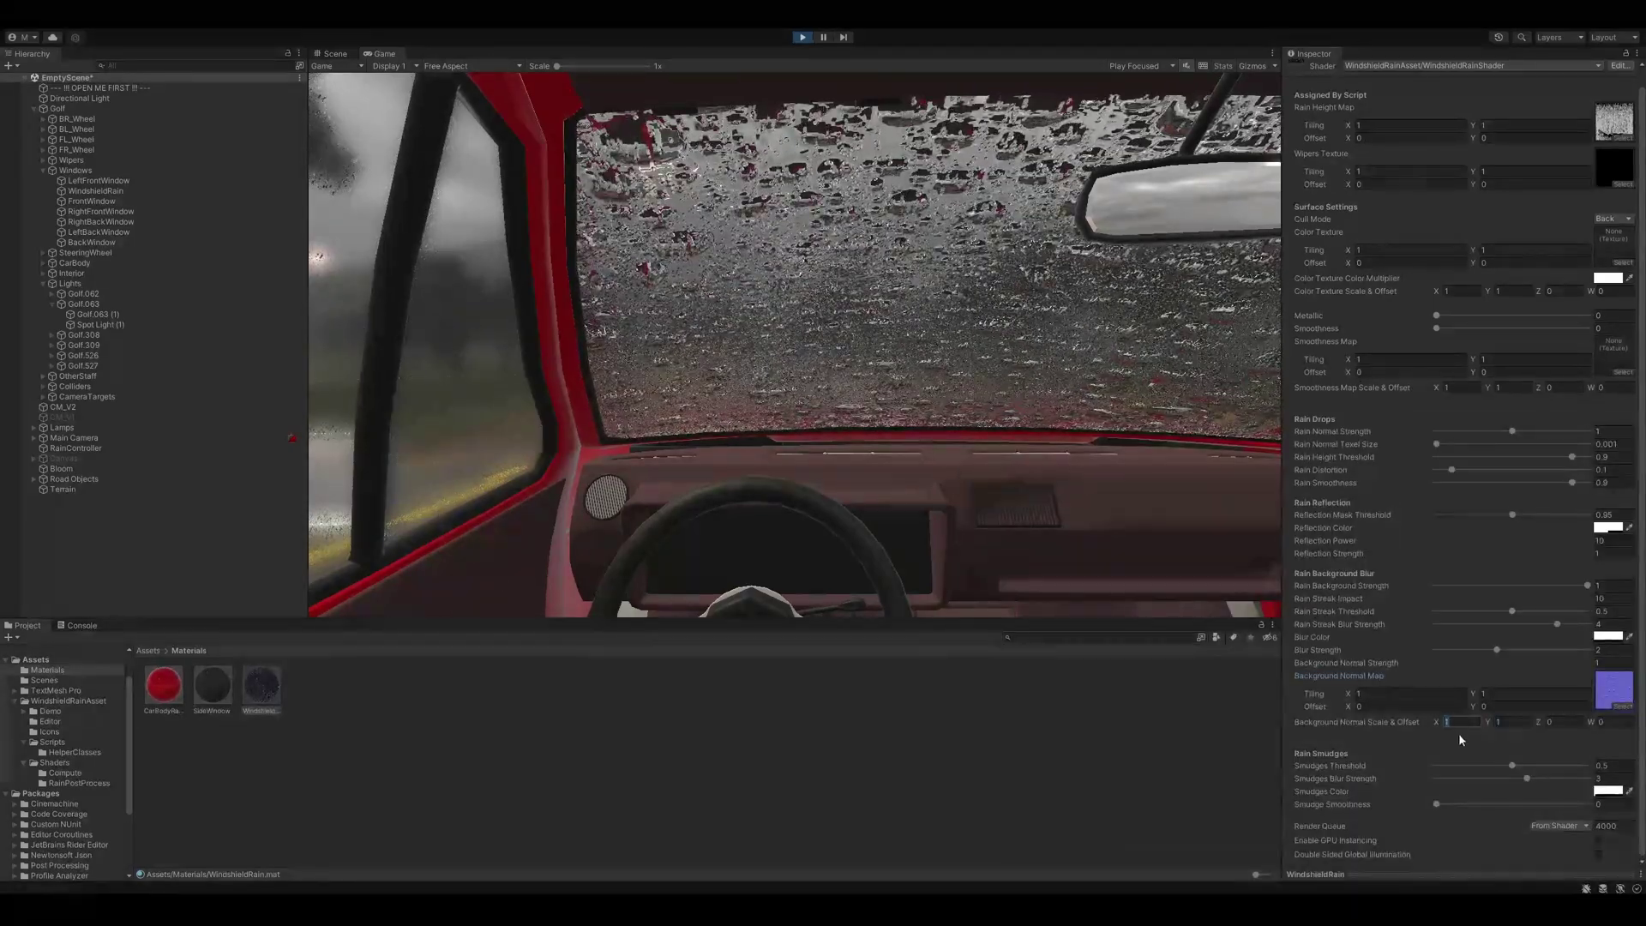
{"action": "type", "text": "20"}
{"action": "key", "text": "Tab"}
{"action": "type", "text": "20"}
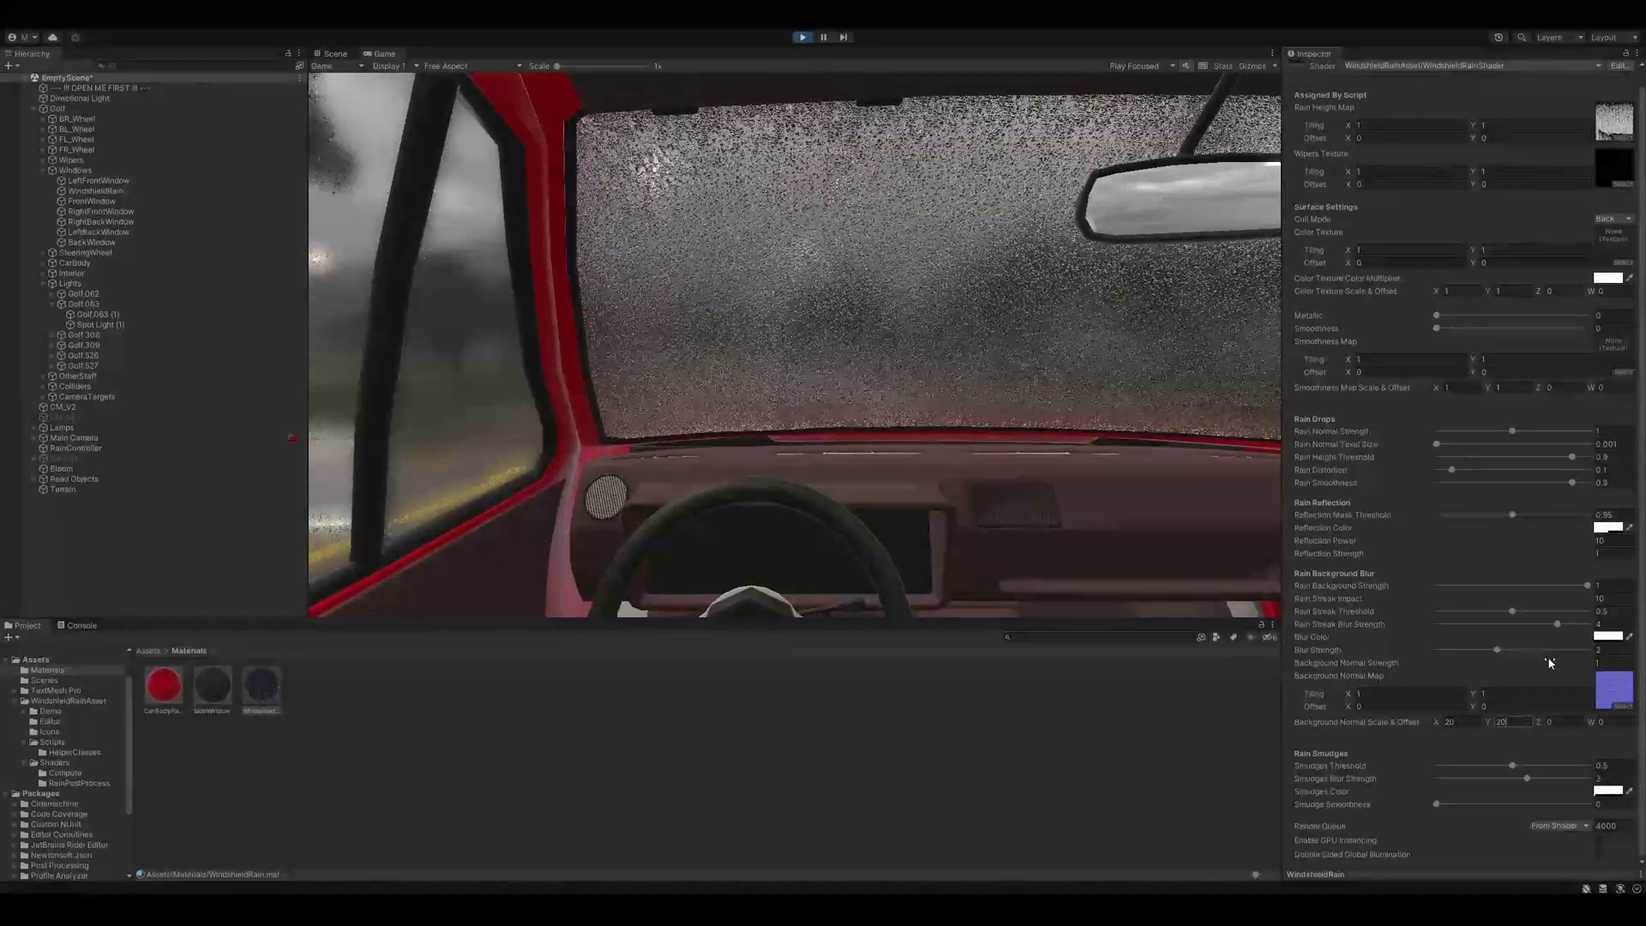
{"action": "left_click_drag", "start_coordinate": [1390, 665], "coordinate": [1366, 668]}
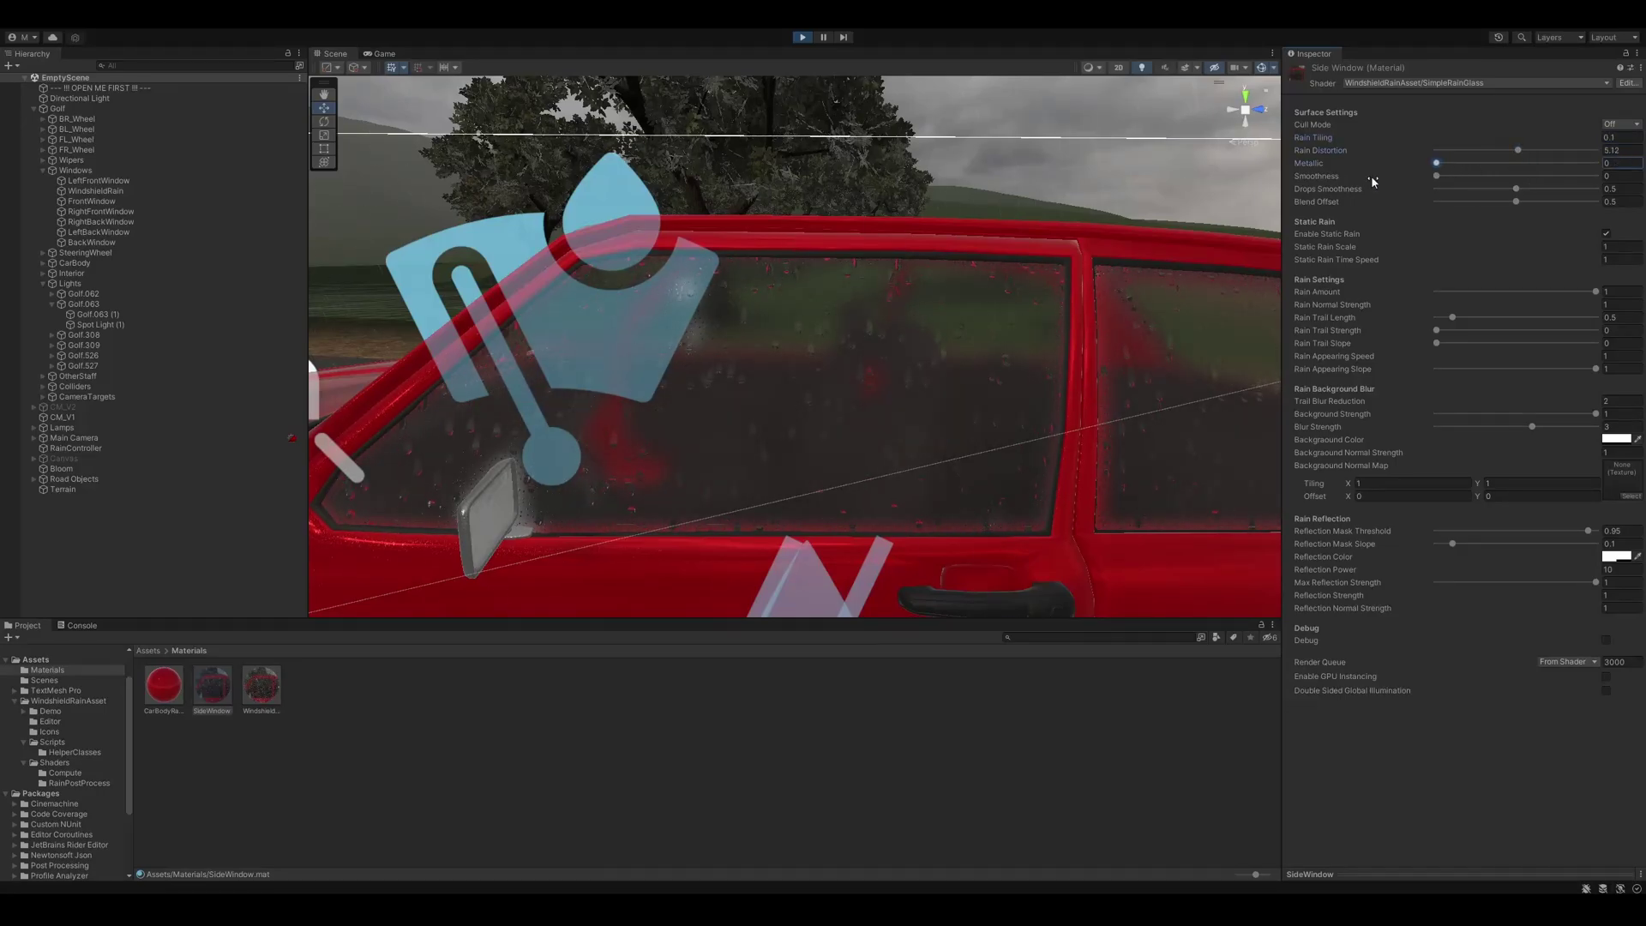
Step: Set the SideWindow material's Smoothness to 0.656 and Drops Smoothness to 0.782, and disable its static rain
{"action": "left_click_drag", "start_coordinate": [1448, 182], "coordinate": [1561, 187]}
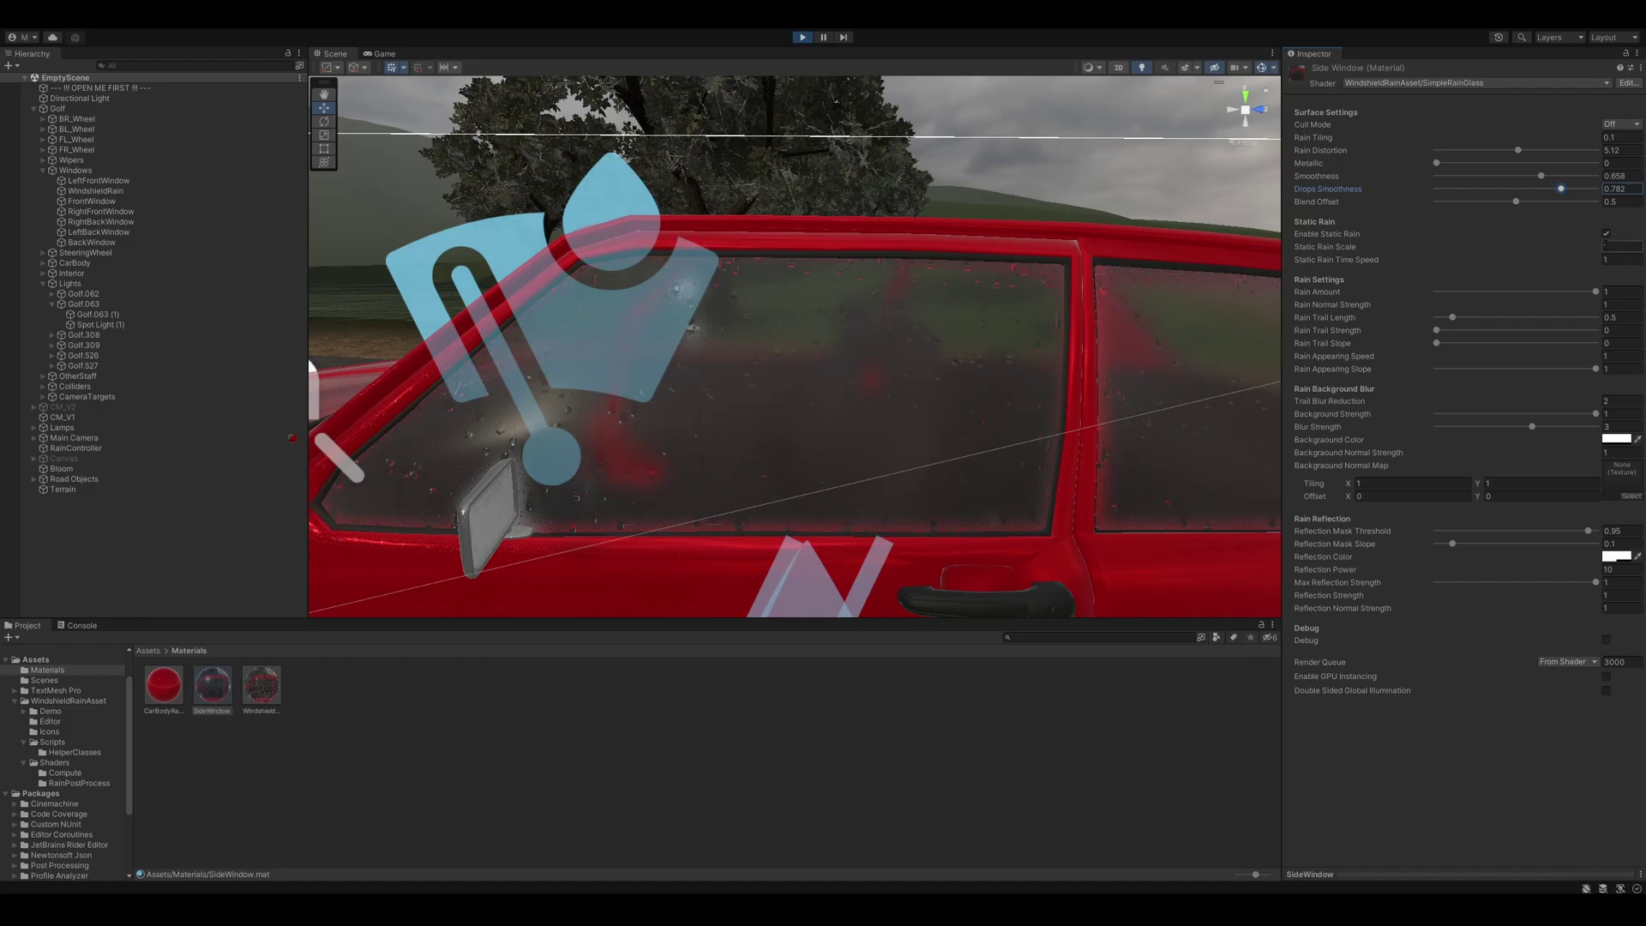
{"action": "left_click", "coordinate": [1605, 233]}
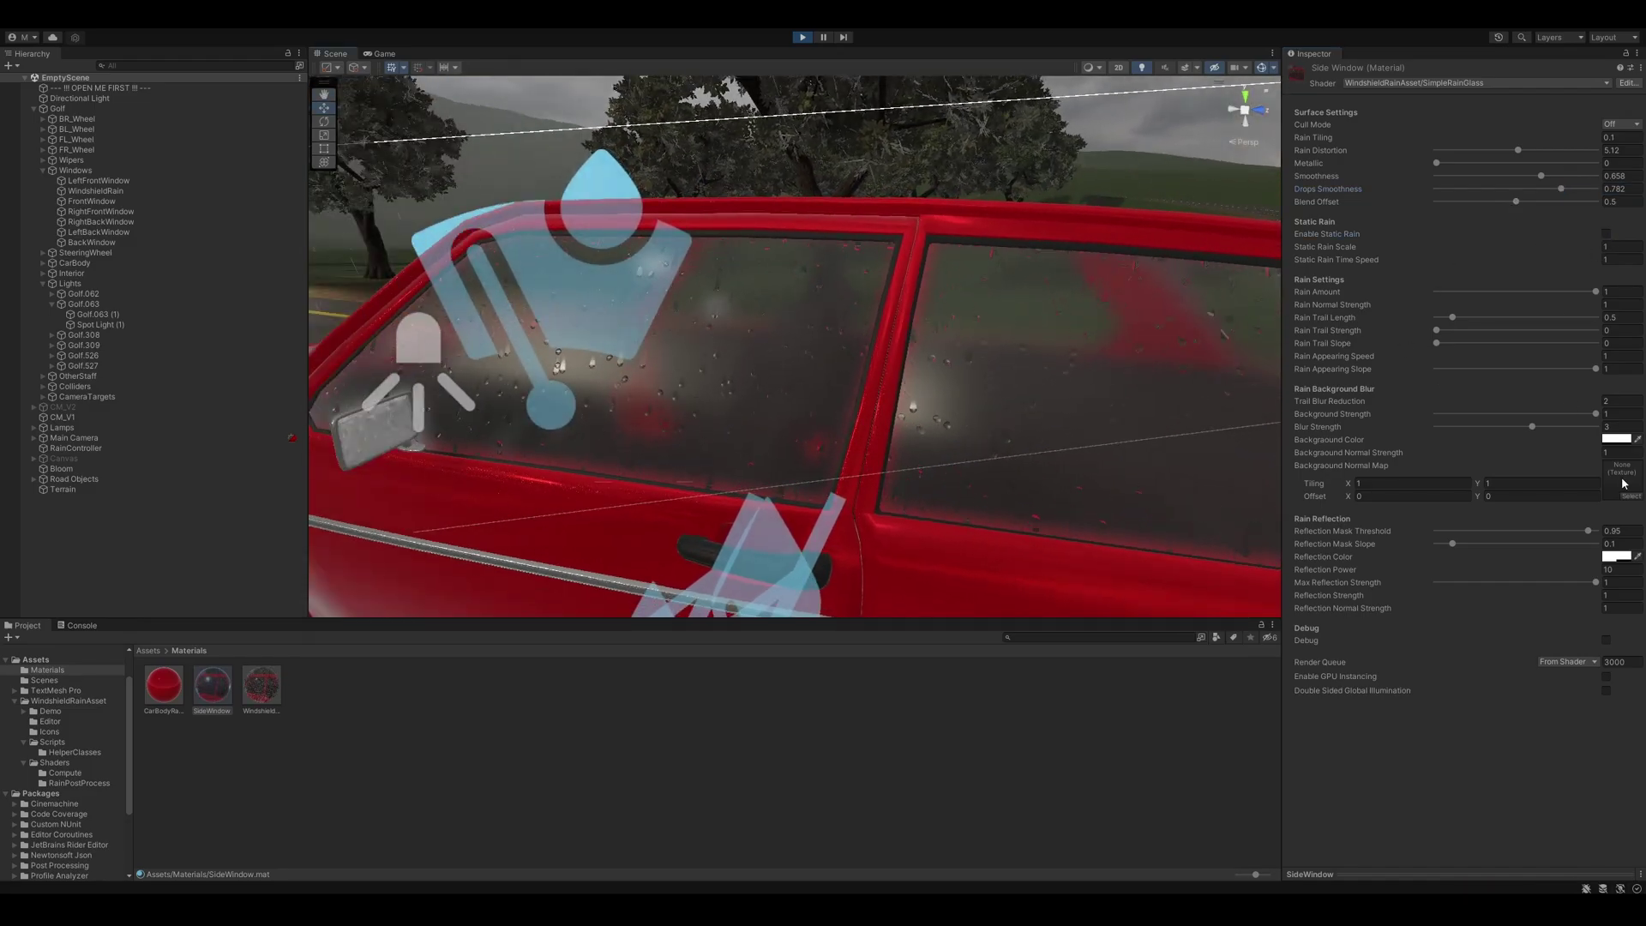
Step: Assign rain_normal as the SideWindow material's Background Normal Map with 20 by 20 tiling and a Background Normal Strength of 0.04
{"action": "left_click", "coordinate": [1623, 485]}
{"action": "type", "text": "normal"}
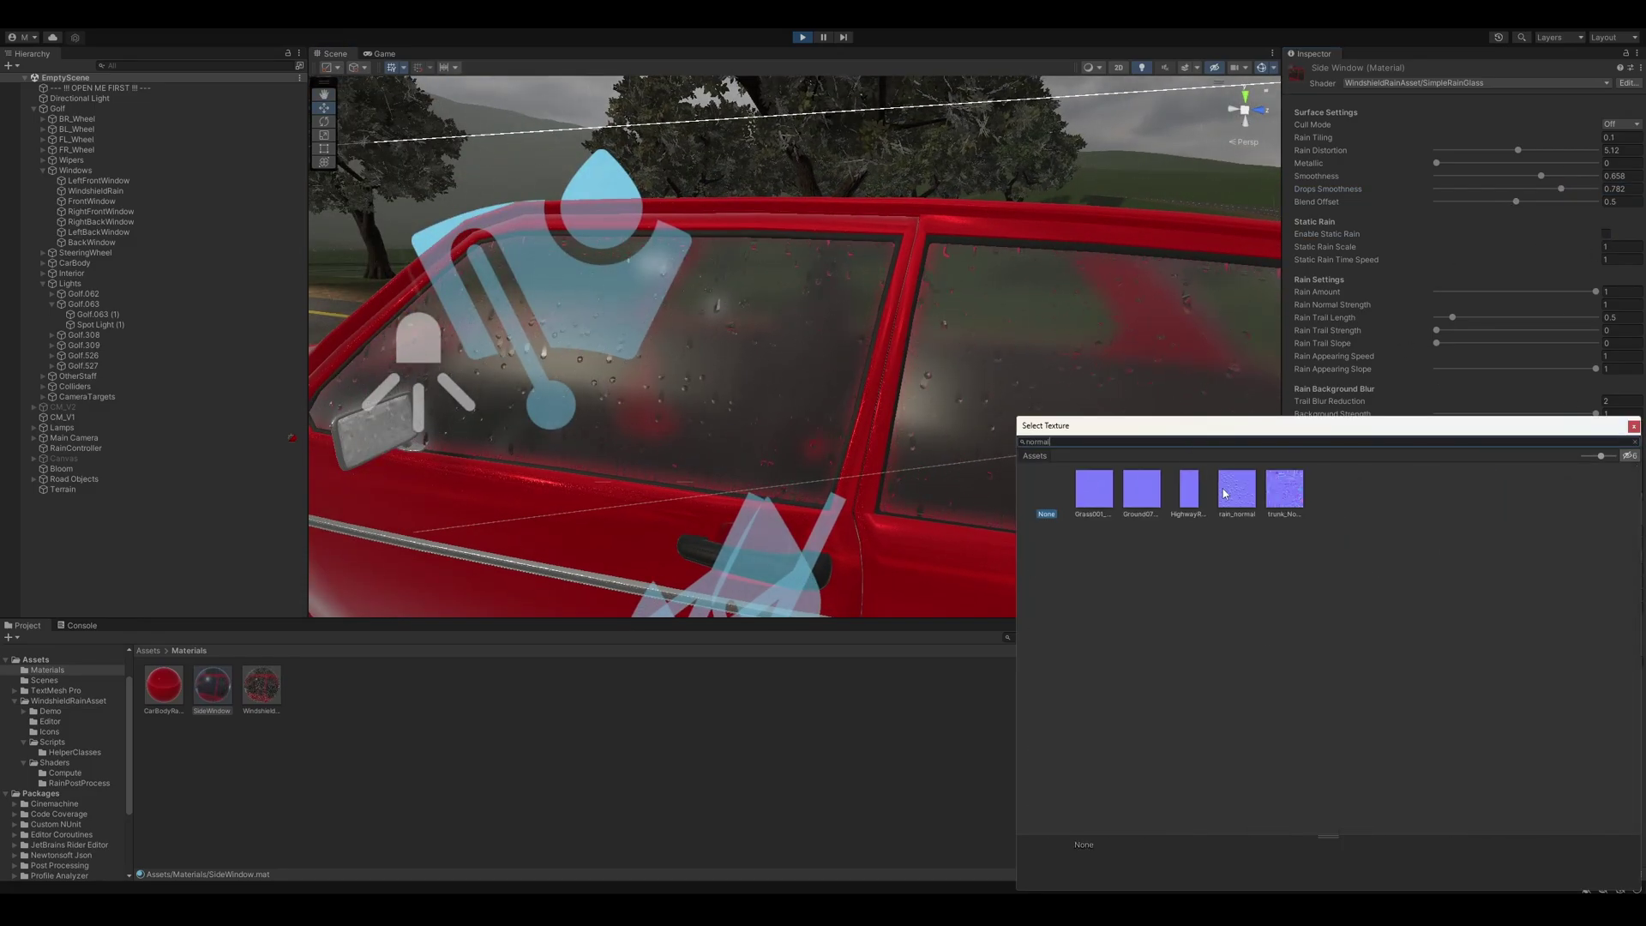
{"action": "double_click", "coordinate": [1224, 493]}
{"action": "left_click", "coordinate": [1413, 485]}
{"action": "type", "text": "20"}
{"action": "left_click", "coordinate": [1523, 483]}
{"action": "type", "text": "2"}
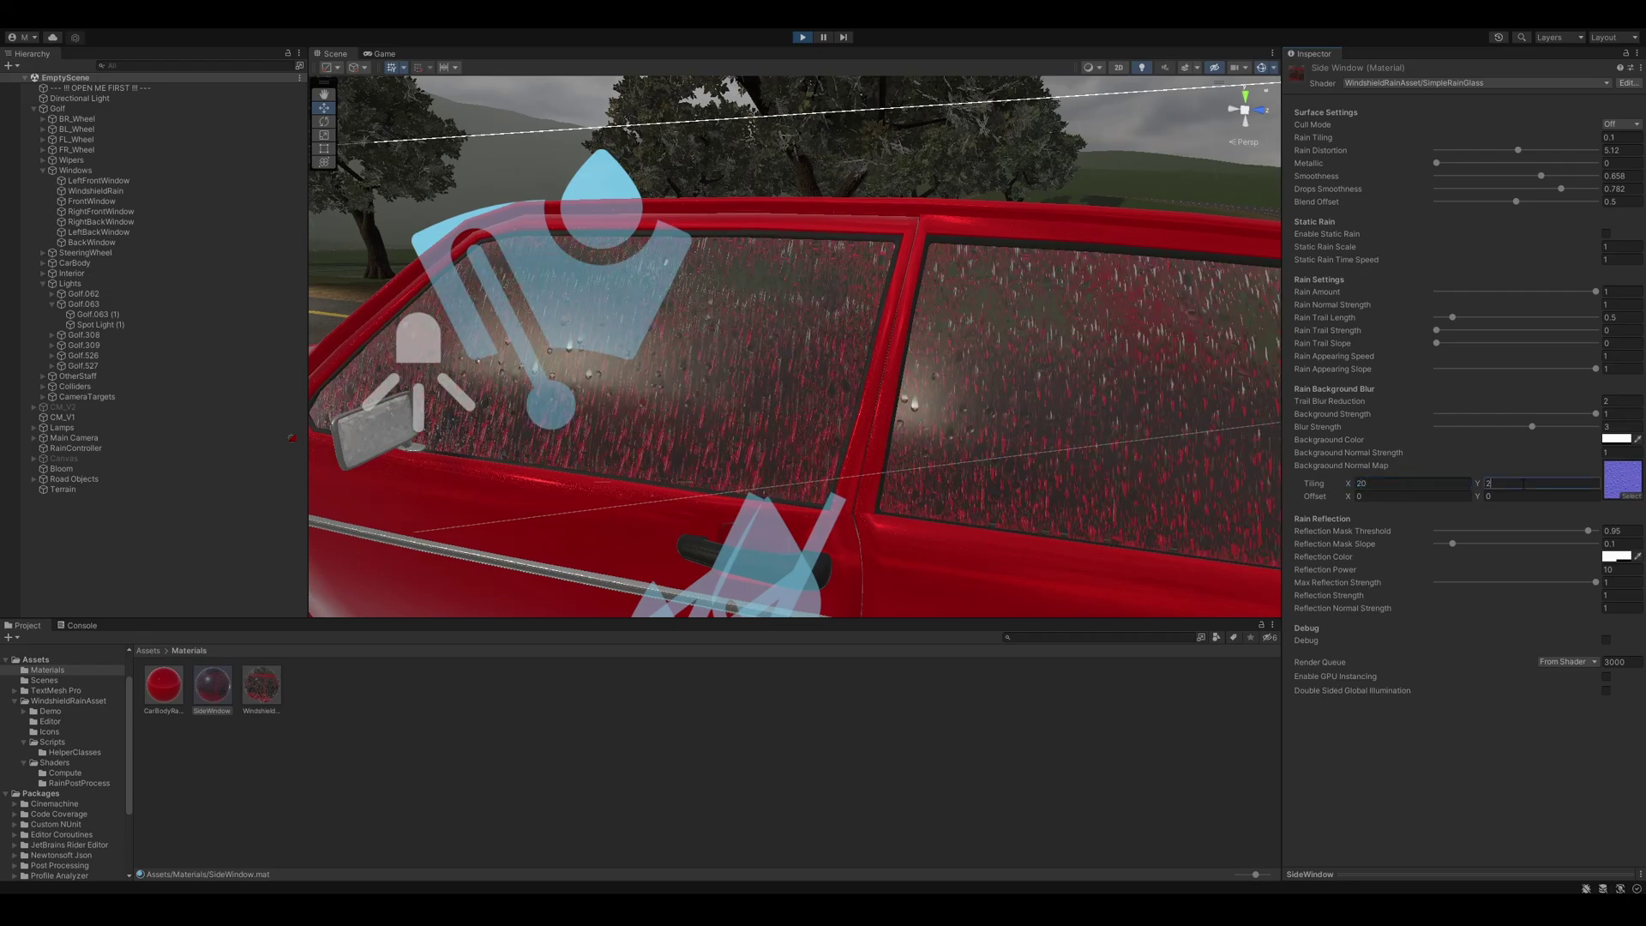
{"action": "type", "text": "0"}
{"action": "left_click_drag", "start_coordinate": [1370, 461], "coordinate": [1379, 464]}
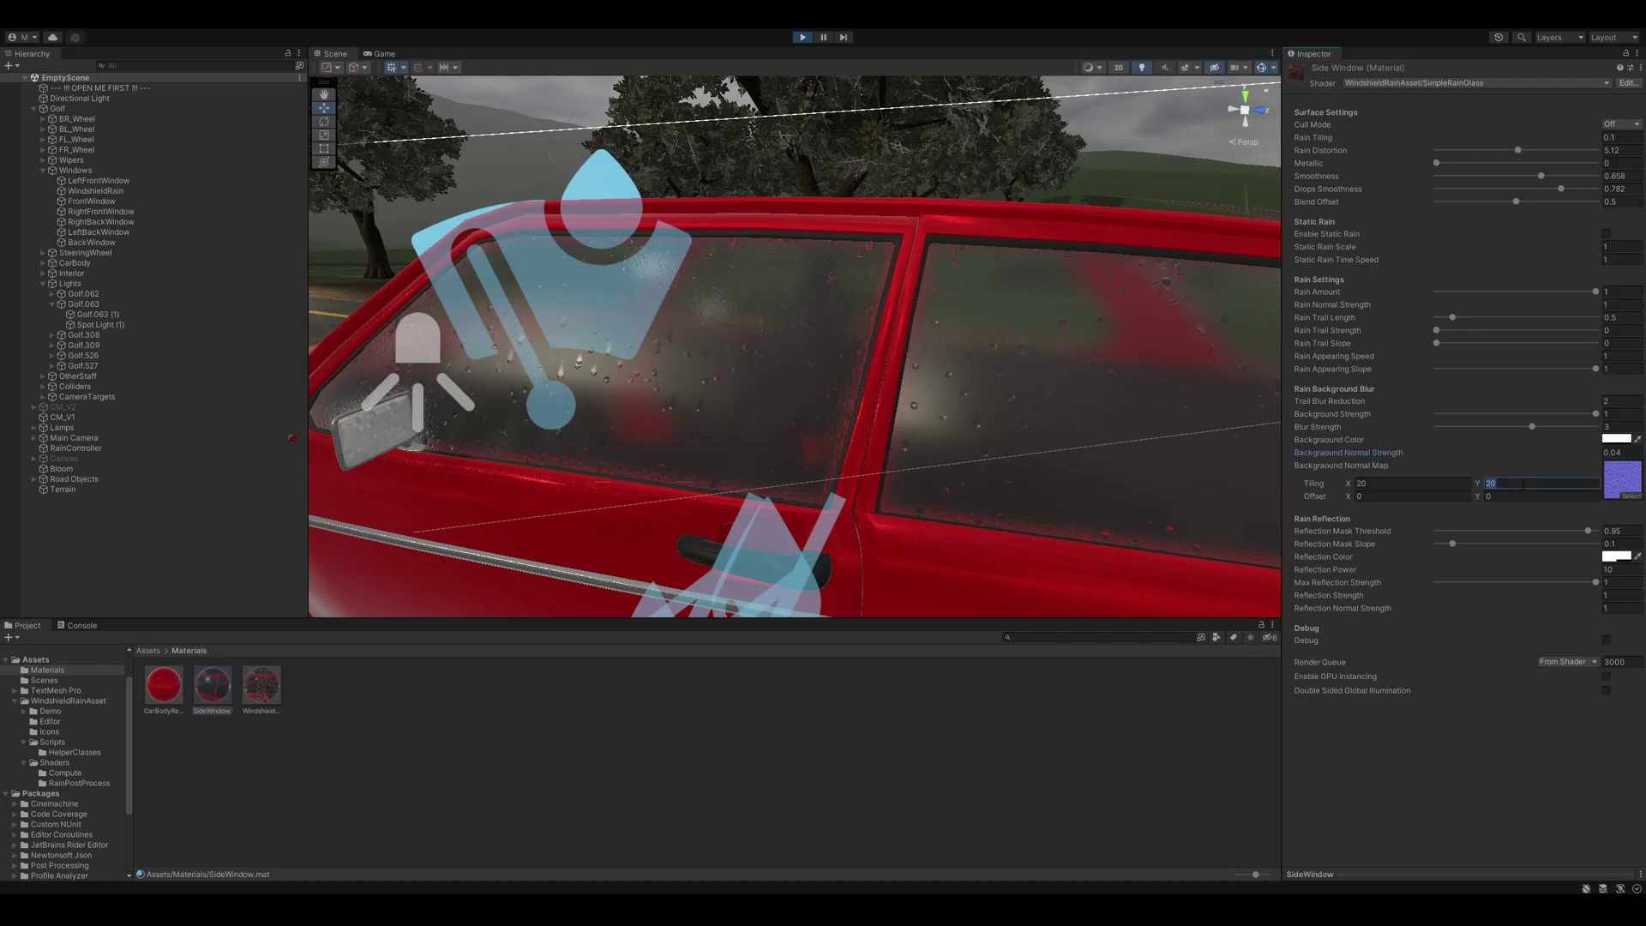
Step: In CarBodyRain, disable static rain, set rain_normal as Detail Rain Normal Map with 5 by 5 tiling and strength 0.1, and adjust Reflection Mask Threshold
{"action": "right_click_drag", "start_coordinate": [960, 343], "coordinate": [787, 333]}
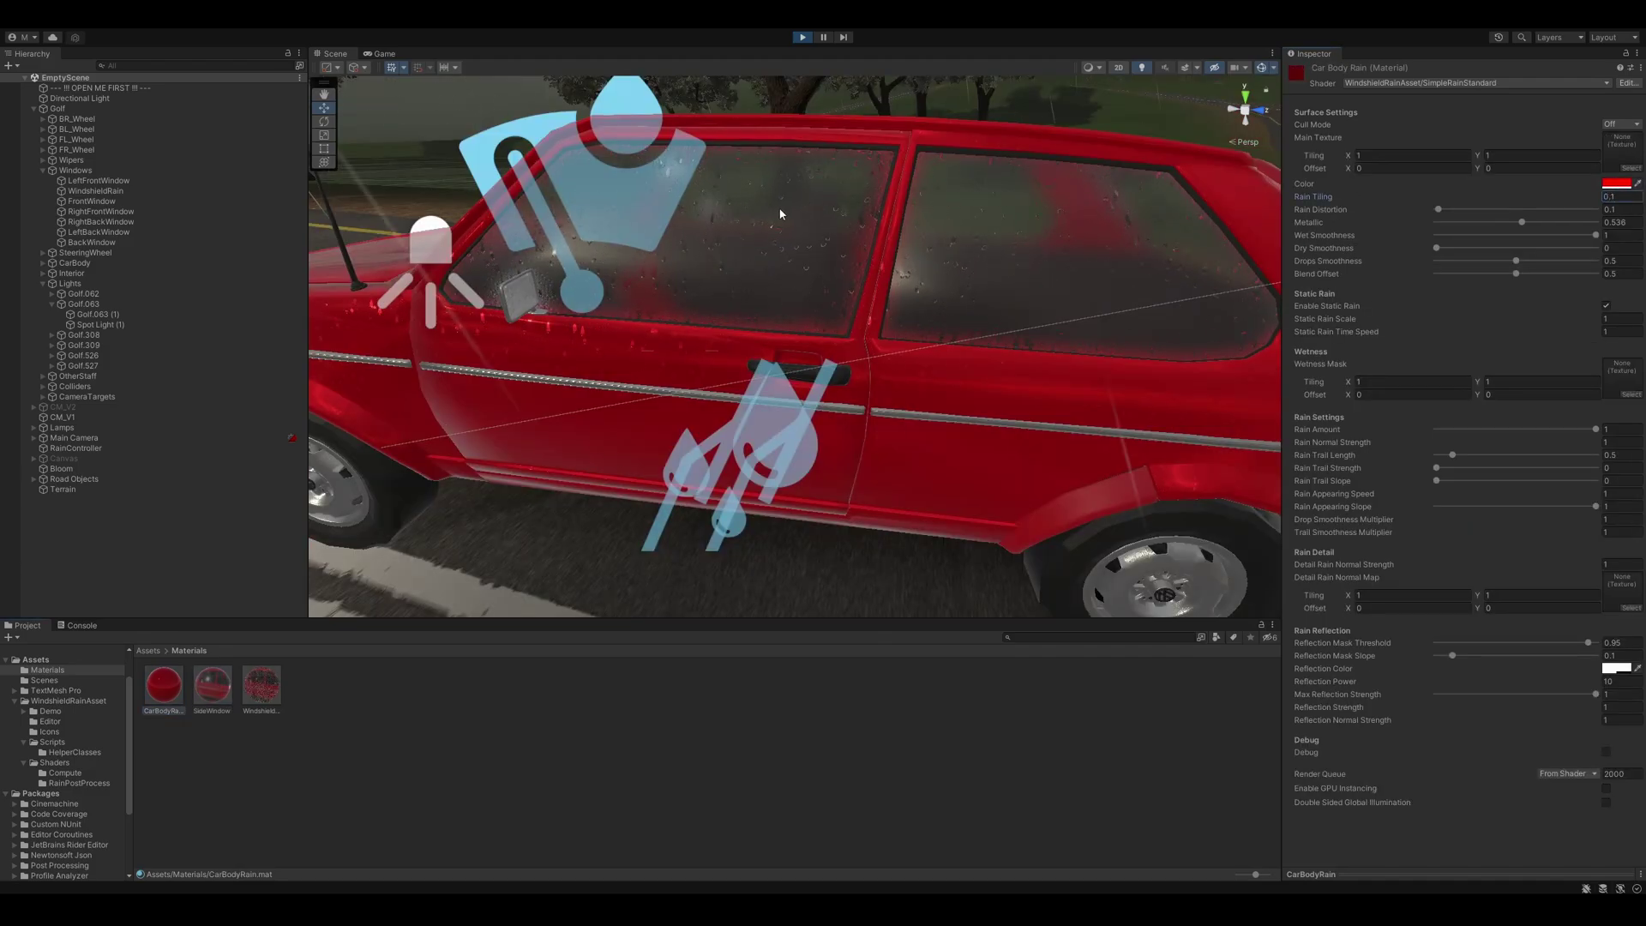
{"action": "right_click_drag", "start_coordinate": [780, 214], "coordinate": [583, 214]}
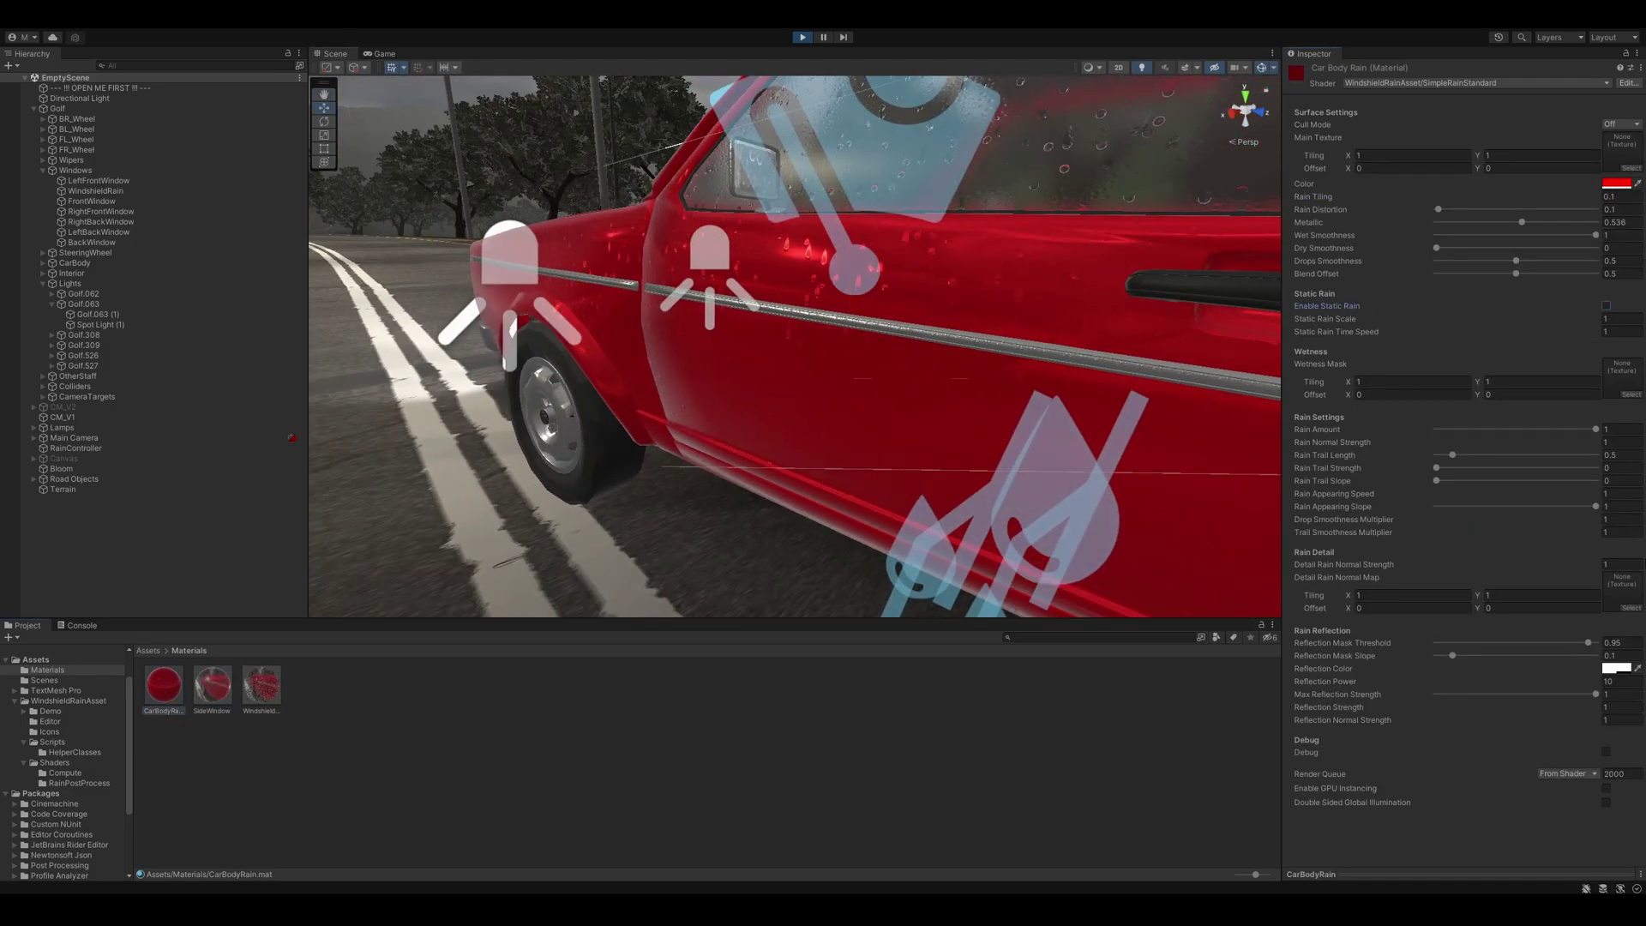
{"action": "left_click", "coordinate": [1631, 608]}
{"action": "double_click", "coordinate": [1241, 490]}
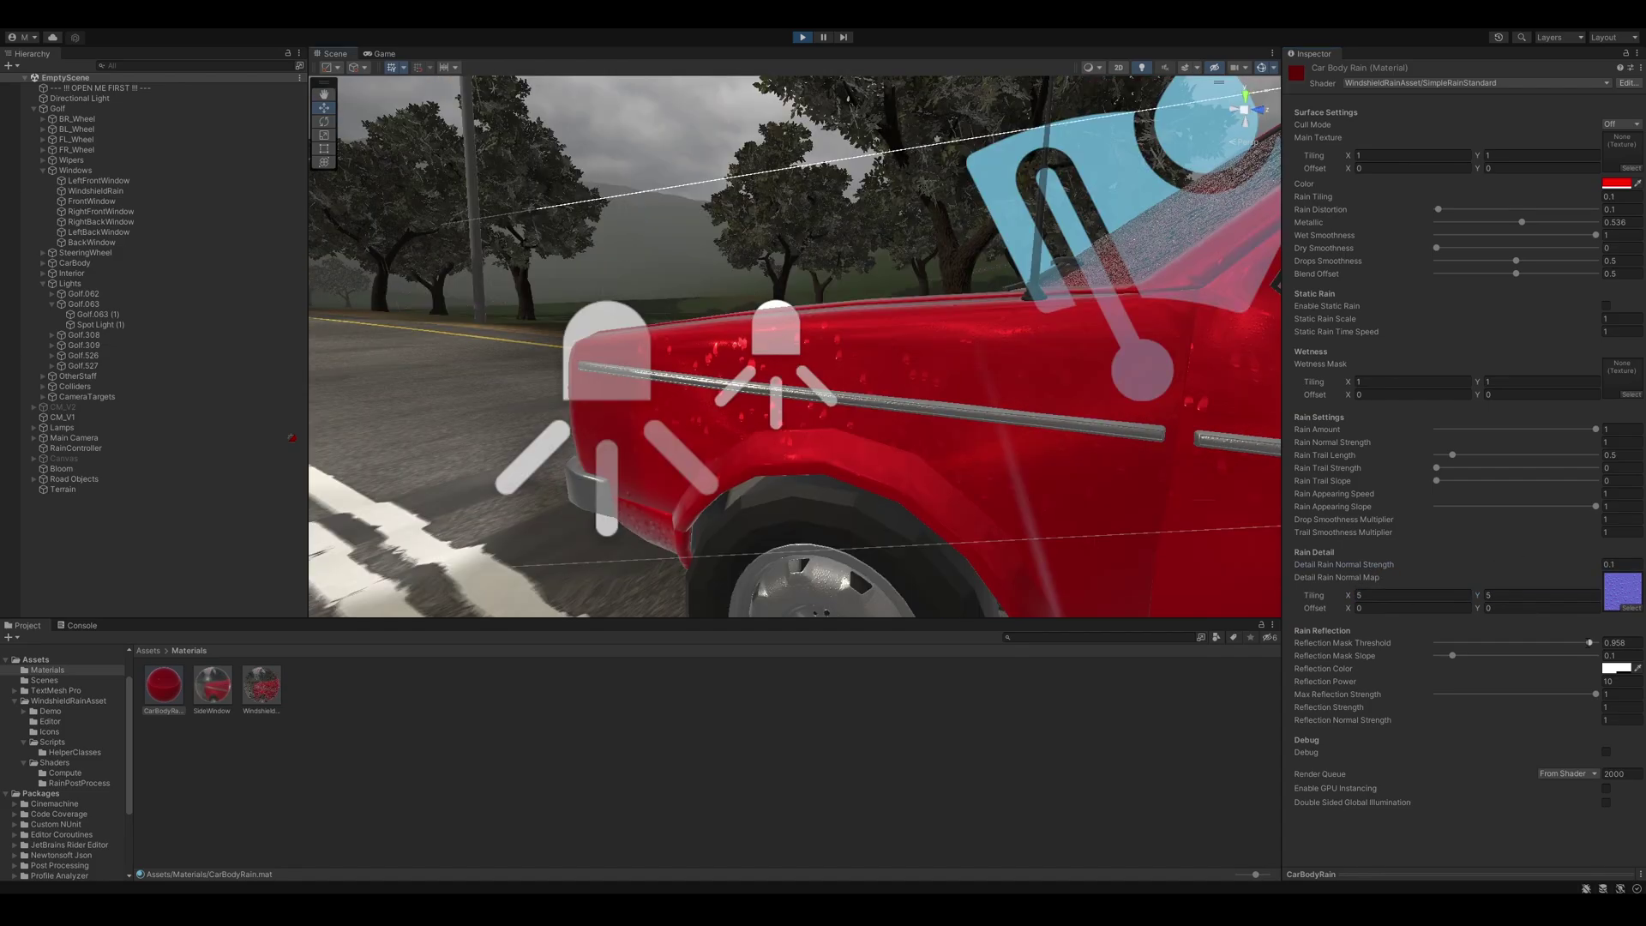
{"action": "left_click_drag", "start_coordinate": [1588, 642], "coordinate": [1469, 643]}
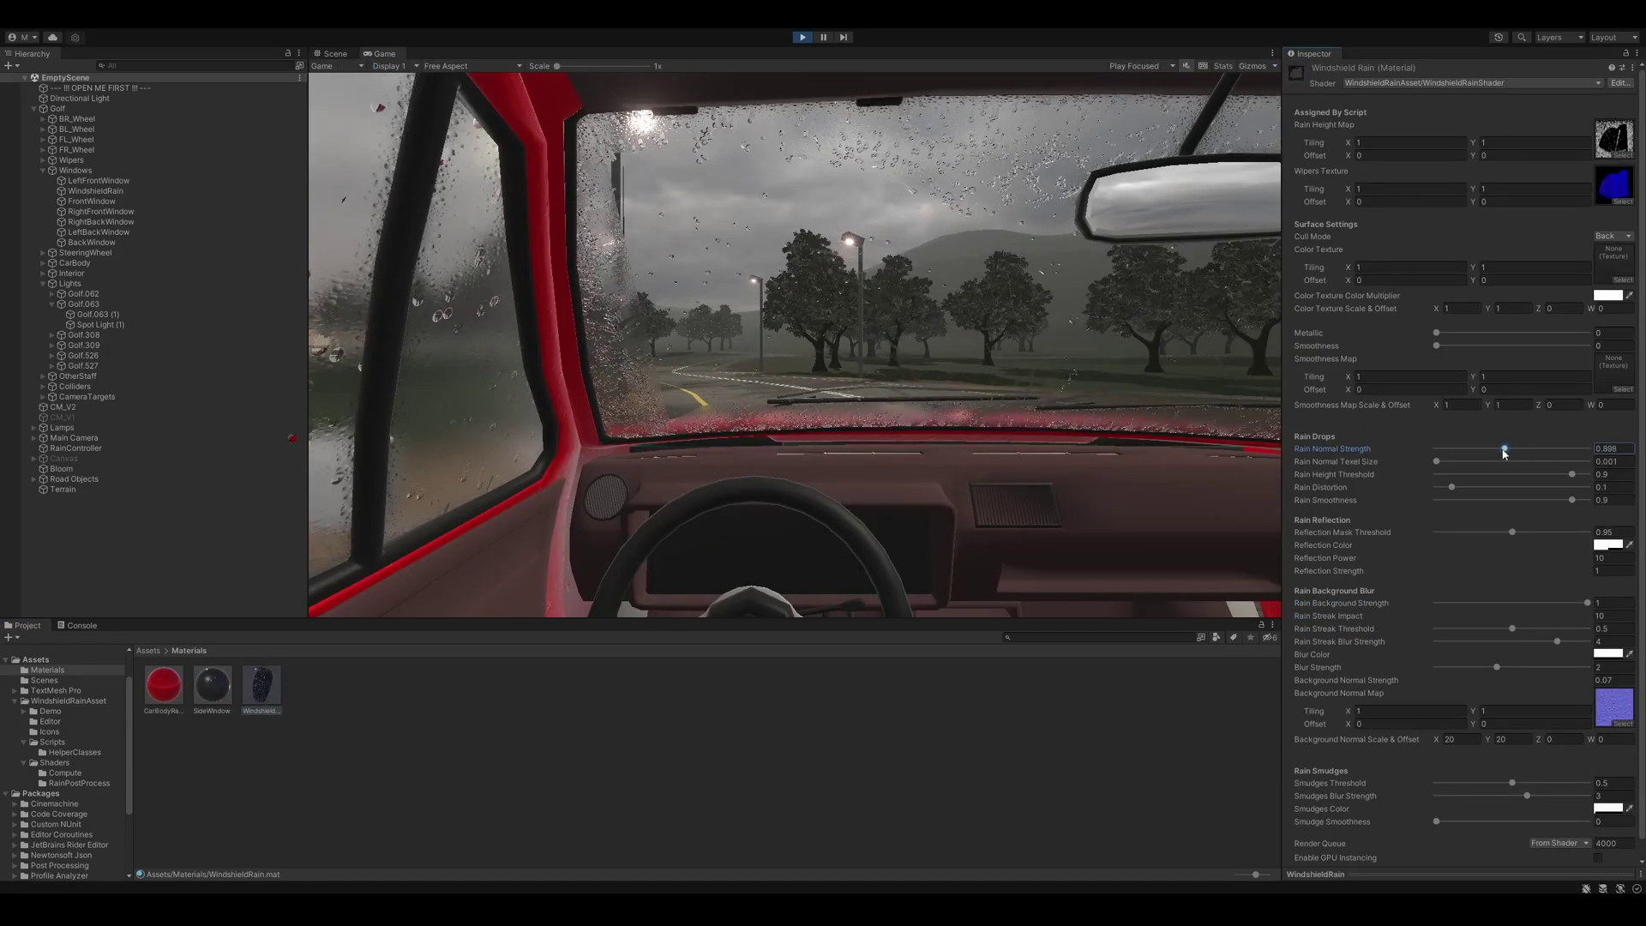
Step: Lower the Rain Normal Strength of the WindshieldRain material
{"action": "left_click_drag", "start_coordinate": [1503, 451], "coordinate": [1465, 449]}
{"action": "left_click", "coordinate": [1620, 446]}
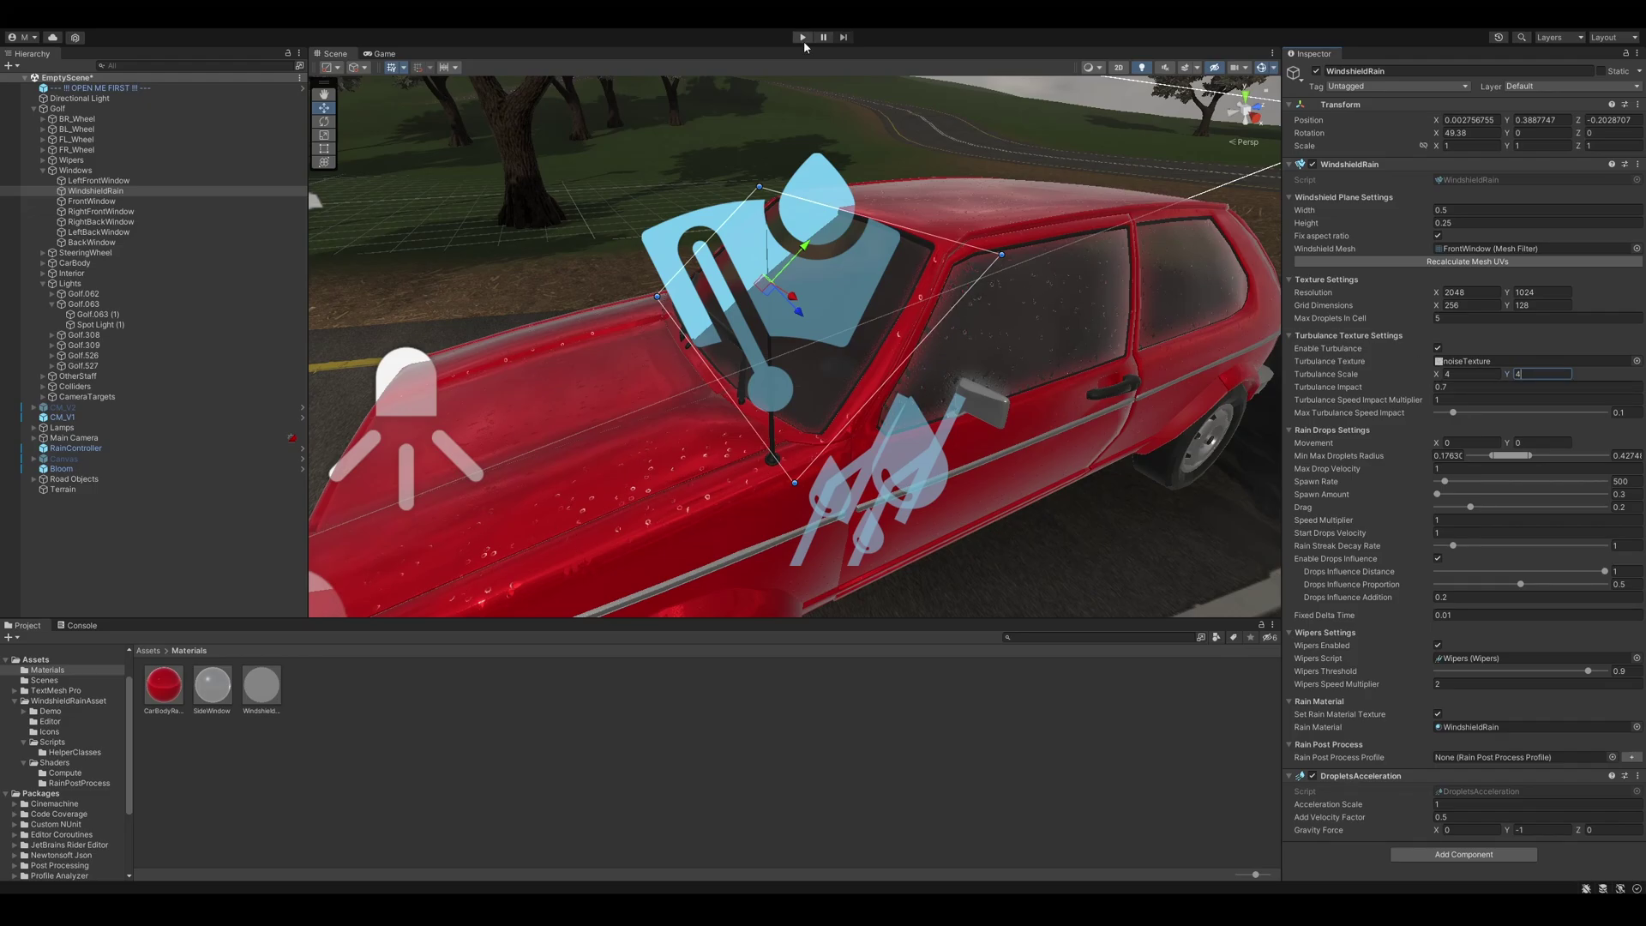
Step: Set the WindshieldRain component's Turbulence Scale to 4 by 4 and run the scene in Play mode
{"action": "left_click", "coordinate": [802, 38]}
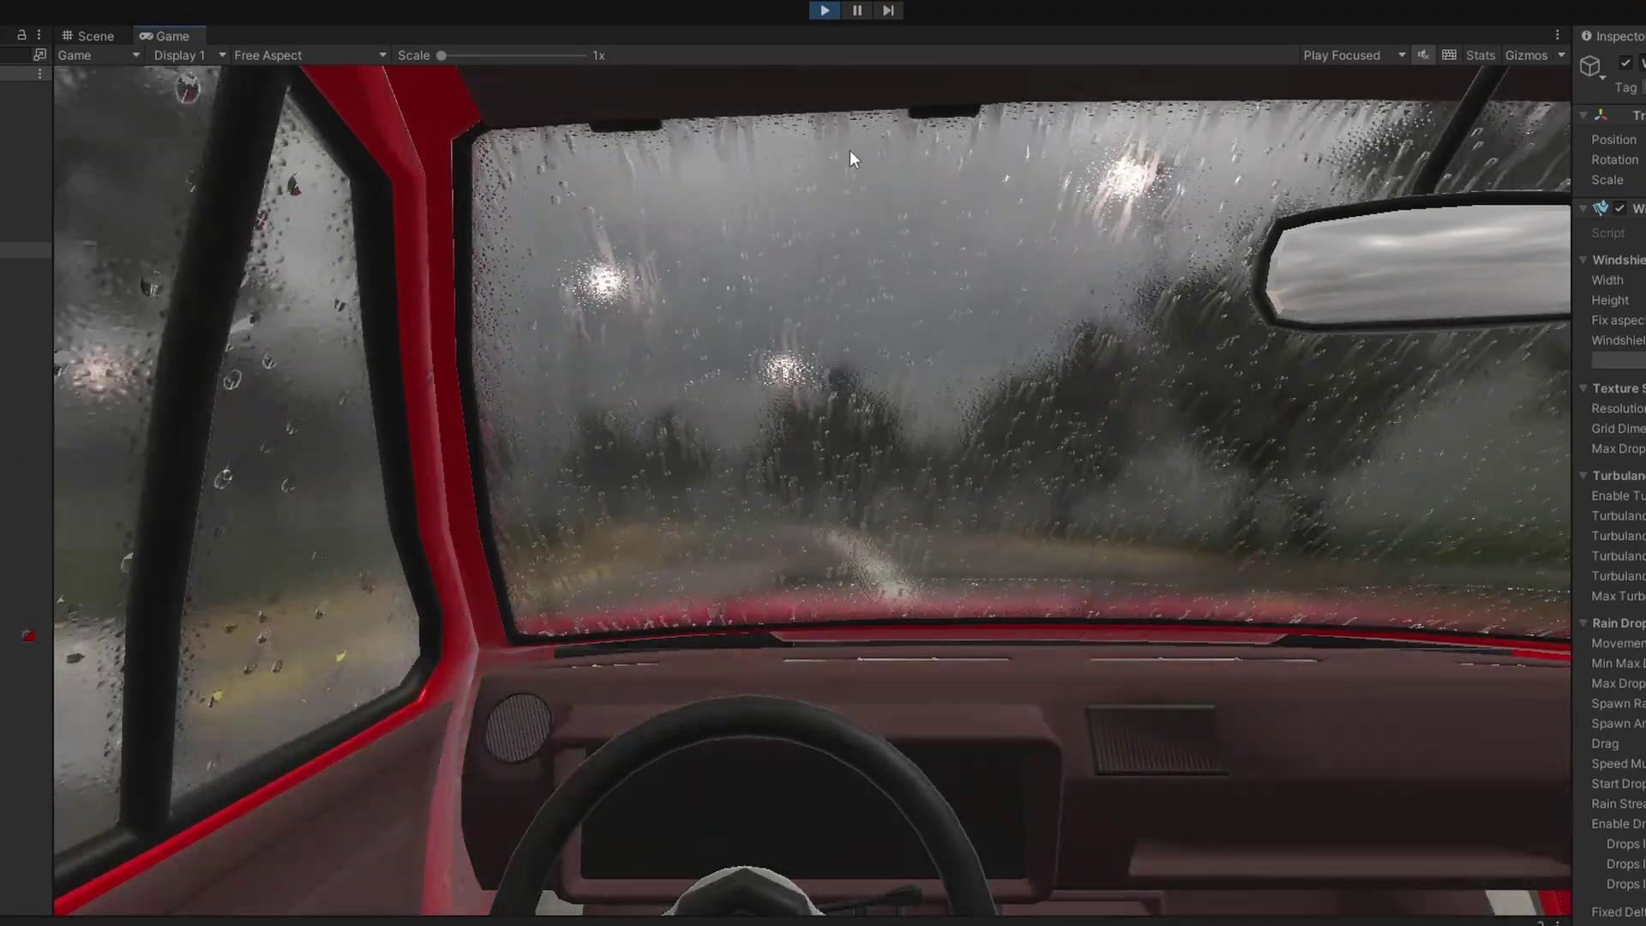